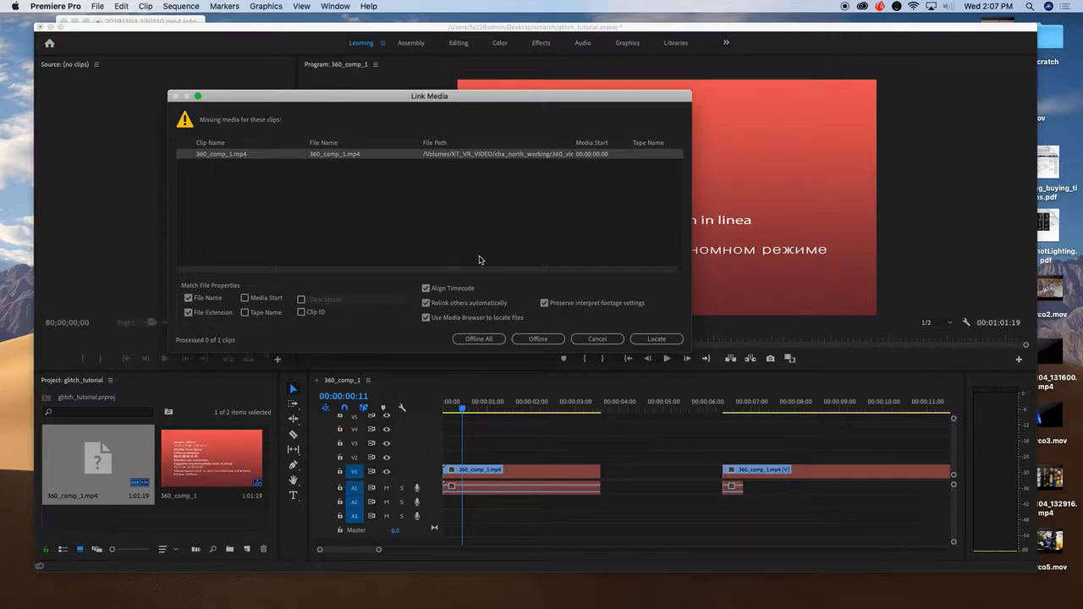
Relink the missing clip 360_comp_1.mp4 to the matching file in the 360_comps folder
click(649, 339)
click(461, 296)
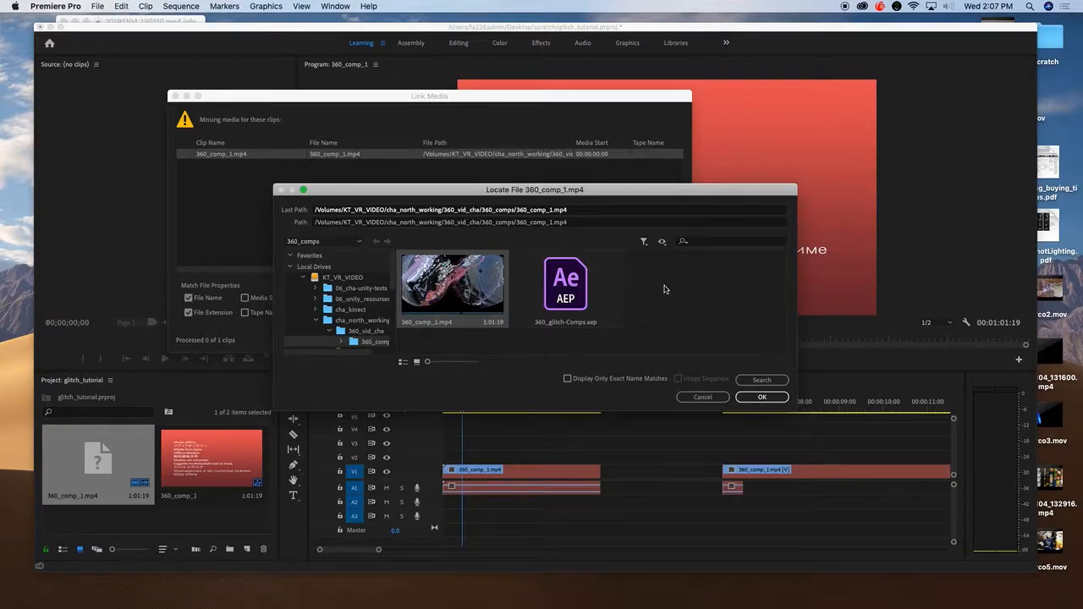
click(769, 403)
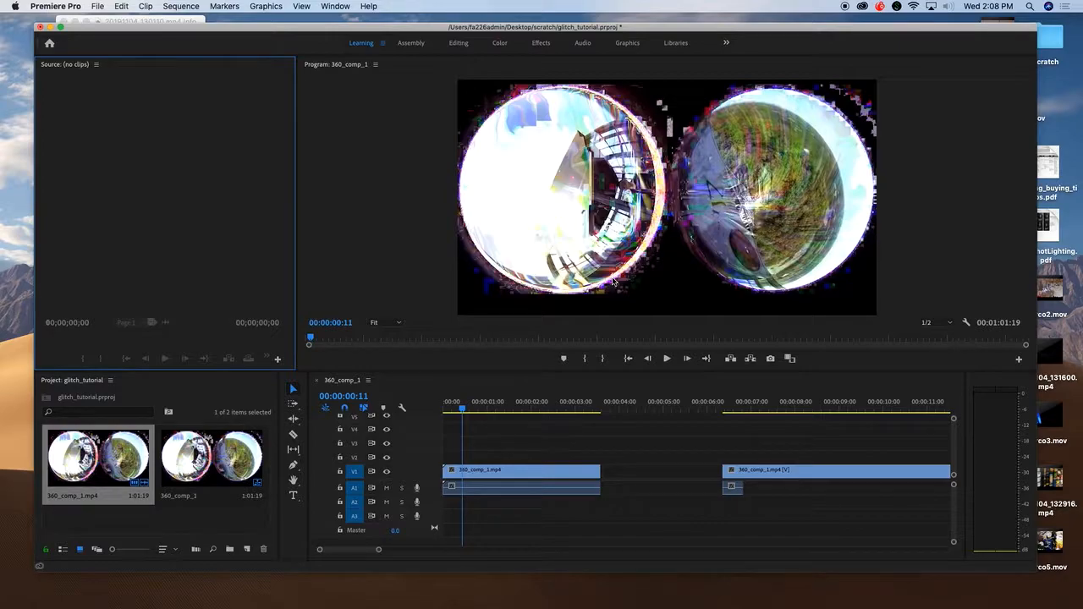
Switch to the Effects workspace and select the first 360_comp_1.mp4 clip on video track V1
drag(407, 34, 370, 17)
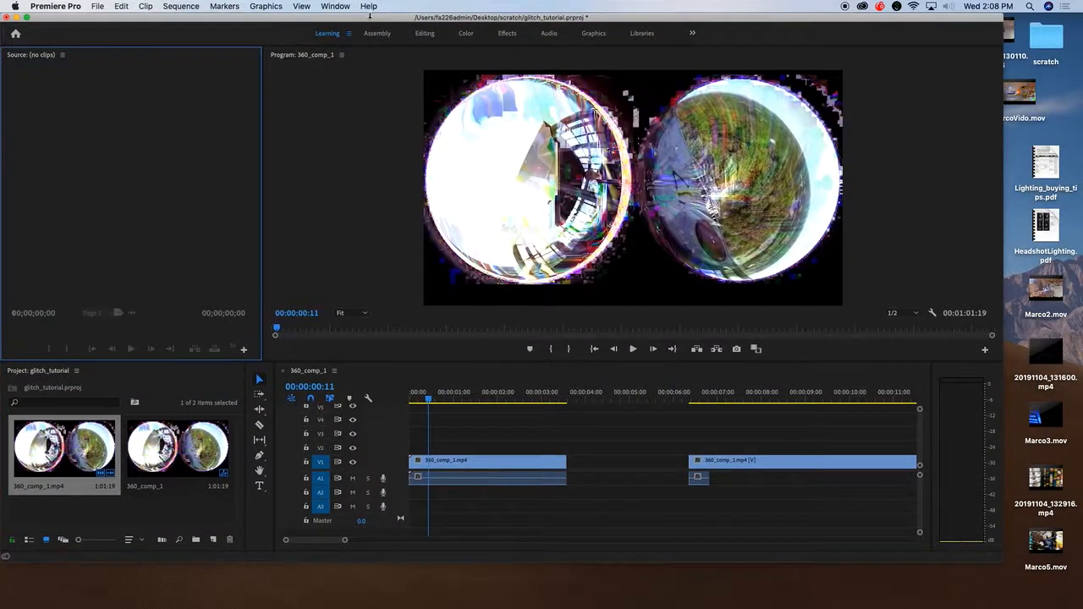
click(513, 37)
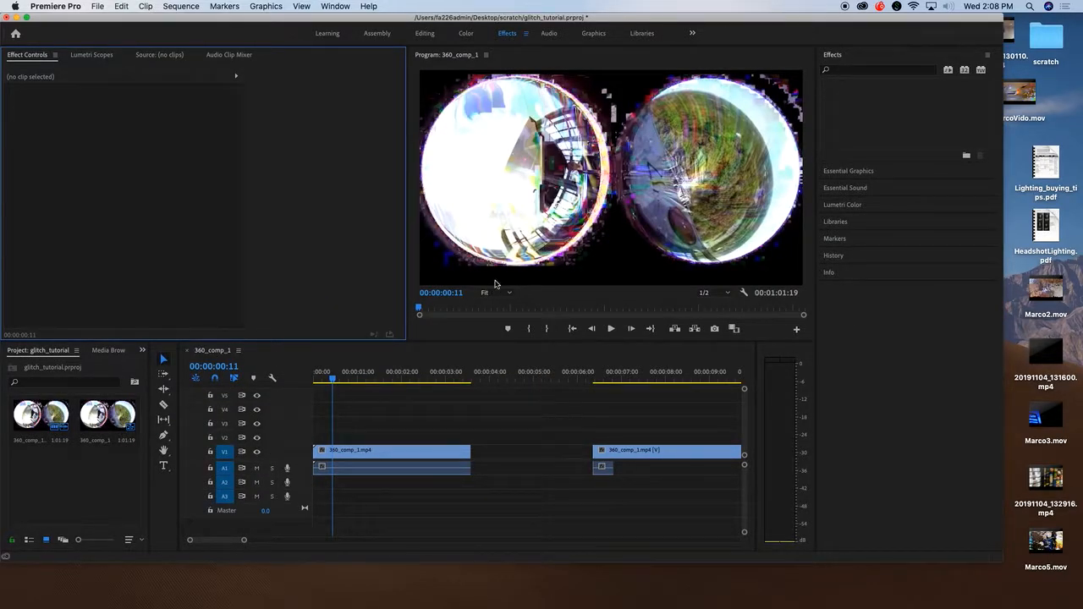
key(shift+Right)
key(shift+Right)
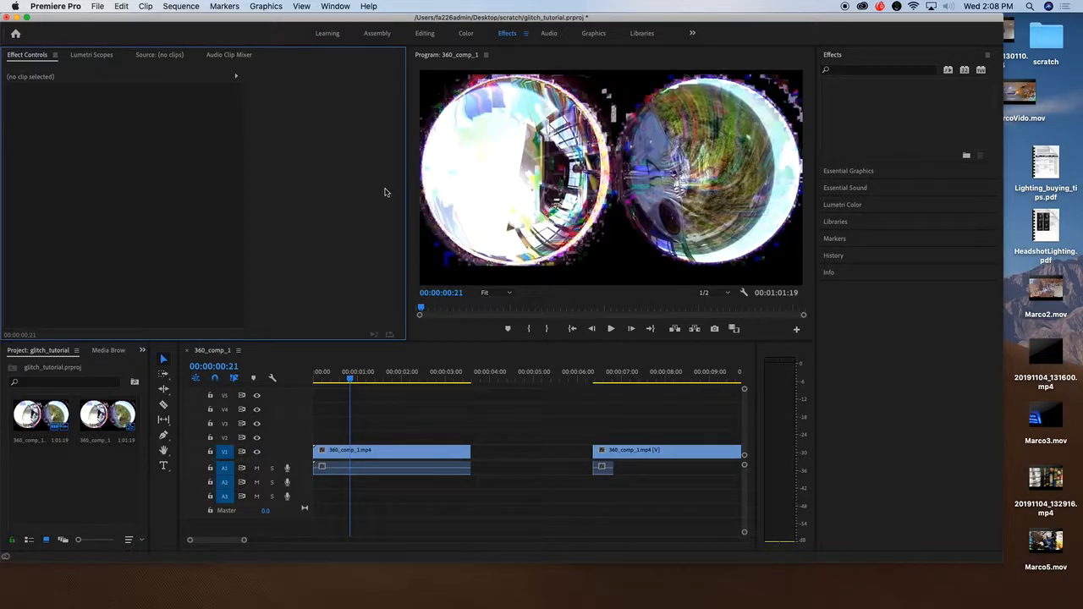
click(381, 454)
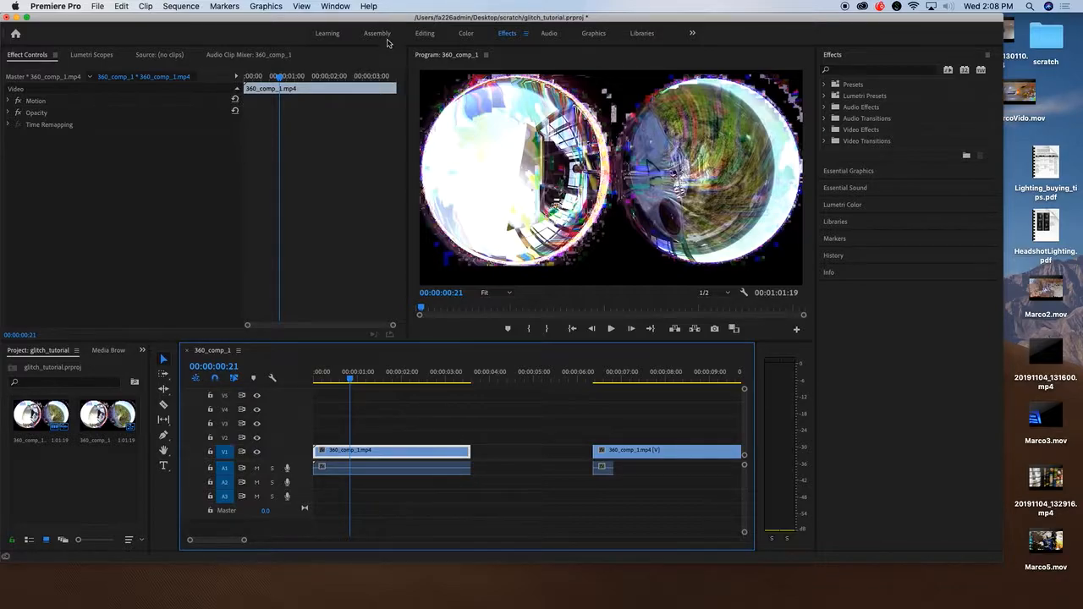
drag(388, 17, 428, 17)
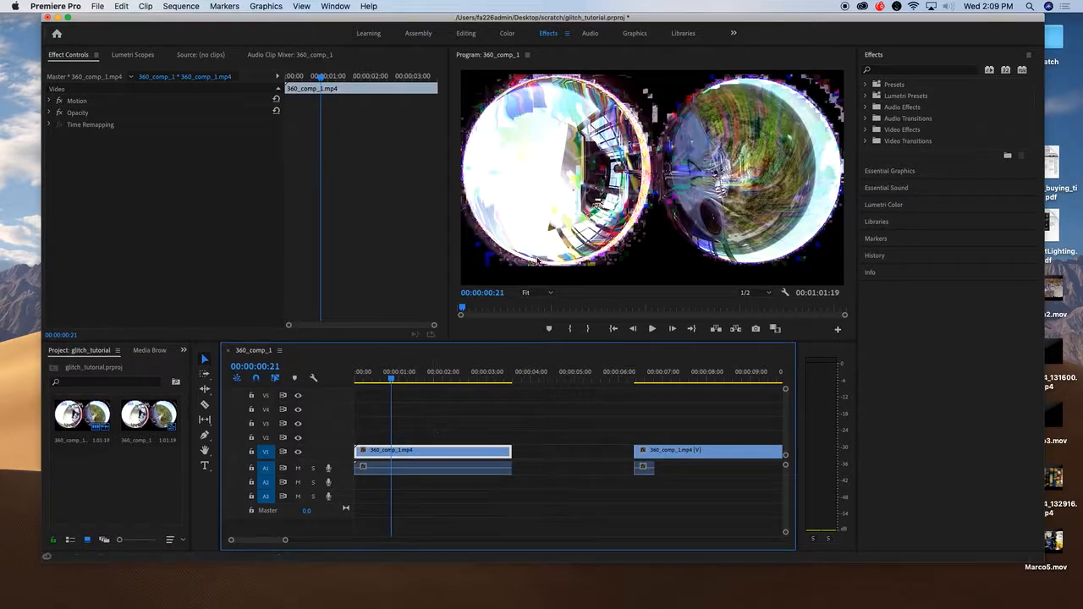
Set the first clip's opacity to 40% at 00:00:01:06
key(shift+Right)
key(shift+Right)
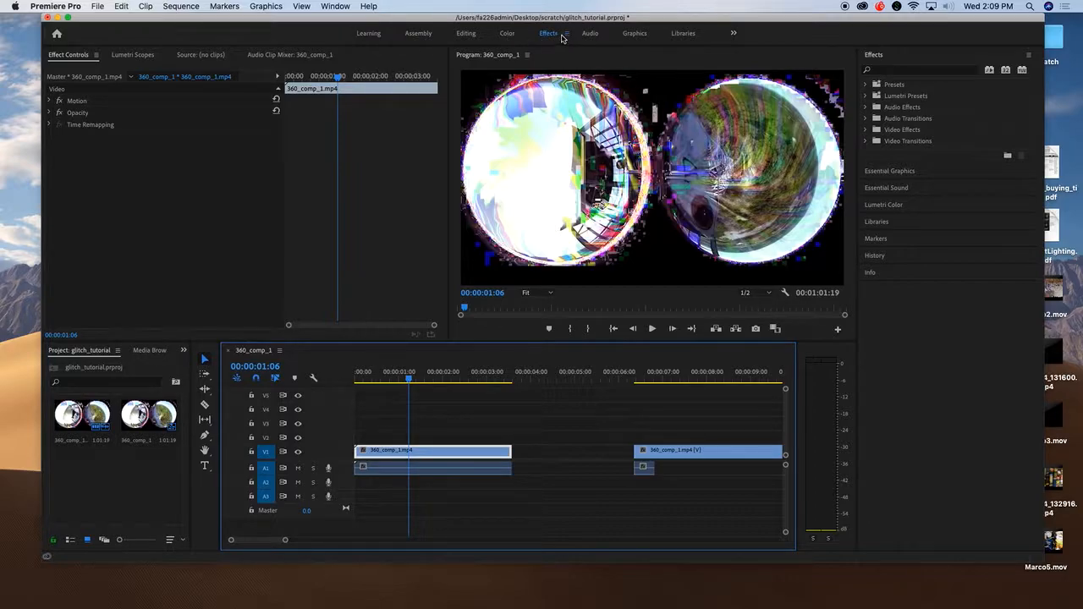
click(336, 6)
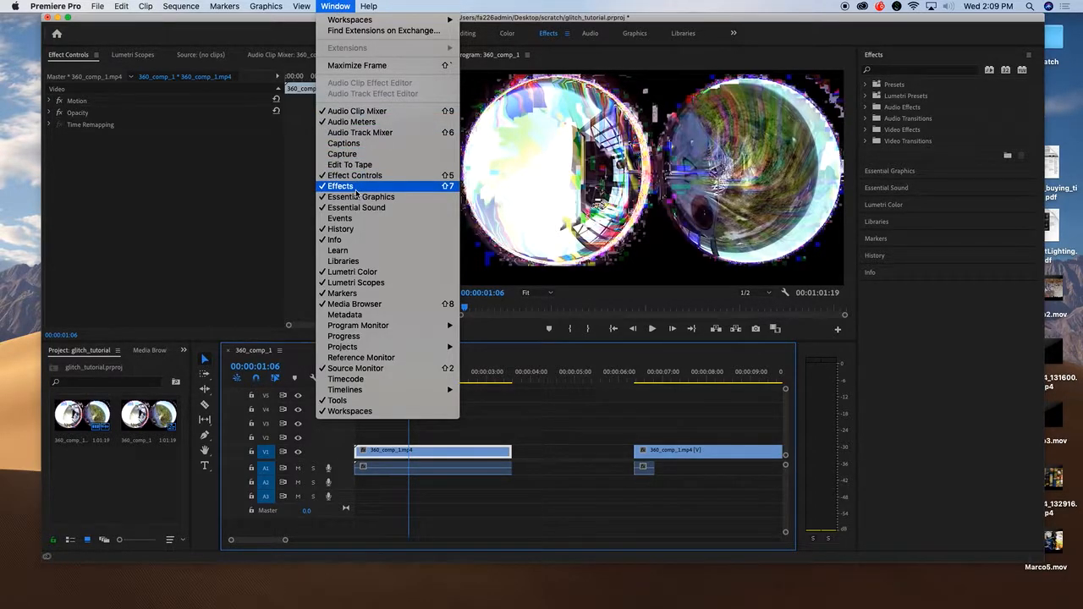
click(216, 201)
click(49, 112)
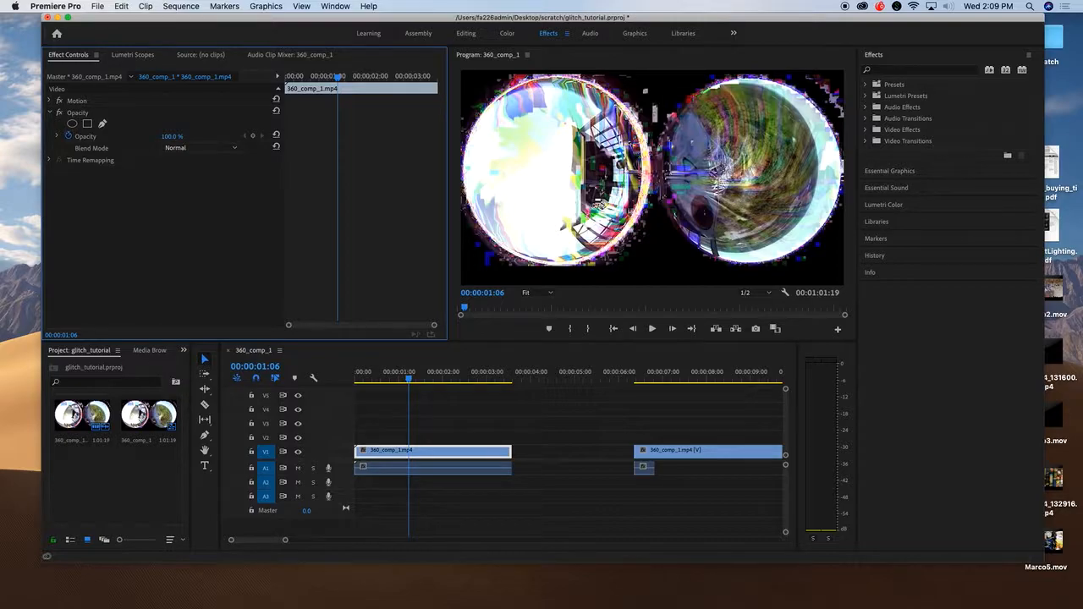
click(183, 136)
text(48)
key(Return)
drag(170, 137, 163, 136)
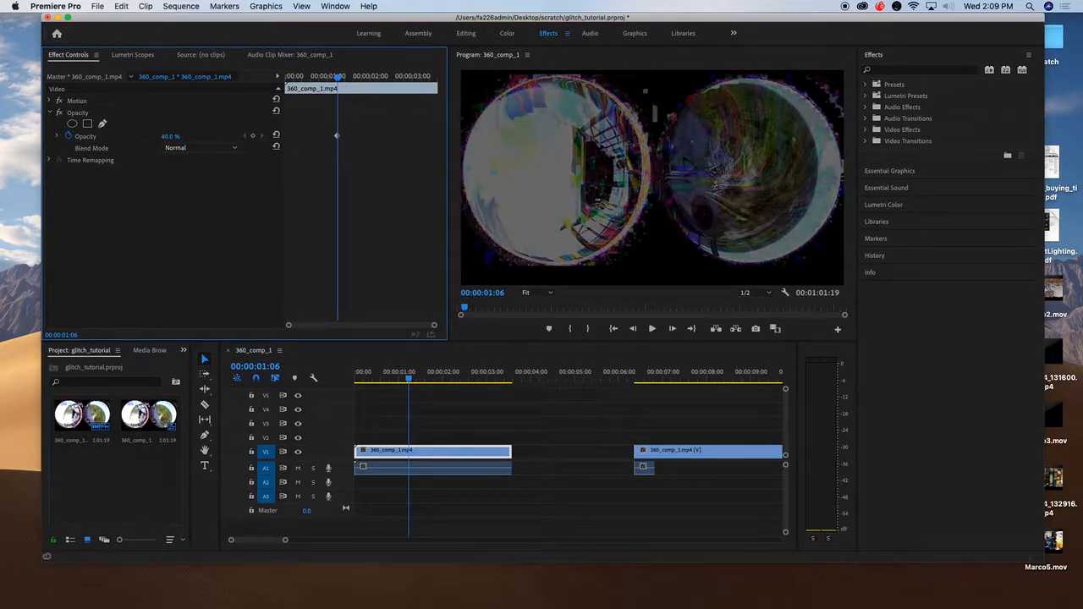
Move the first clip onto video track V2 so that it overlaps the start of the V1 clip
click(473, 413)
drag(472, 451, 636, 436)
click(643, 392)
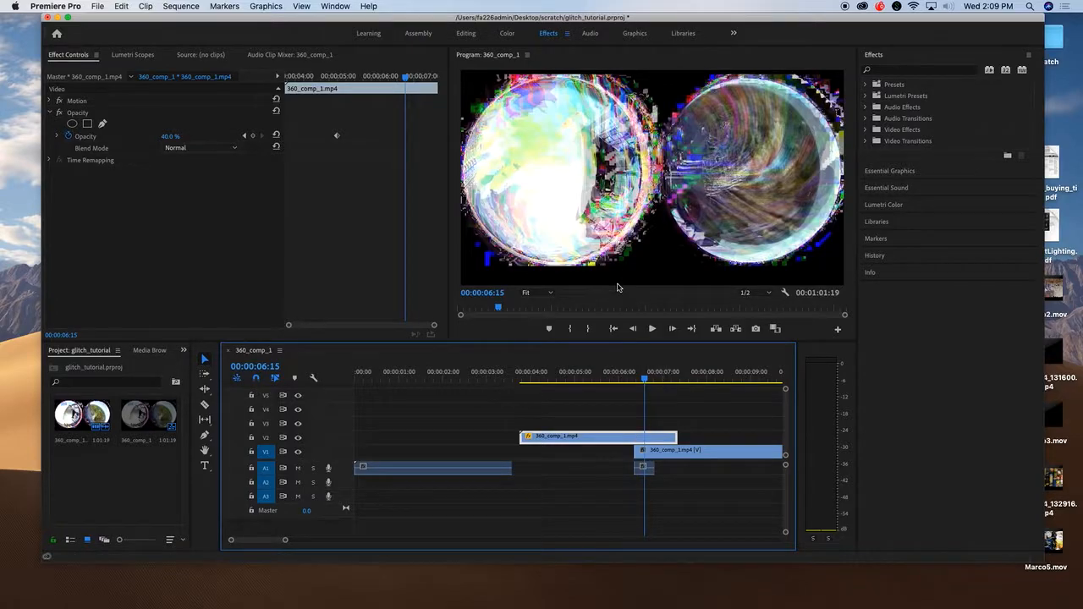
drag(657, 438, 707, 437)
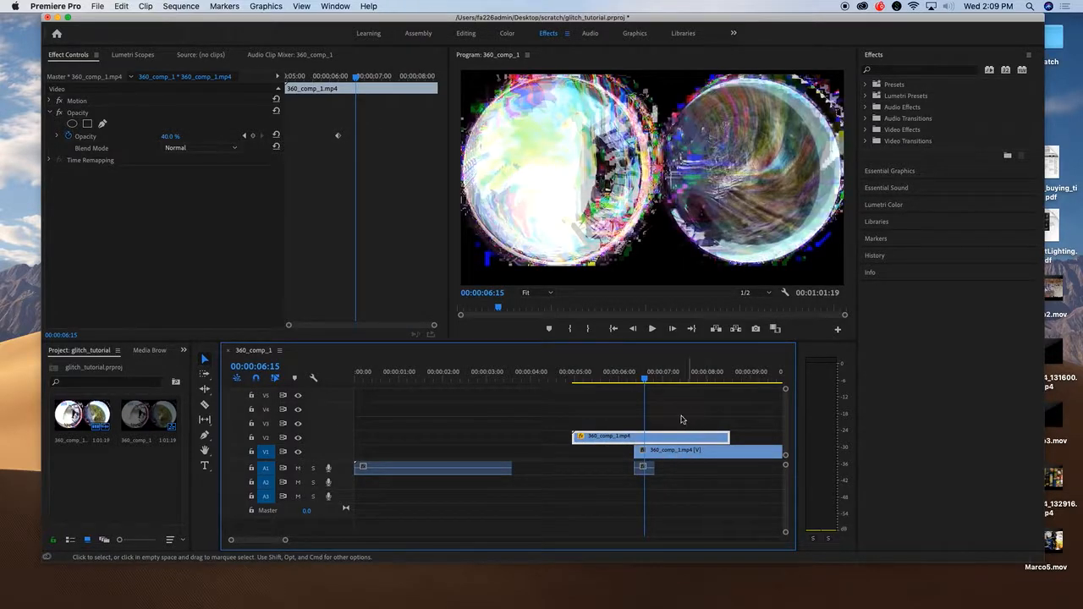
Toggle the visibility of track V2 to compare the overlapping clips with the V1 clip alone
click(677, 452)
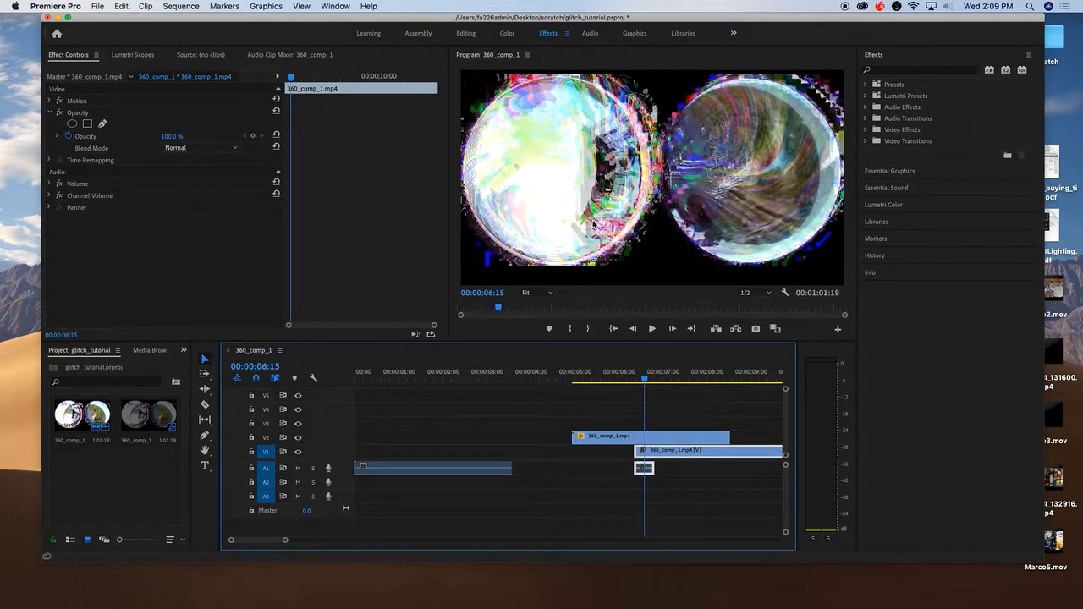
click(297, 439)
click(297, 438)
click(297, 438)
click(297, 438)
Shift the V2 clip slightly earlier and set its opacity to 100% at 00:00:06:15
mouse_move(592, 442)
mouse_down()
mouse_move(607, 443)
mouse_move(391, 445)
mouse_move(588, 442)
mouse_up()
drag(170, 137, 222, 136)
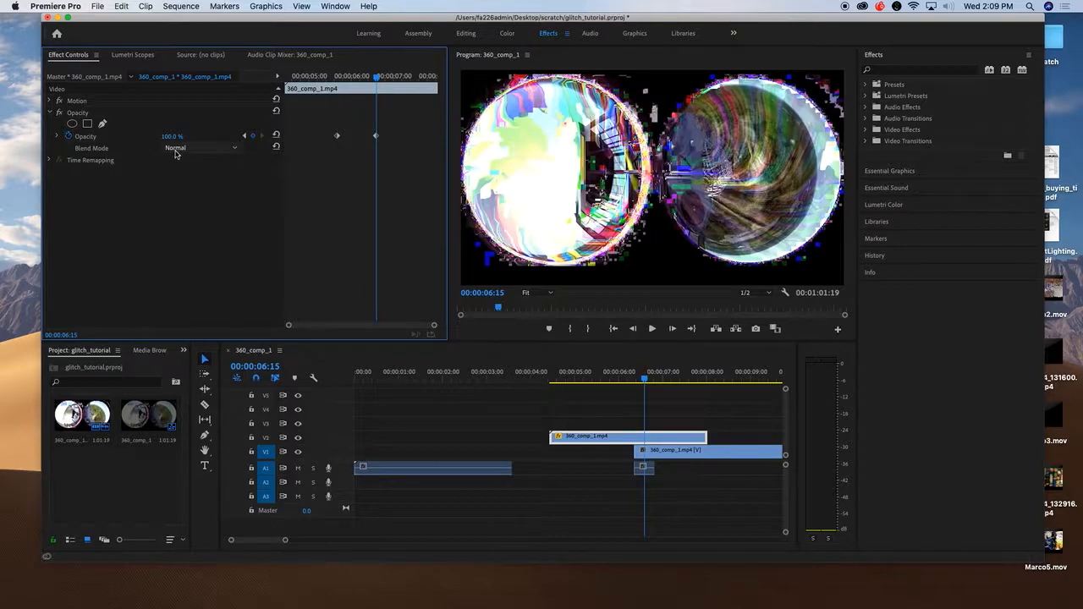
Enlarge the V2 clip in the program monitor to about 153.5% and rotate it about -12.9°
click(515, 194)
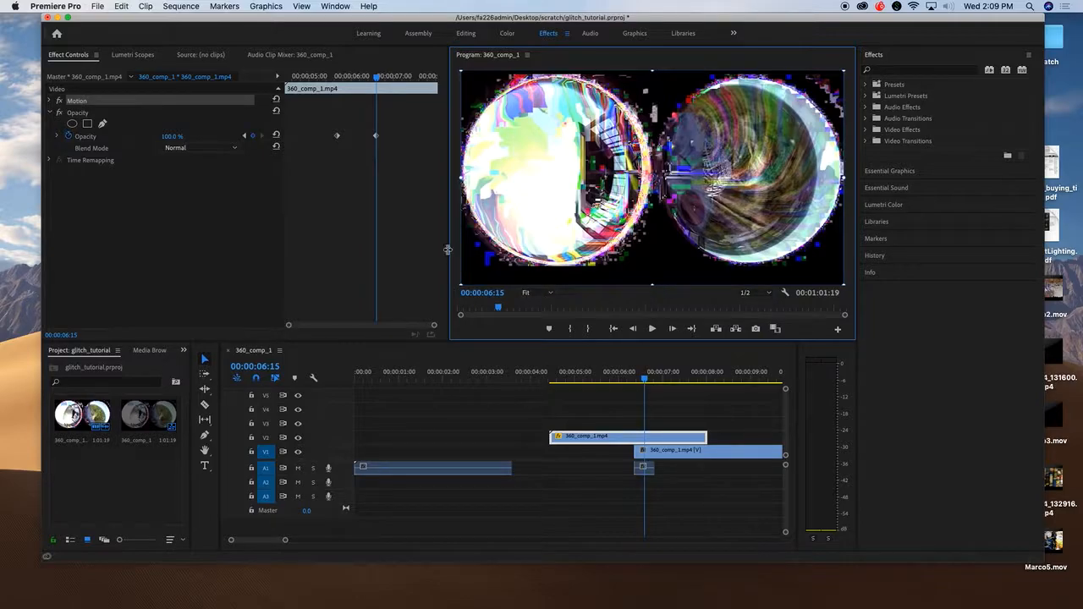
drag(449, 249, 321, 249)
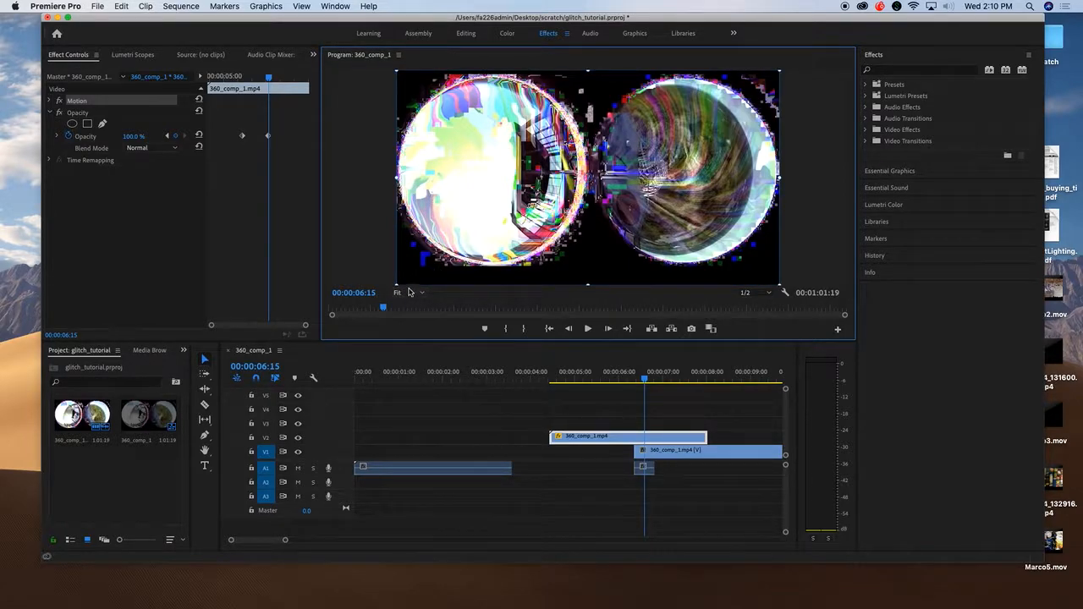
drag(397, 285, 453, 238)
drag(474, 113, 529, 166)
drag(496, 262, 363, 396)
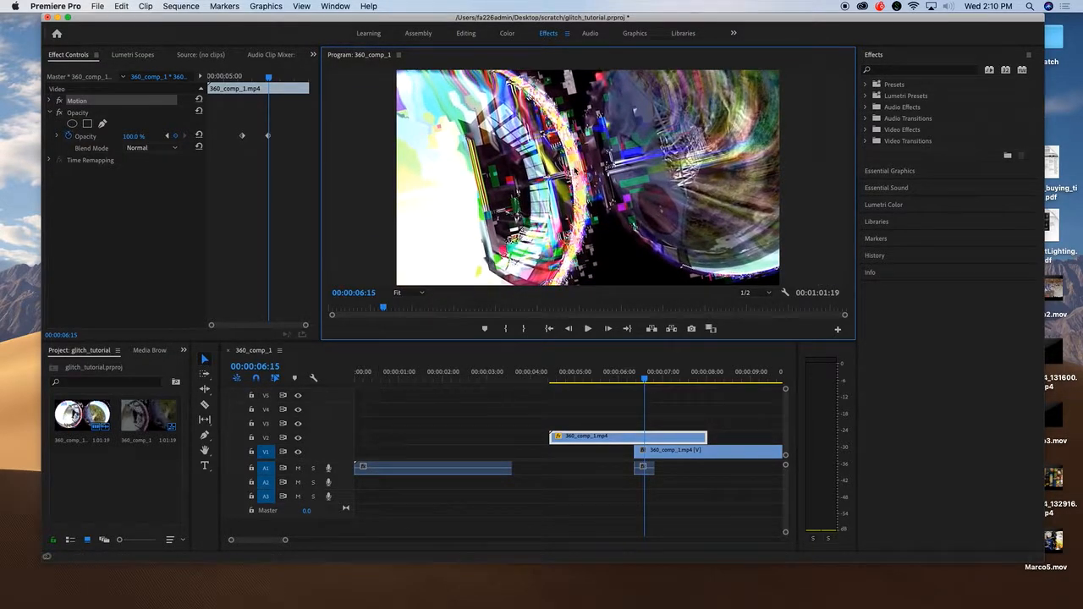
Try the Dissolve, Multiply, Darker Color and Lighten blend modes on the V2 clip
click(143, 149)
click(147, 170)
click(157, 149)
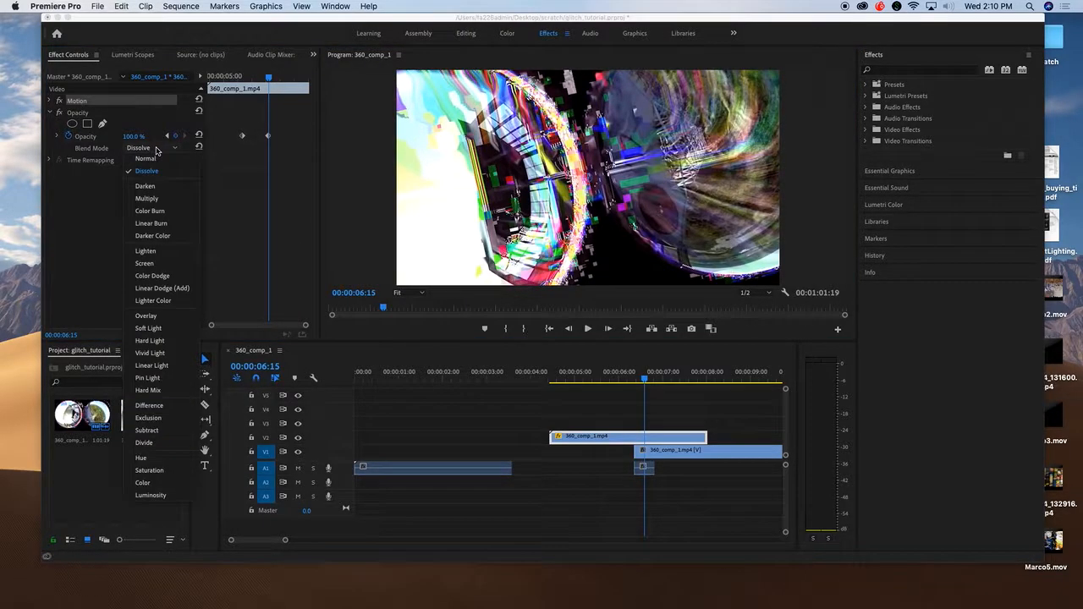
click(148, 198)
click(179, 148)
click(174, 238)
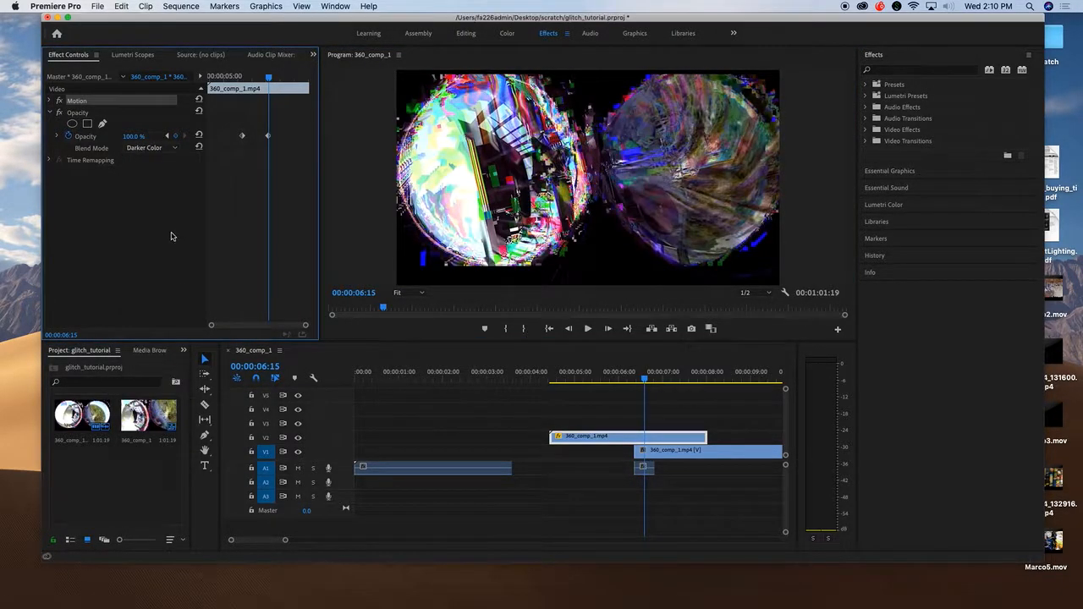
click(162, 149)
click(166, 252)
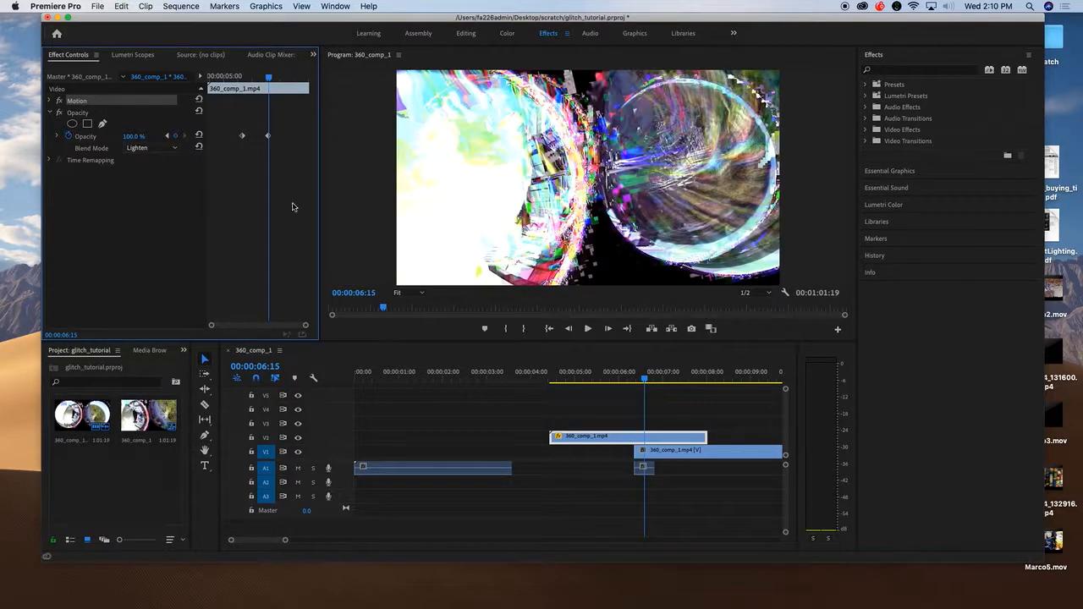
Play back the overlapping section to preview the Lighten blend
click(640, 377)
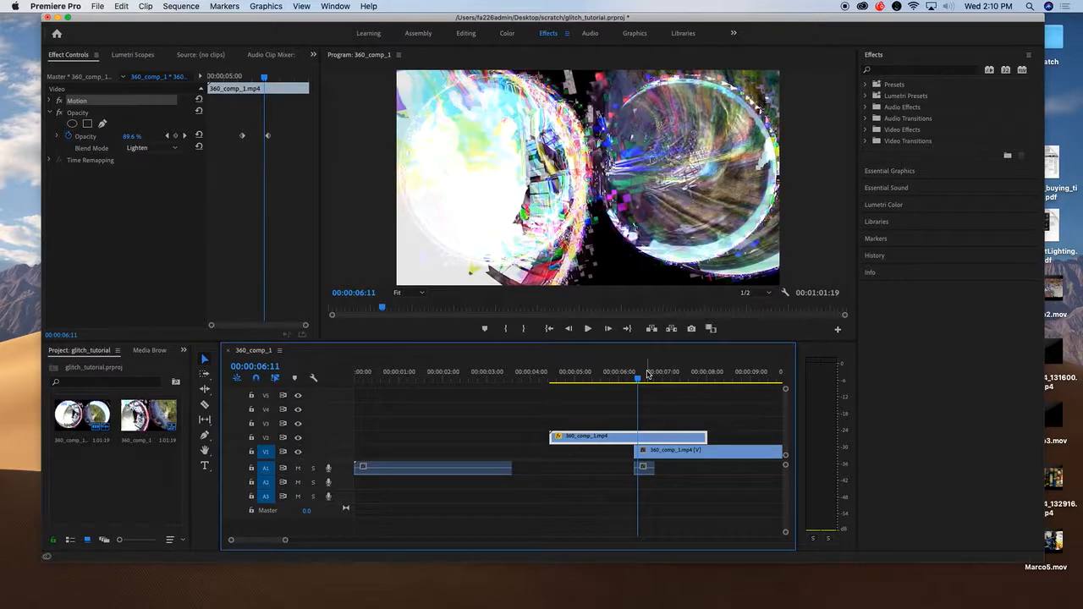
key(space)
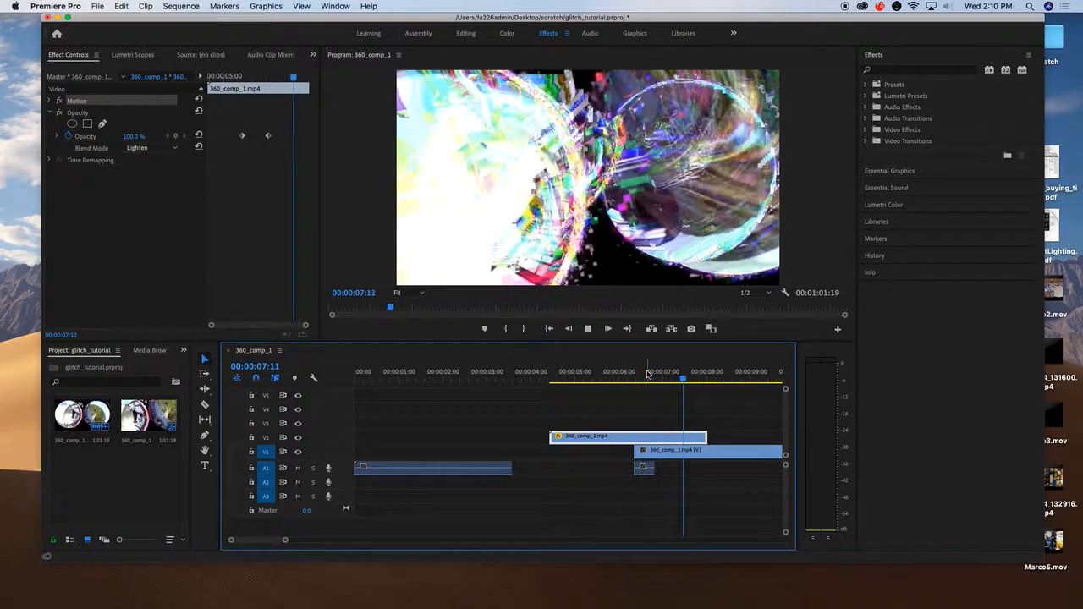
key(space)
drag(707, 379, 651, 380)
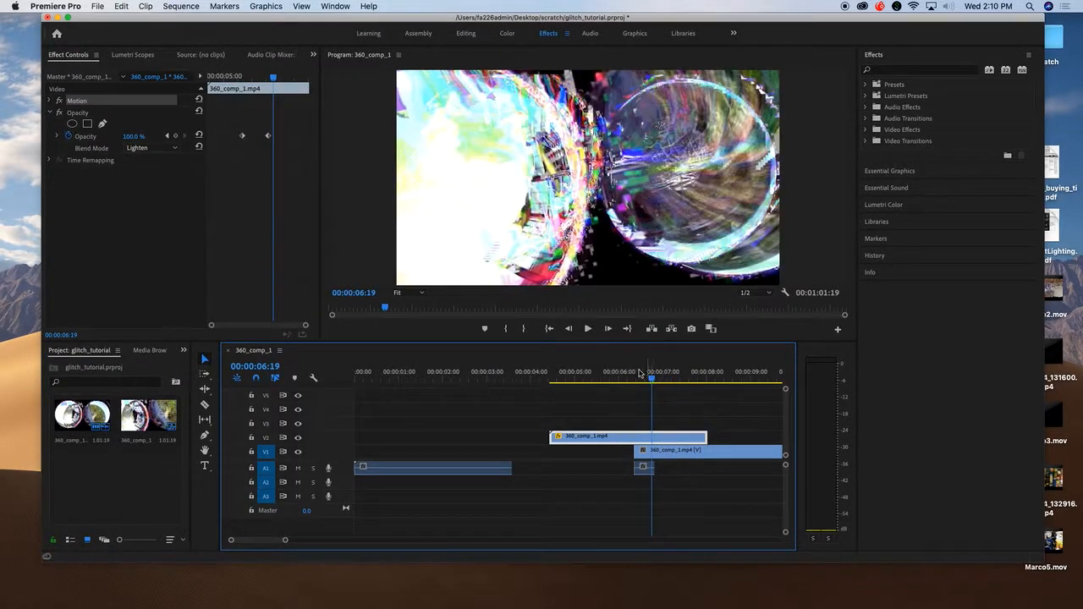
Try the Overlay blend mode on the V2 clip, and settle on Difference
click(169, 148)
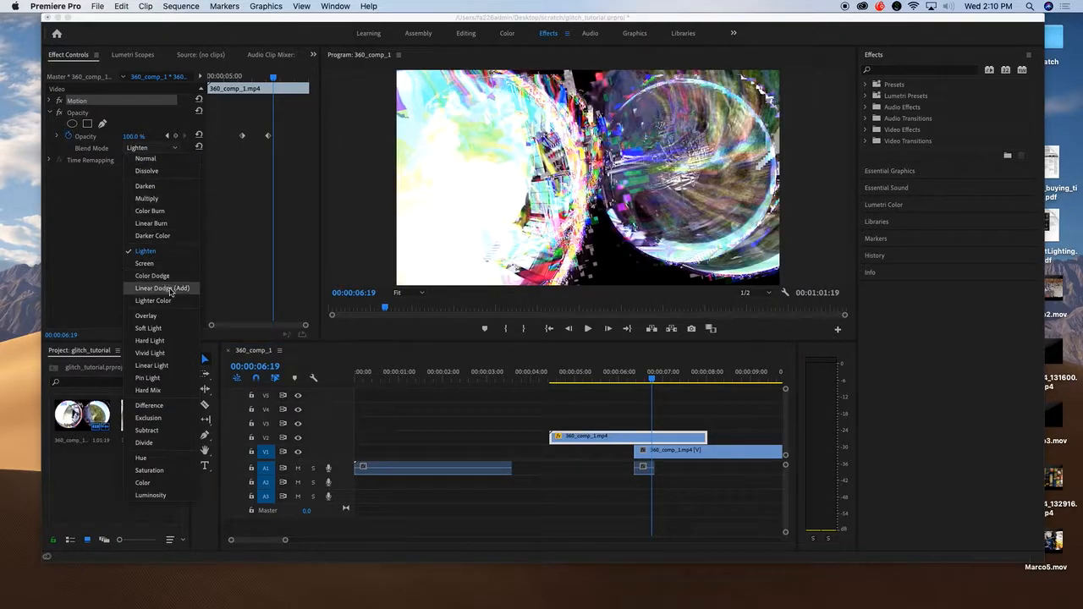
click(172, 321)
click(158, 149)
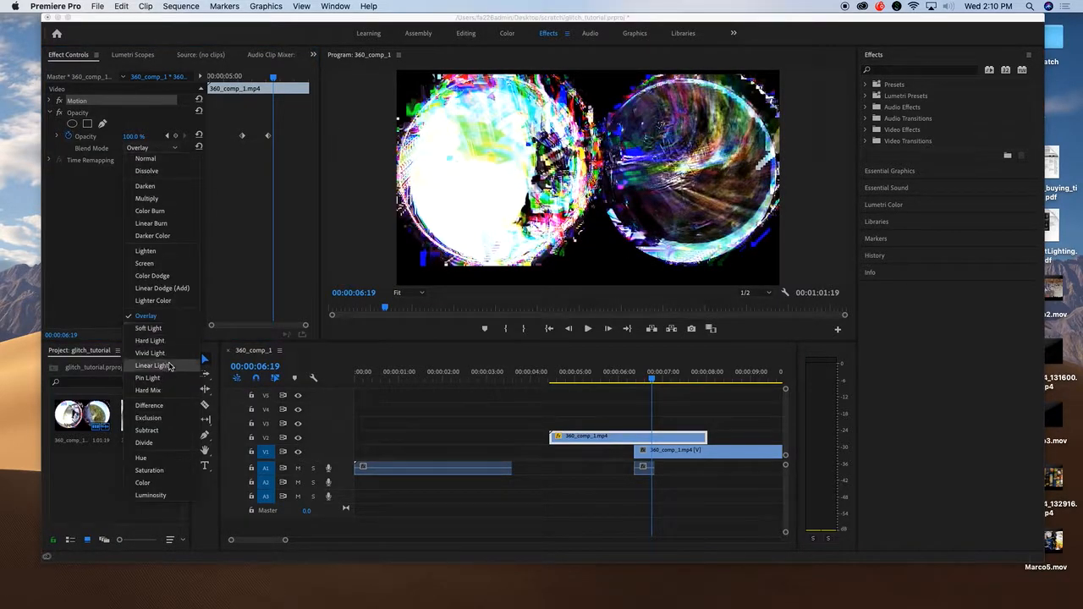
click(148, 406)
Play back and scrub through the overlapping clips to check the Difference blend
click(647, 383)
key(space)
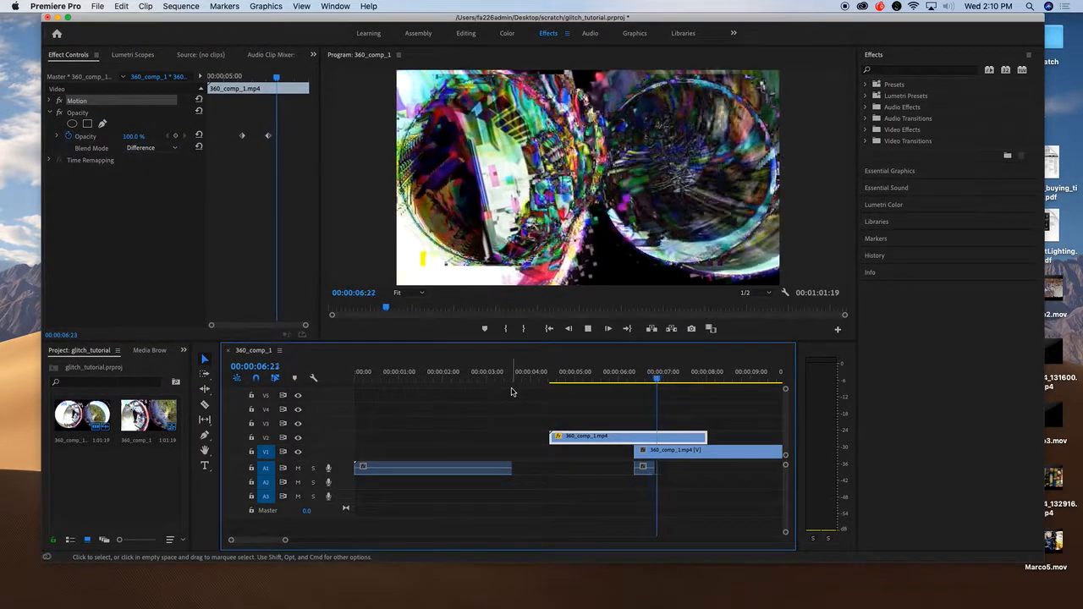
key(space)
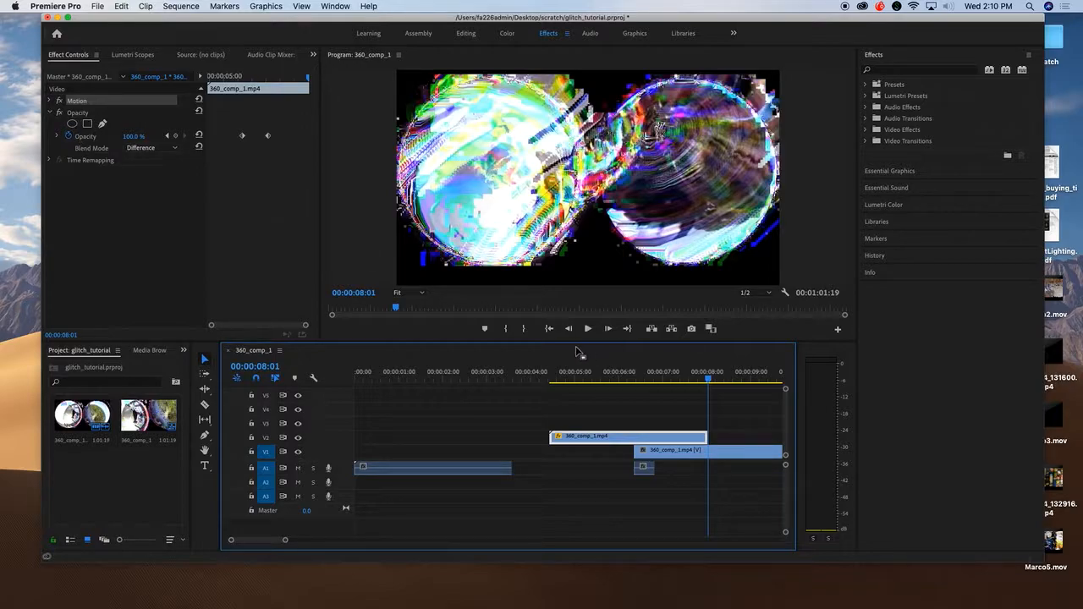
click(616, 373)
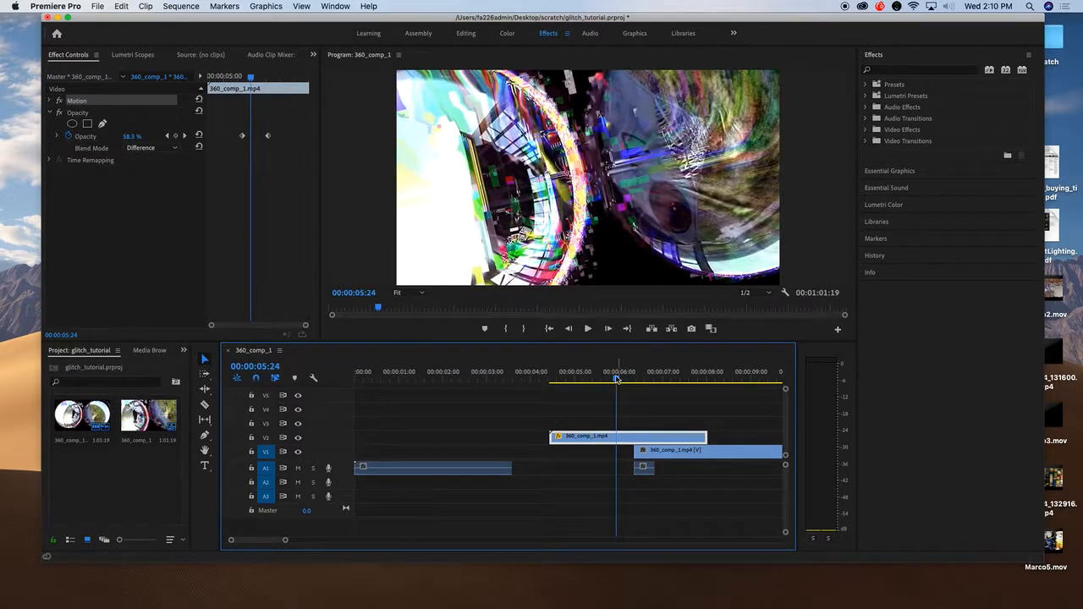
click(738, 373)
scroll(676, 412, right, 5)
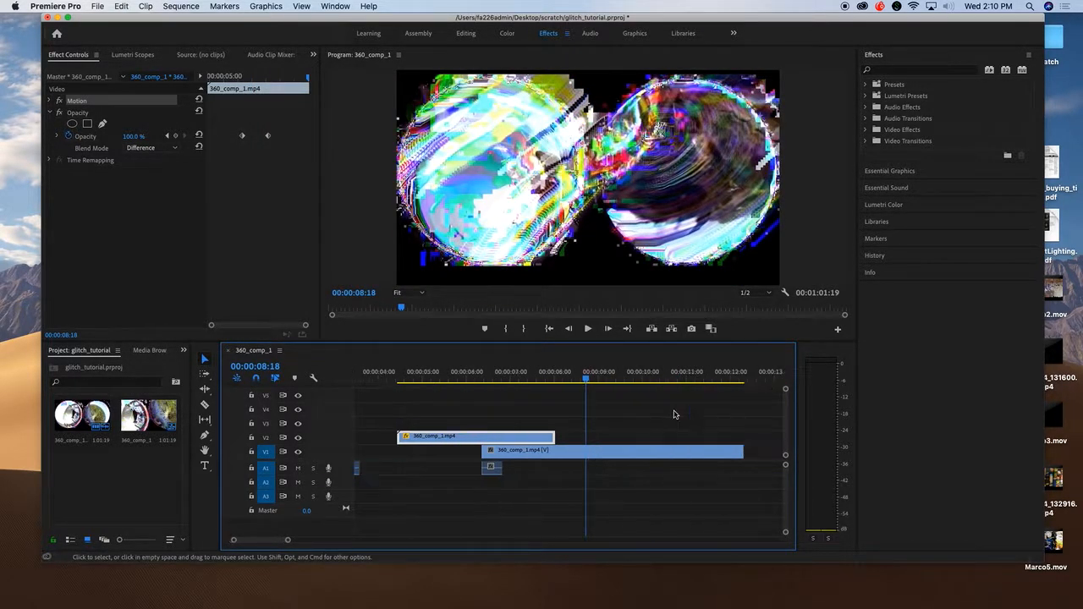
Expand the Motion settings and reposition the V1 clip to about 653.7, 331.7
click(49, 102)
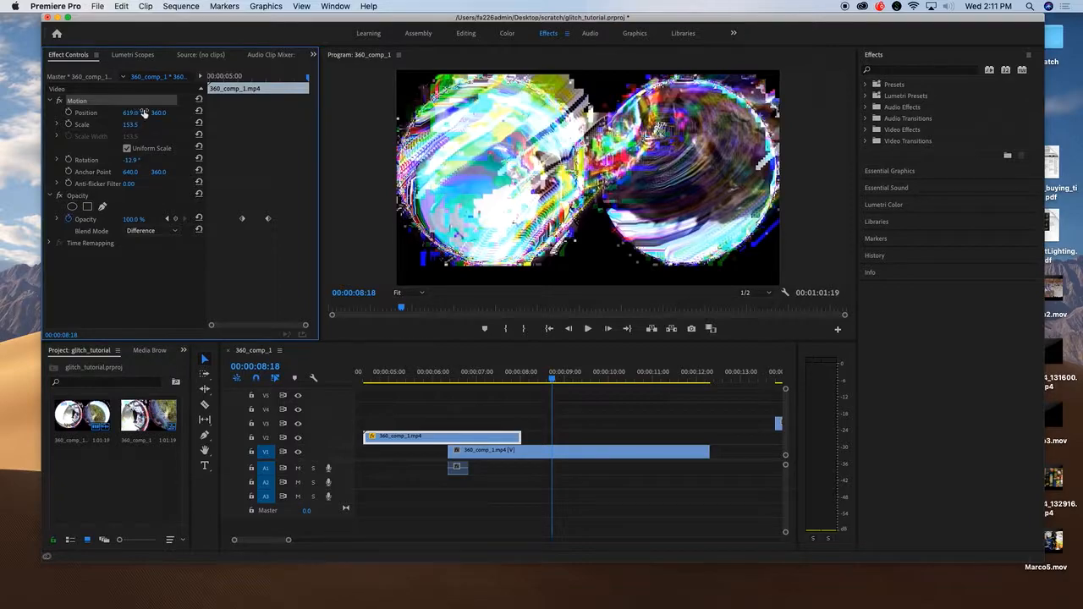
click(497, 200)
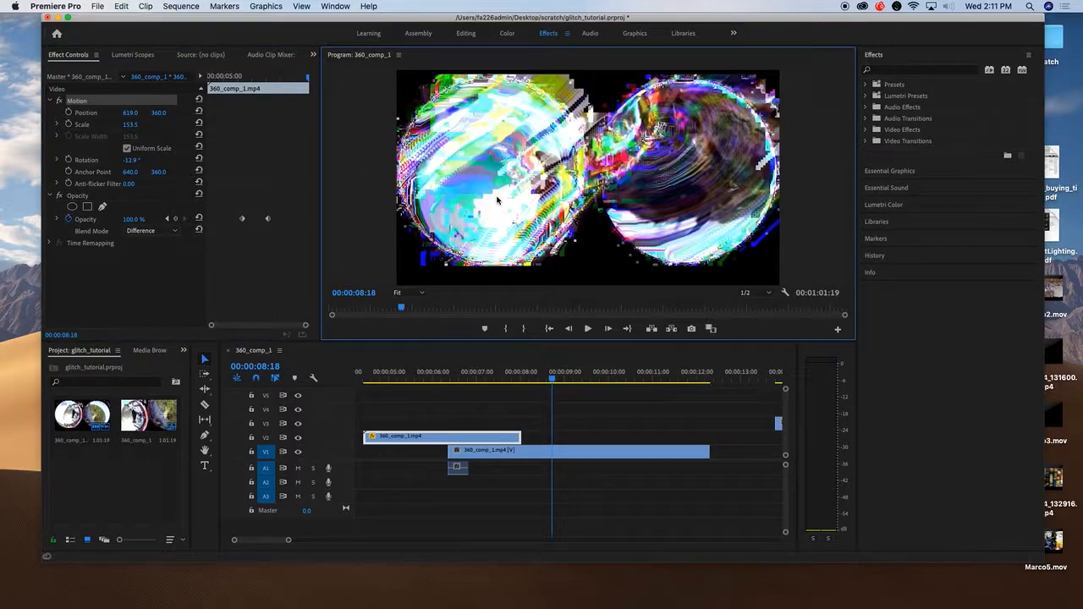
click(580, 452)
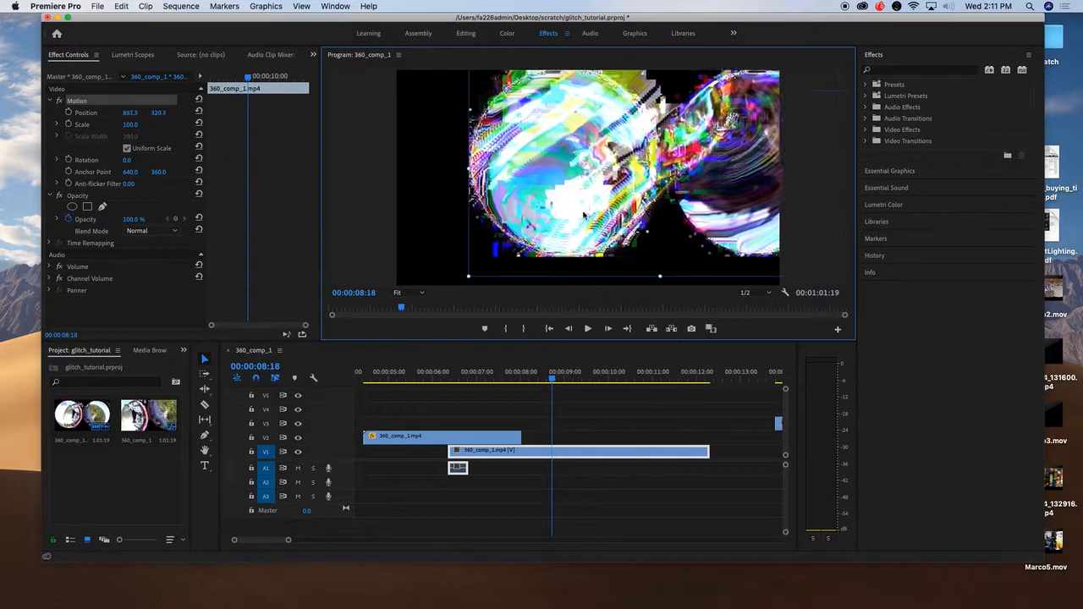
drag(501, 217, 527, 209)
drag(129, 112, 86, 127)
Try scaling the V1 clip down to about 90.5% and rotating it, and undo both changes
drag(506, 219, 423, 266)
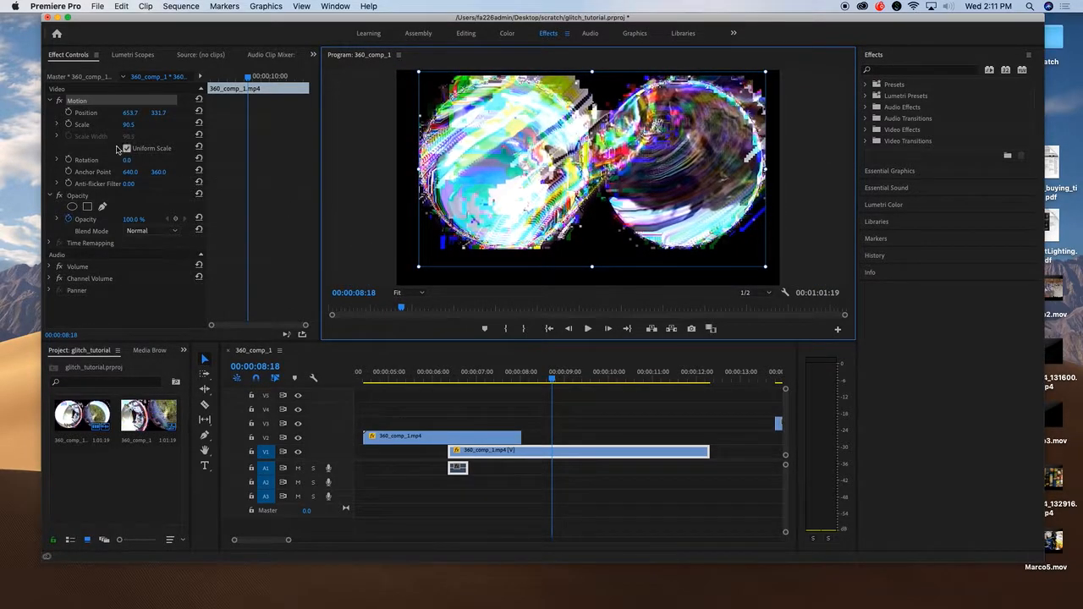
drag(128, 160, 274, 160)
key(super+z)
key(super+z)
key(super+z)
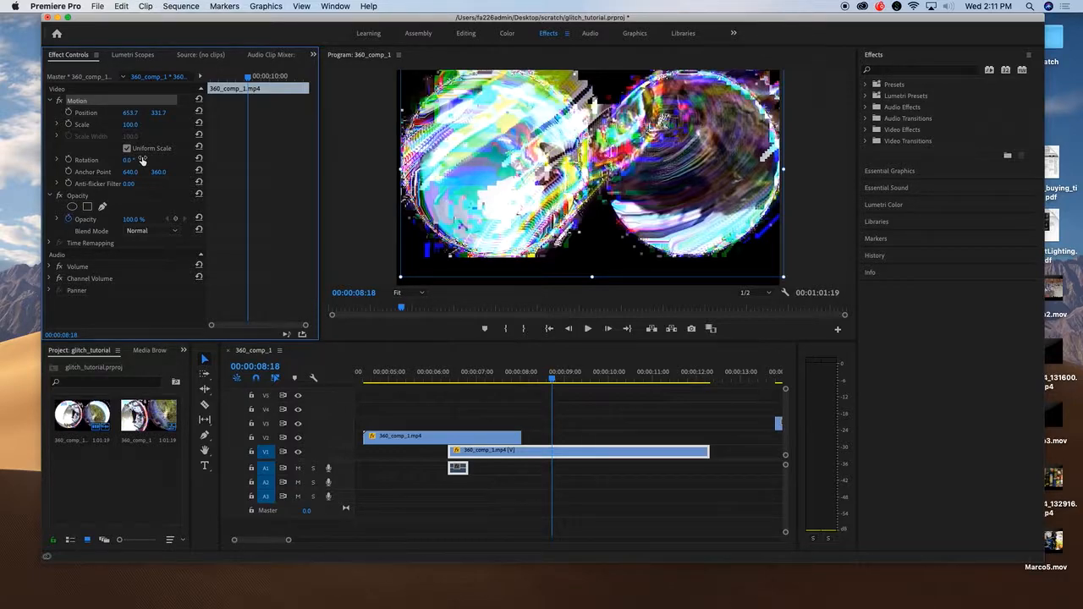
Animate the V1 clip's rotation with keyframes at 00:00:08:18 and 00:00:11:01, starting from 0
click(68, 160)
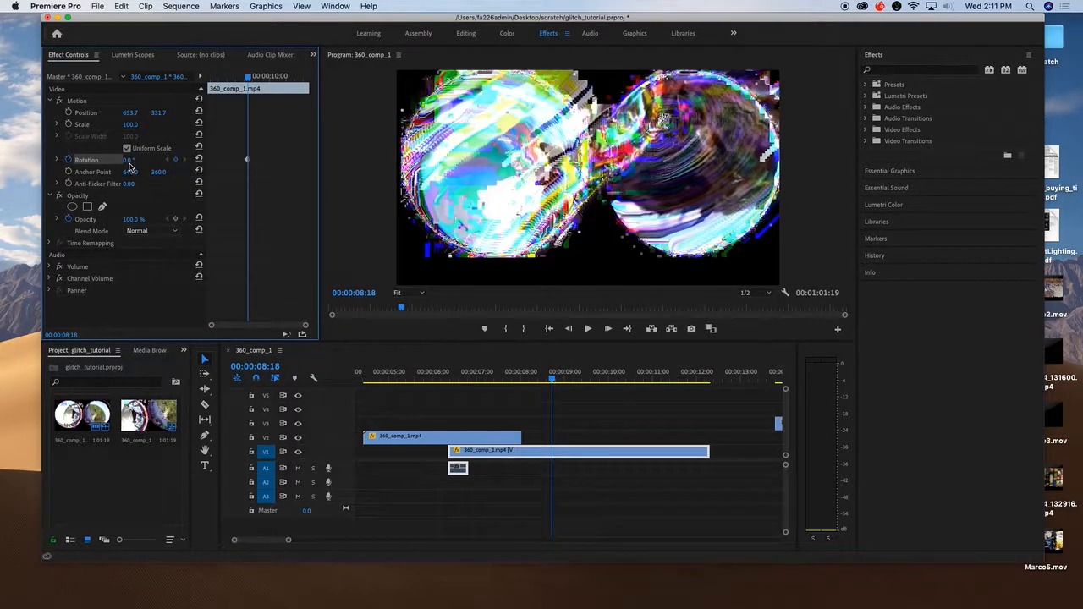
drag(551, 382, 653, 384)
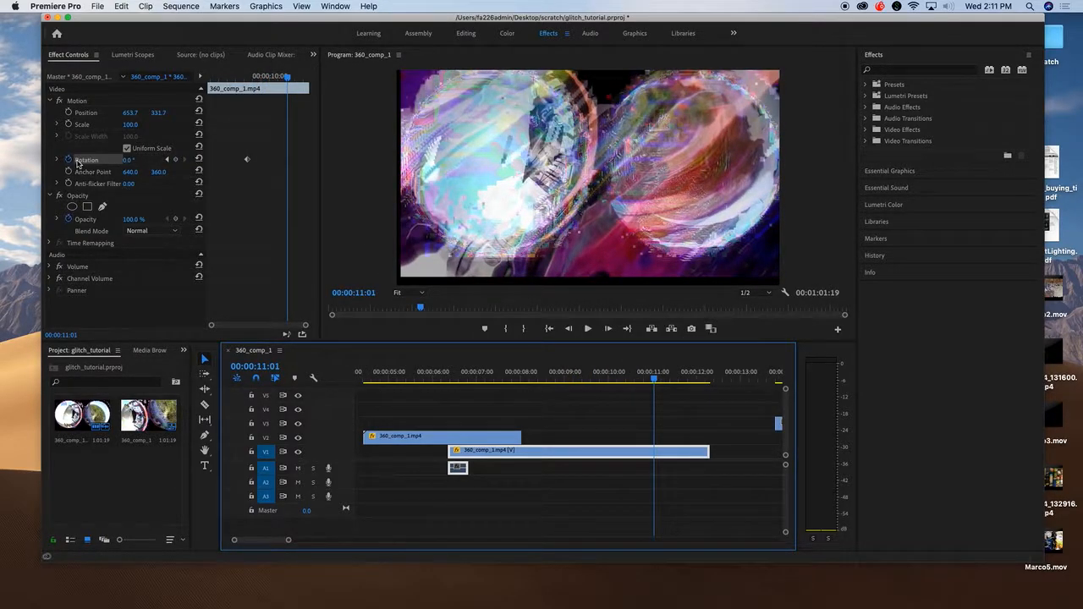
click(127, 160)
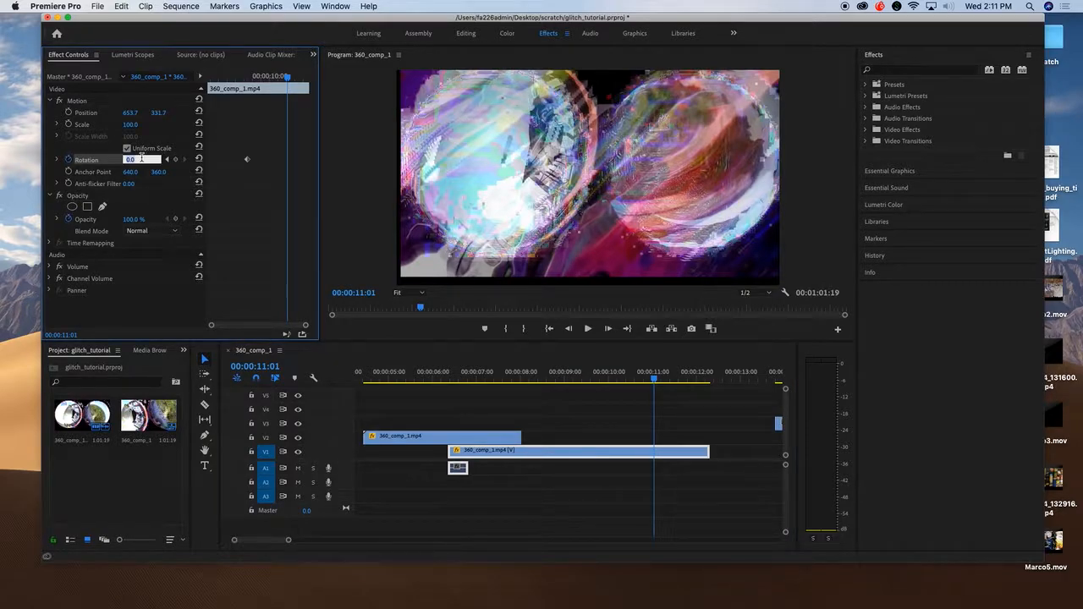
click(550, 406)
Play back the V1 clip's rotation animation twice and return the playhead to 00:00:07:22
click(569, 382)
drag(560, 386, 532, 387)
key(space)
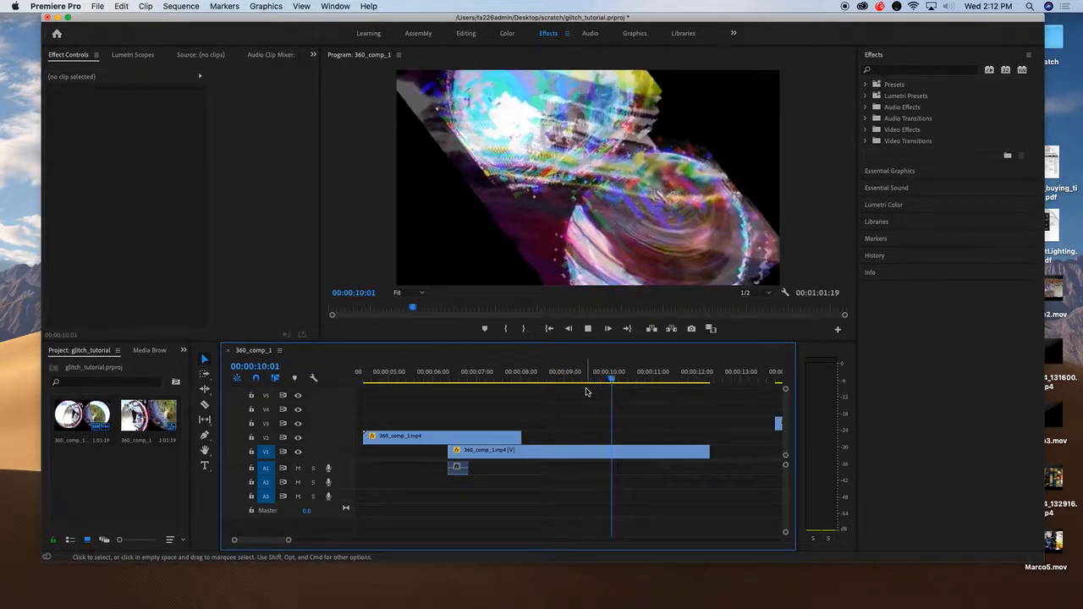
key(space)
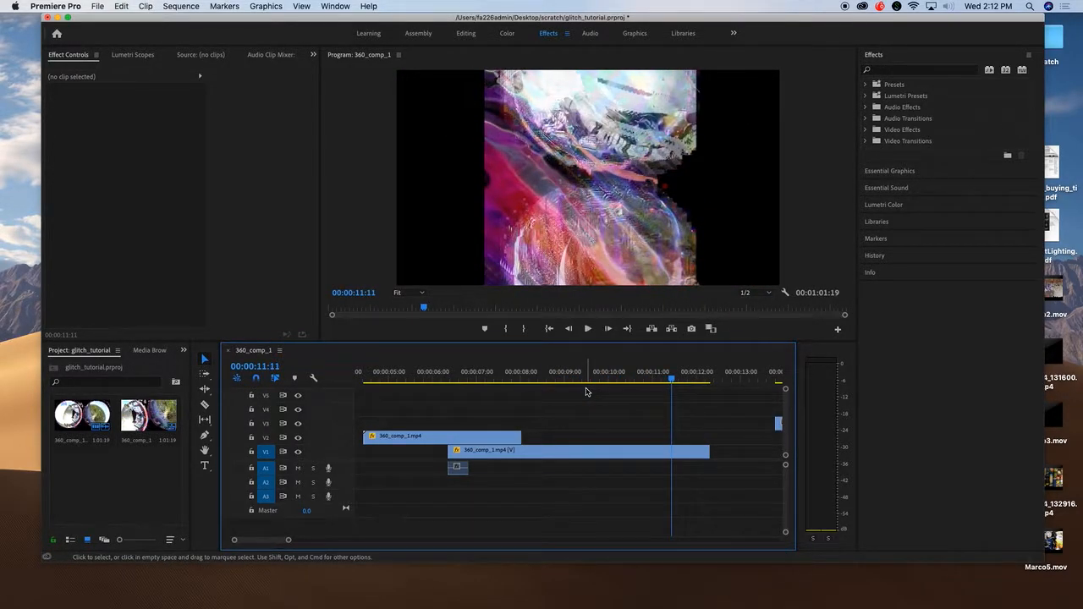
click(586, 388)
drag(576, 390, 549, 386)
key(space)
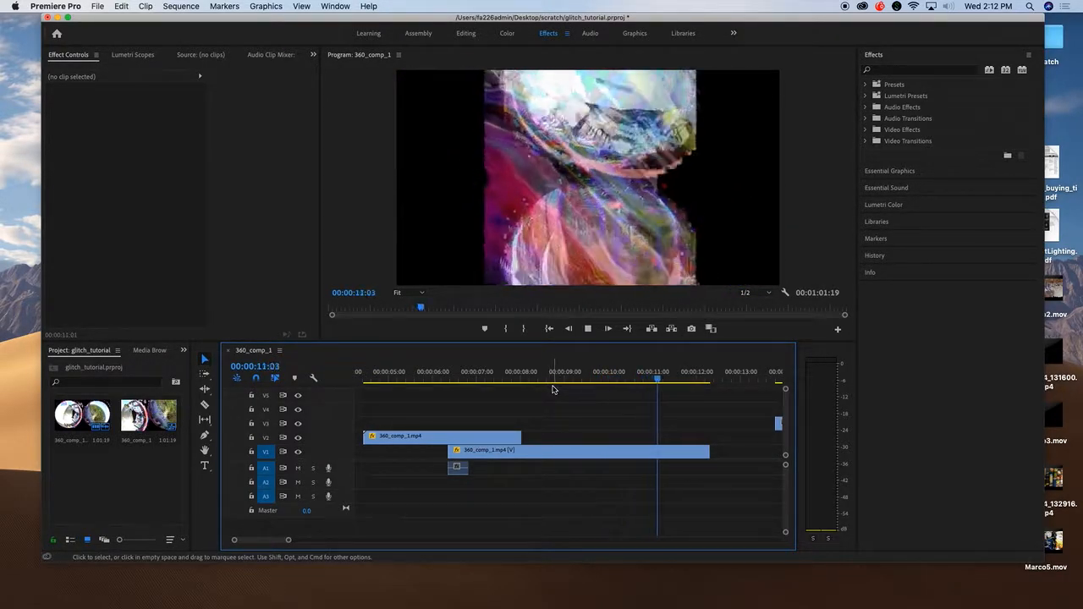
key(space)
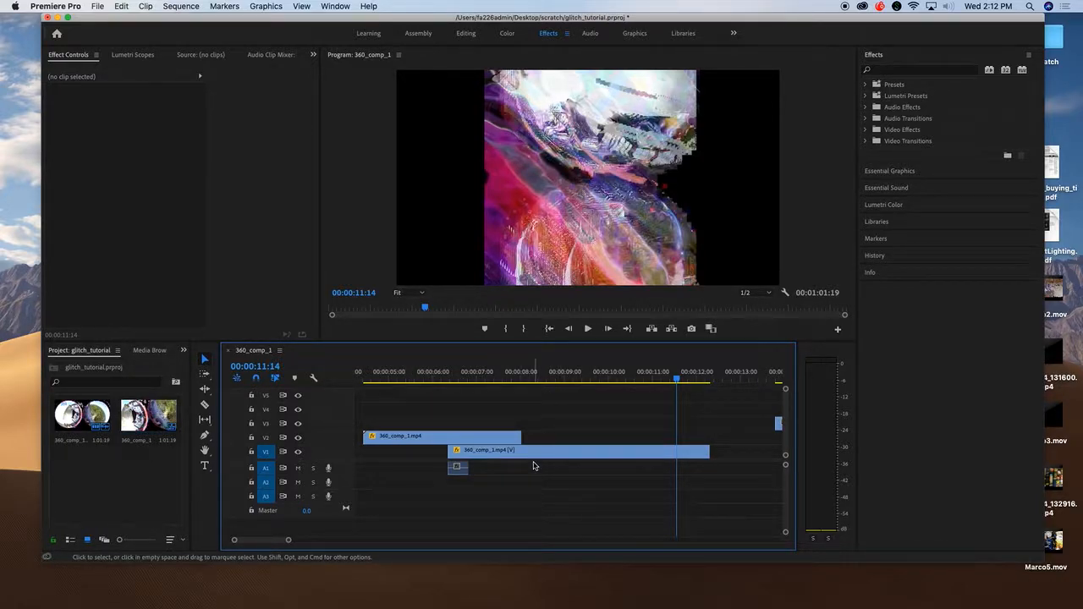
drag(676, 379, 515, 392)
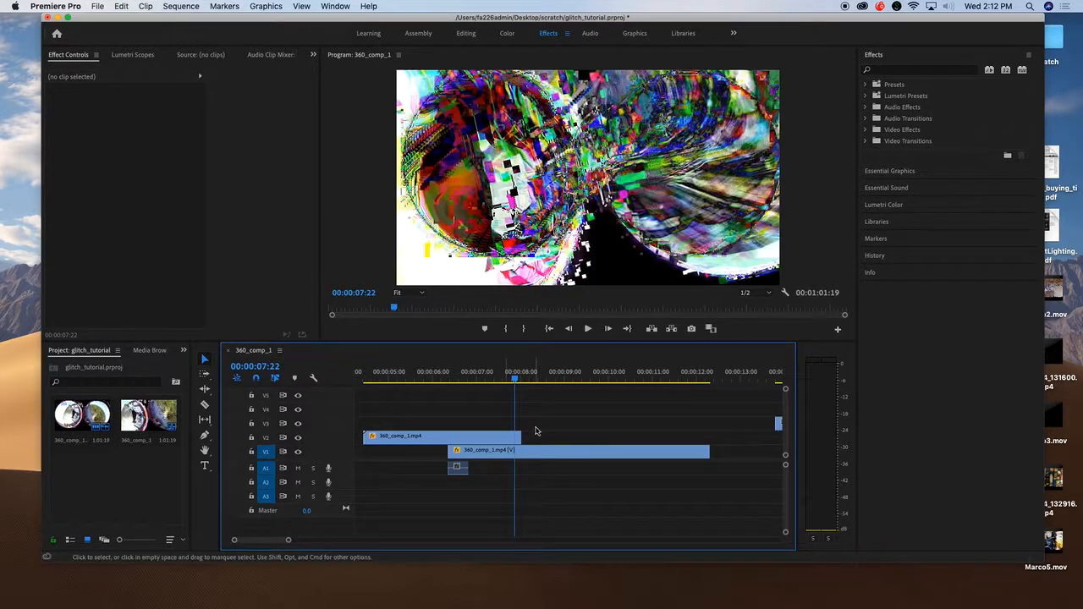
Collapse the V1 clip's Motion settings and move the playhead to 00:00:05:09 over the V2 clip
click(554, 457)
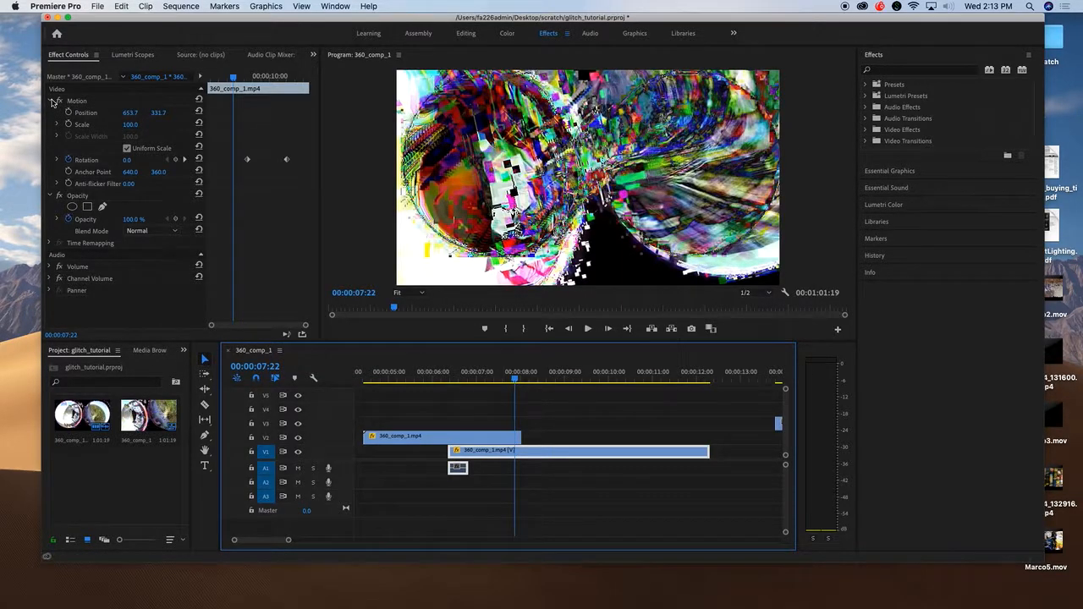
click(49, 101)
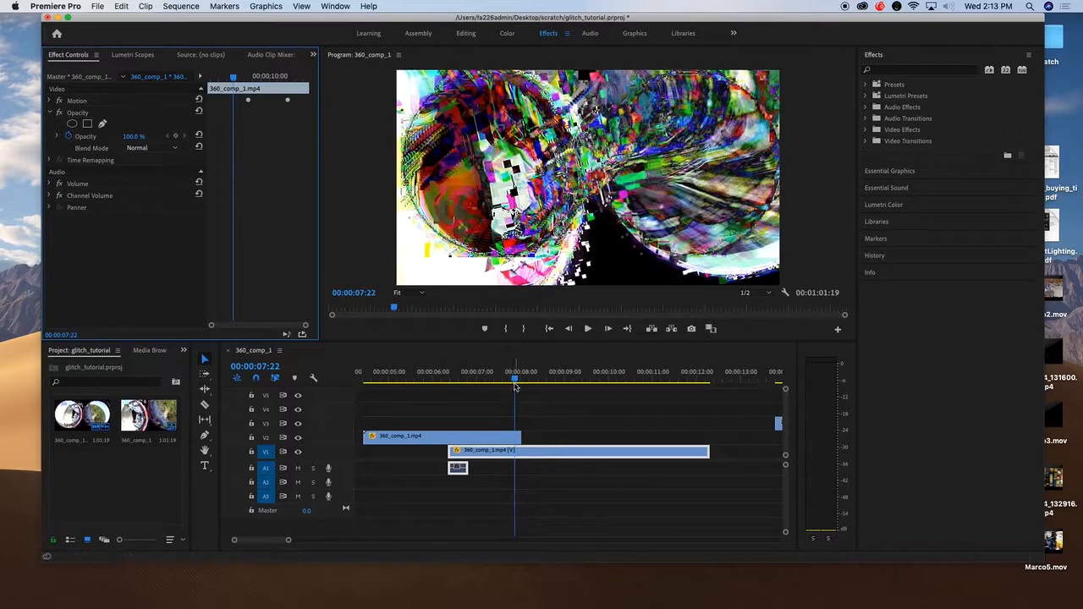
click(431, 378)
drag(426, 395, 403, 395)
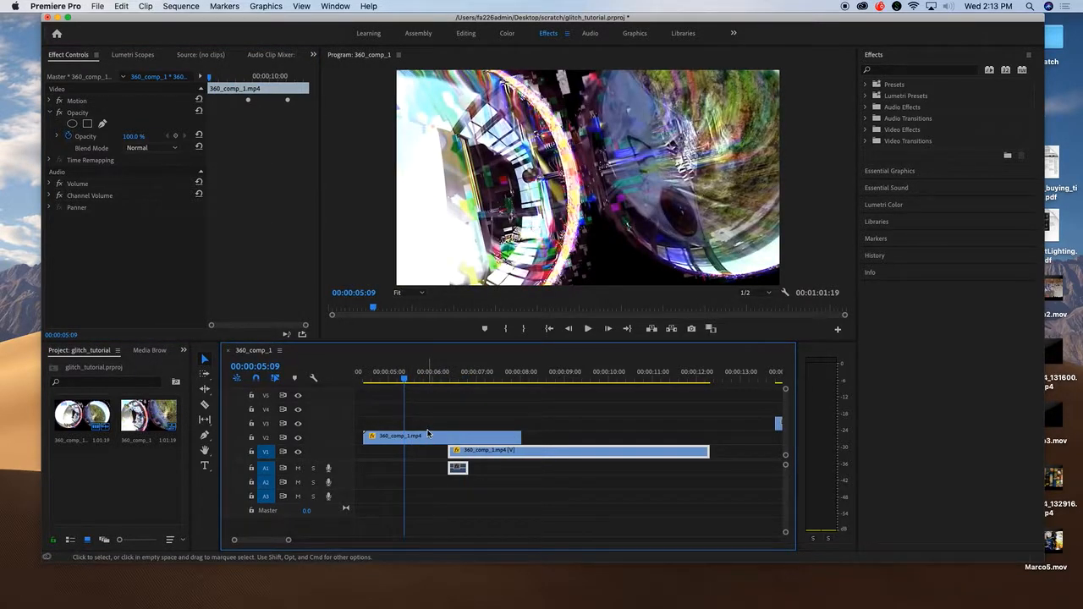
click(428, 425)
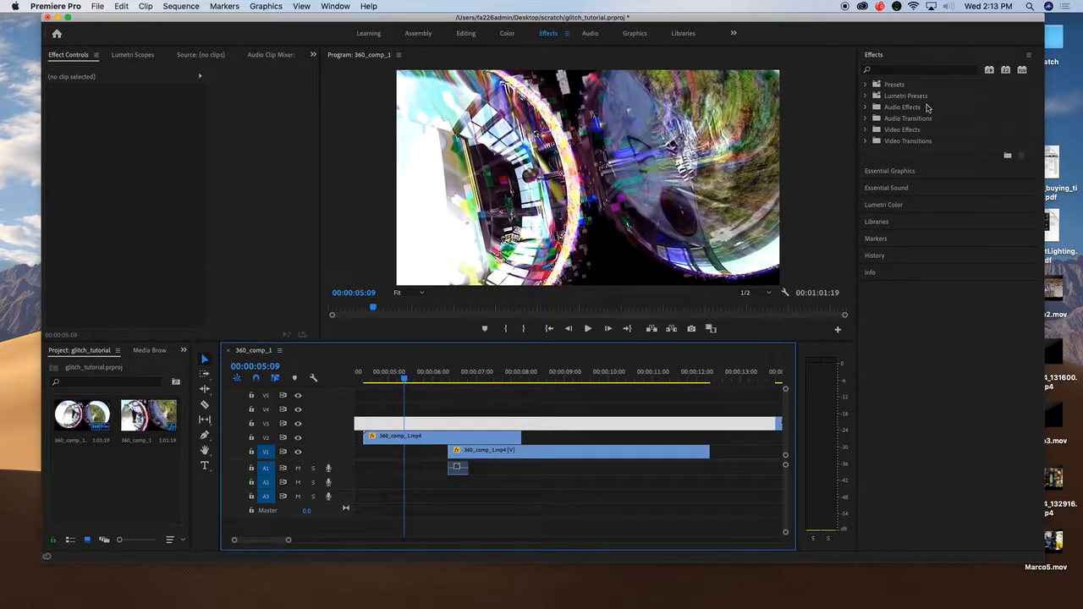
Find the Spherize effect among the Distort video effects and apply it to the V2 clip
click(866, 129)
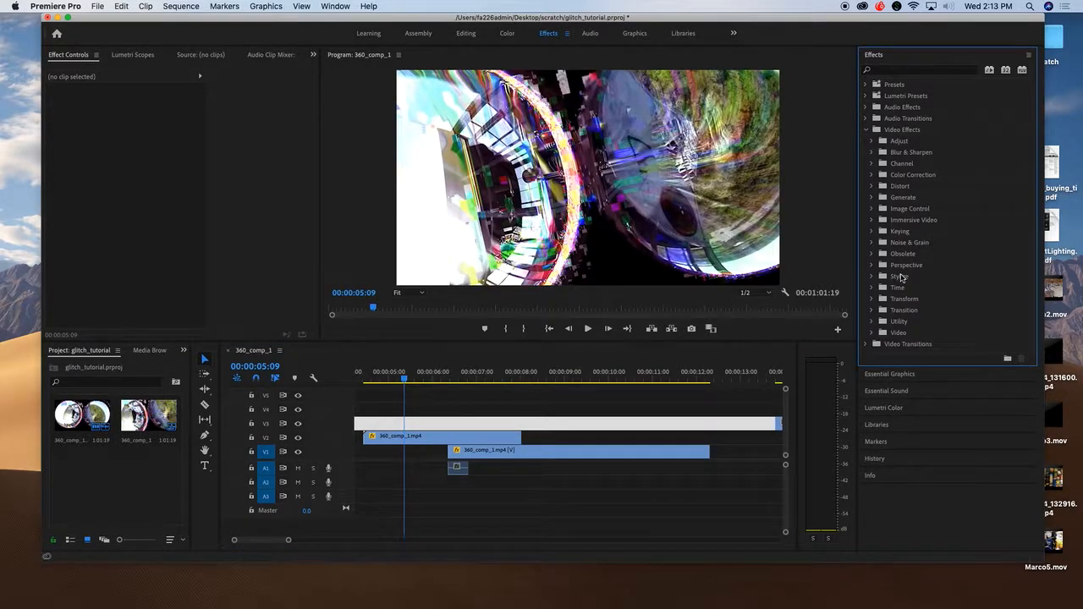
click(872, 186)
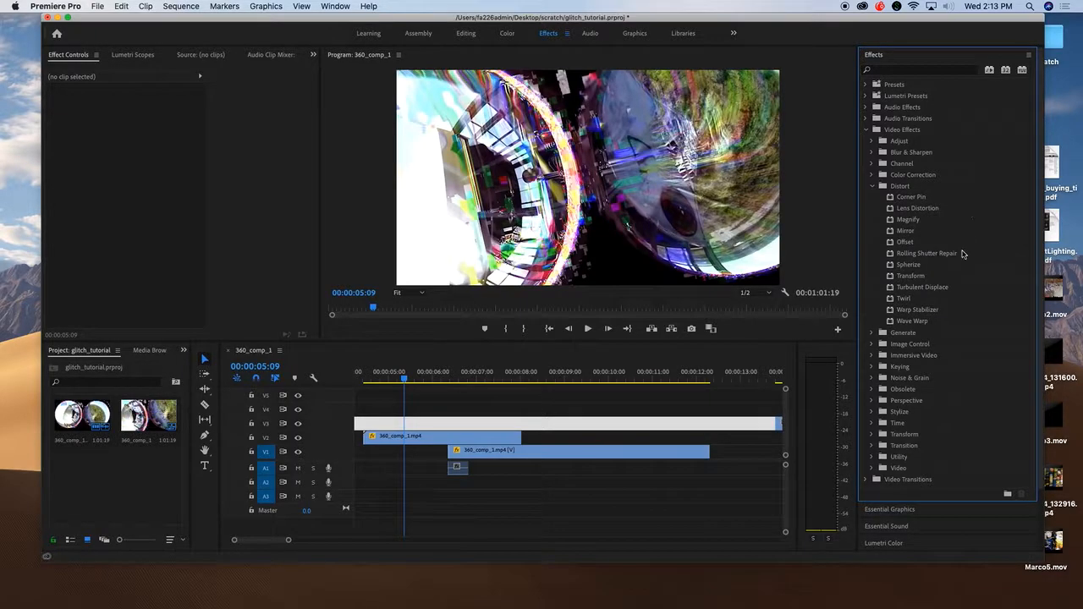
drag(911, 269, 482, 436)
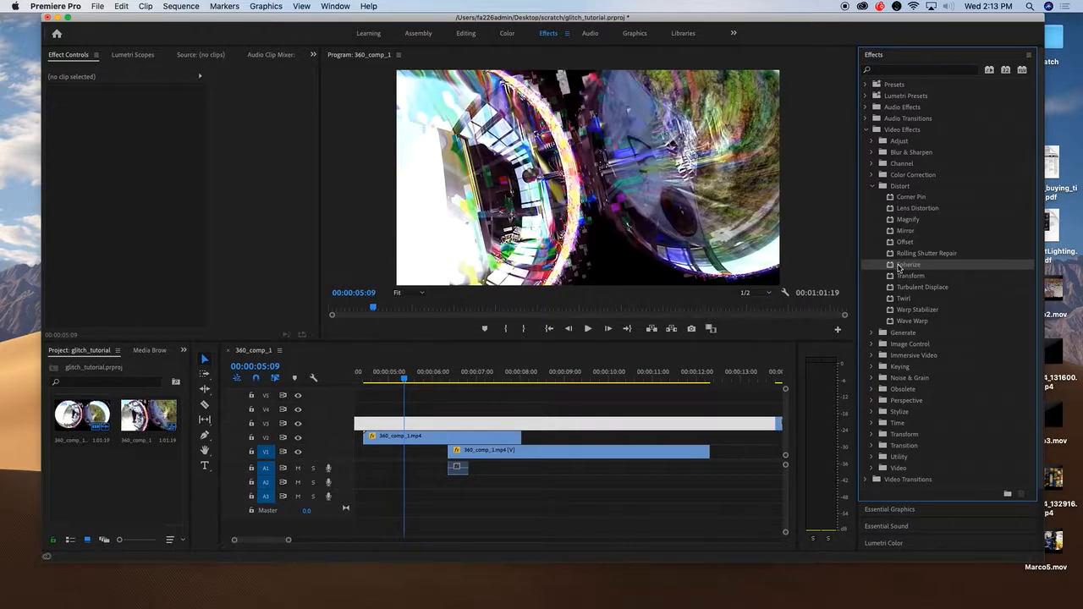
scroll(484, 403, up, 1)
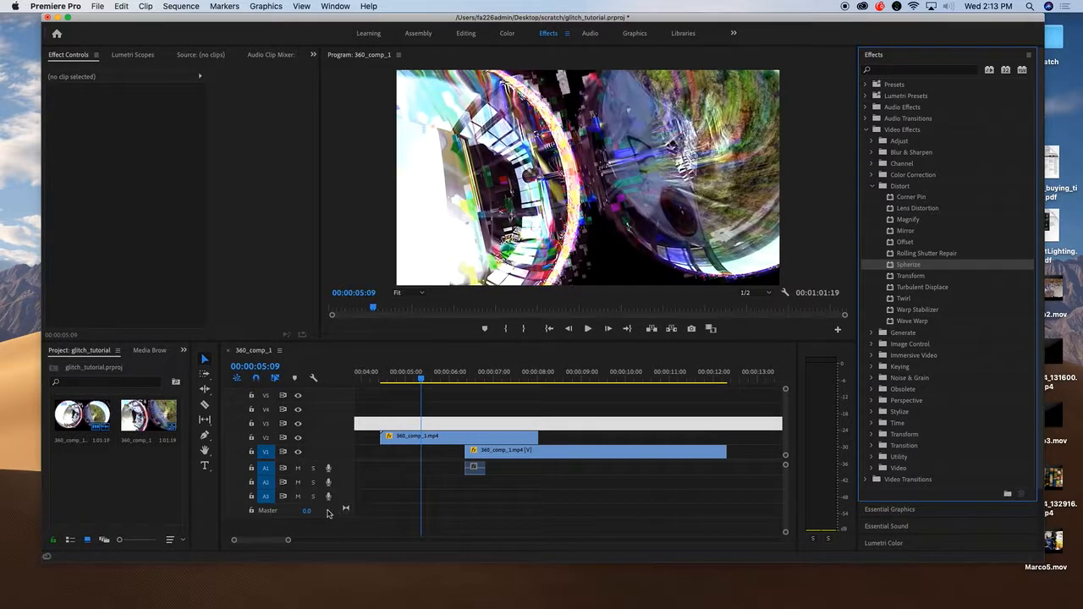
drag(287, 540, 390, 540)
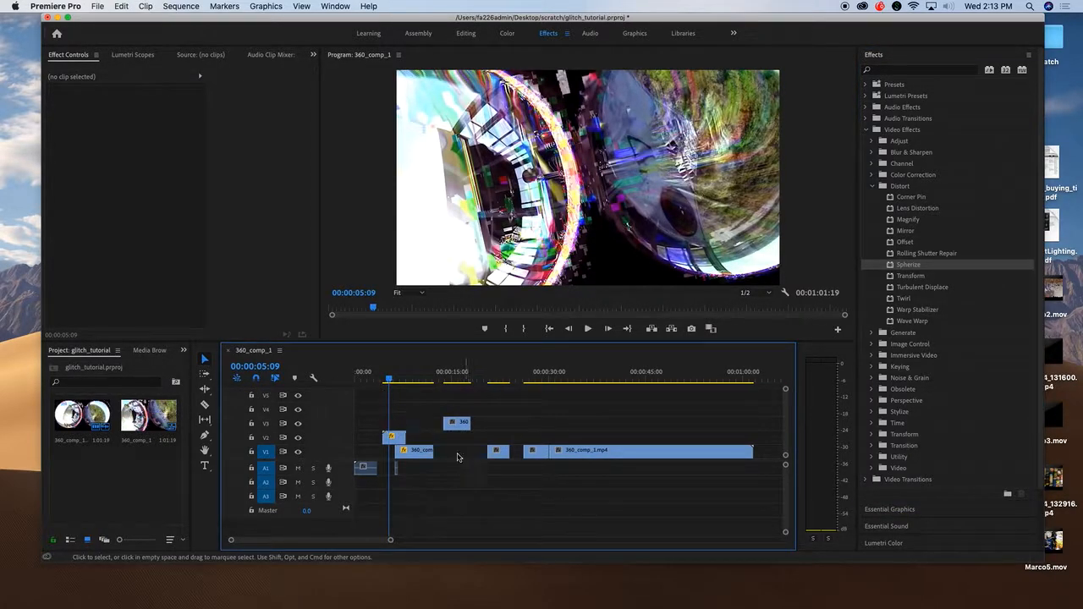
click(395, 436)
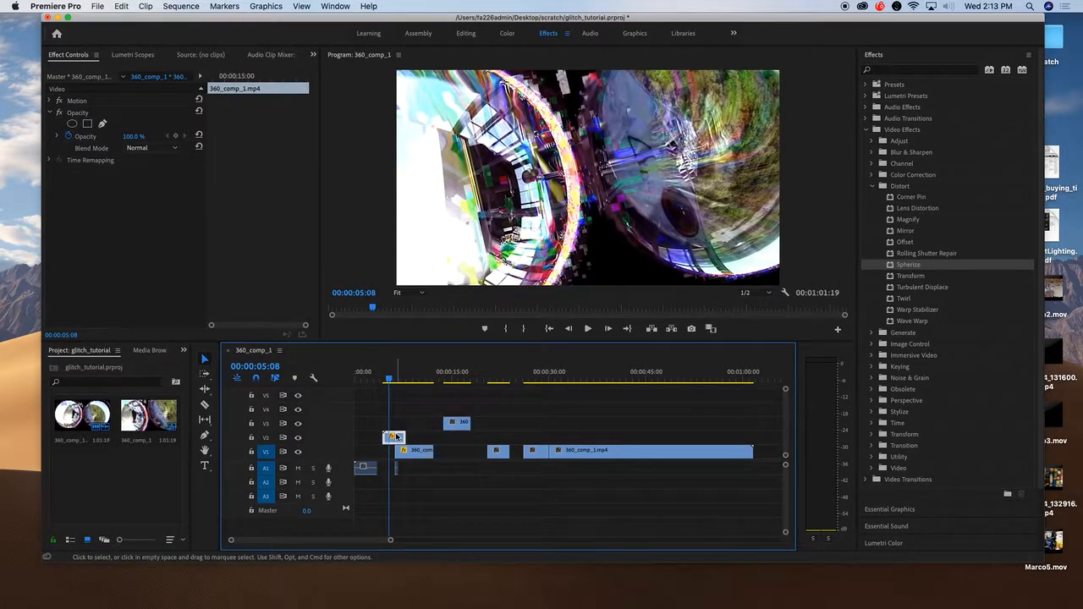
double_click(901, 265)
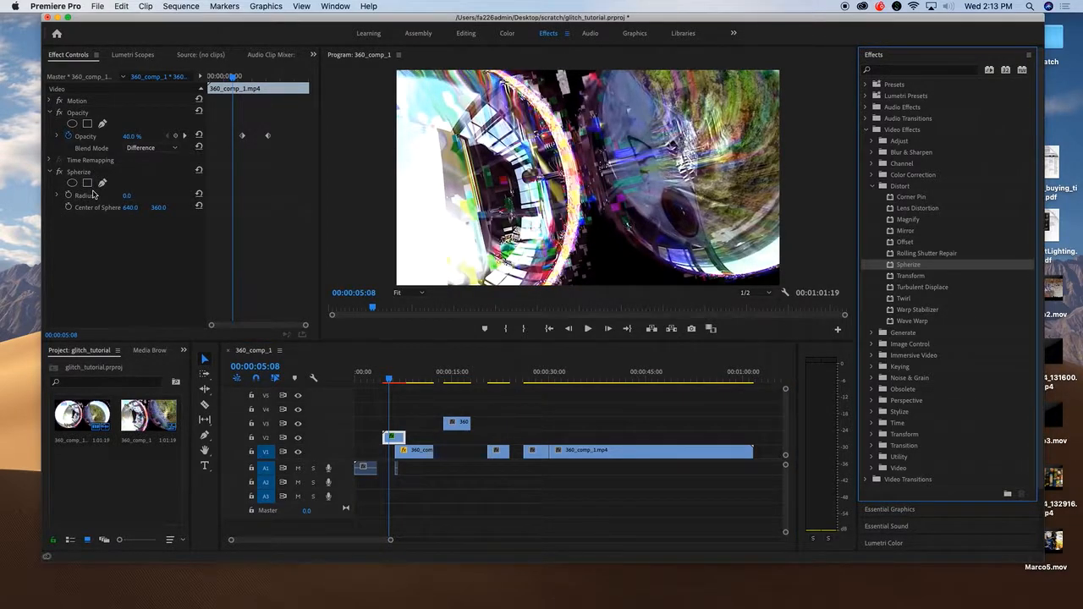
Keyframe the Spherize radius from 0 at 00:00:04:15 to 993 at 00:00:07:21, and play back the clip
click(125, 196)
mouse_move(126, 195)
mouse_down()
mouse_move(364, 196)
mouse_move(126, 195)
mouse_up()
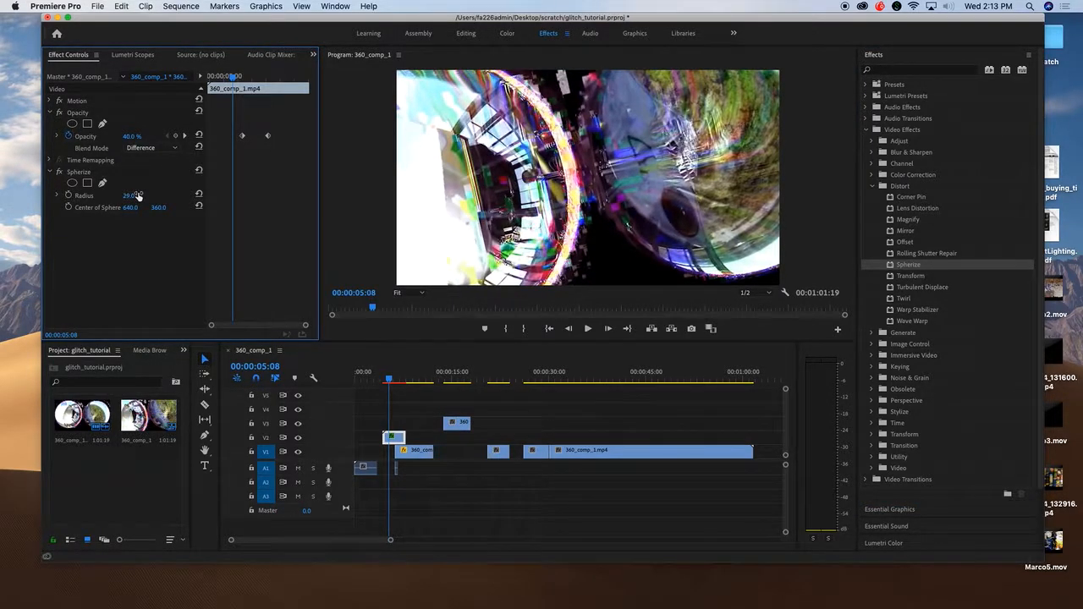
click(384, 376)
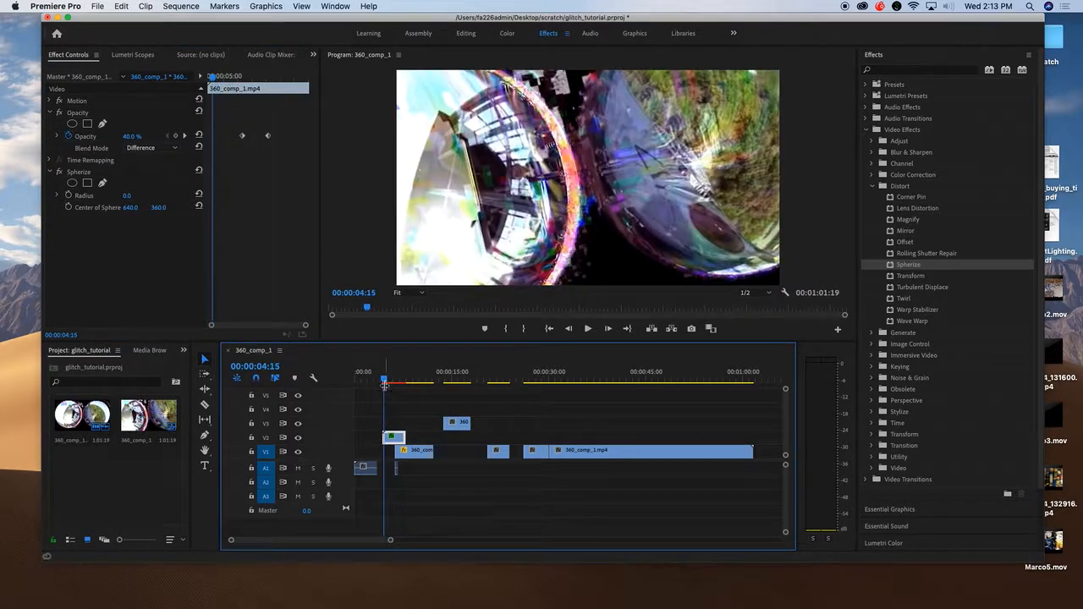
click(68, 196)
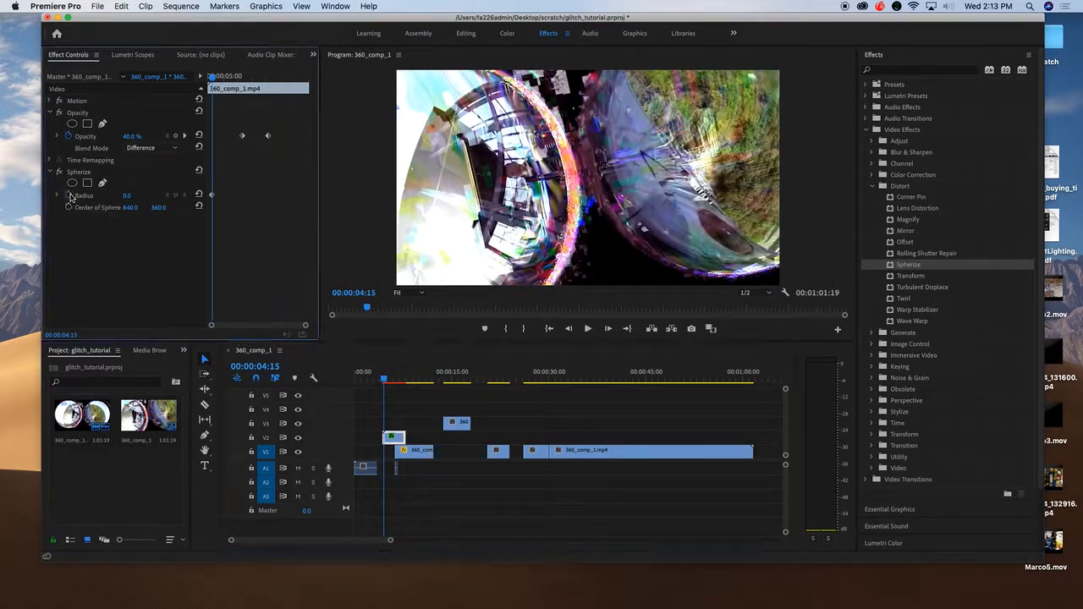
drag(384, 379, 408, 384)
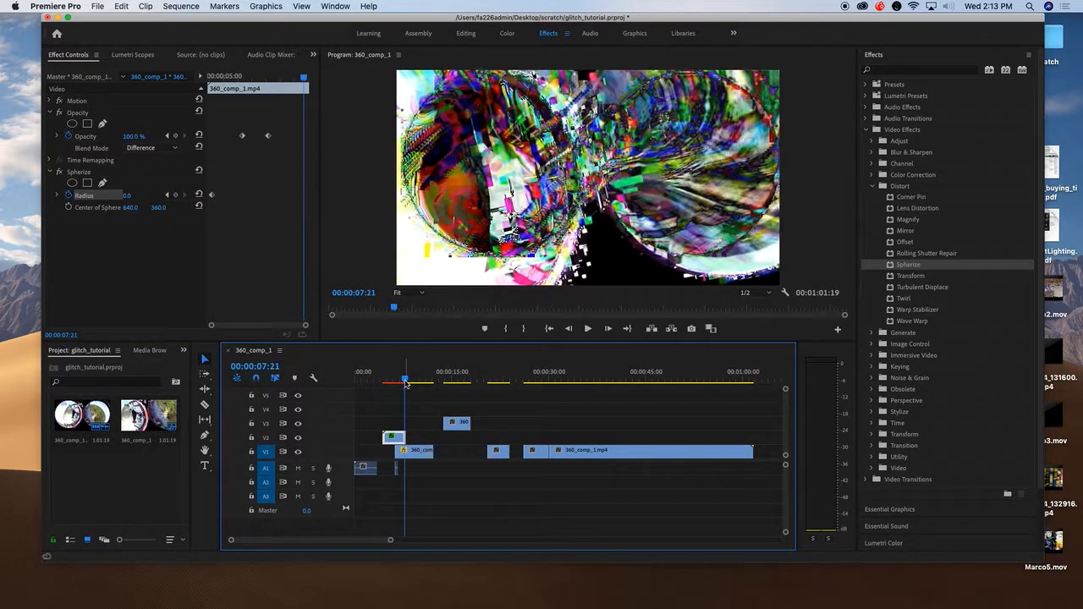
drag(127, 197, 291, 197)
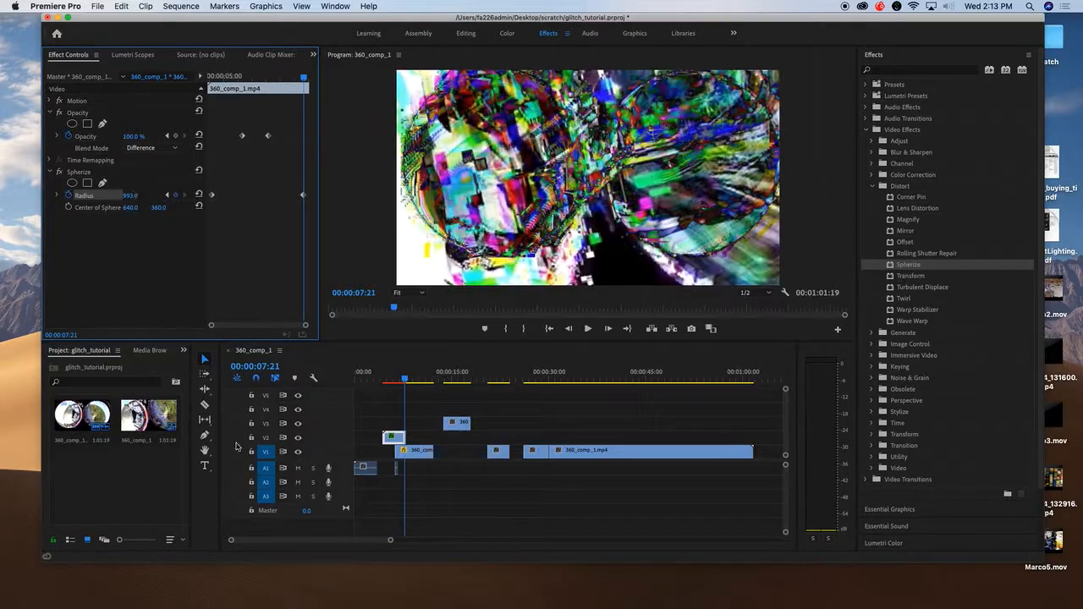
drag(405, 382, 383, 382)
key(space)
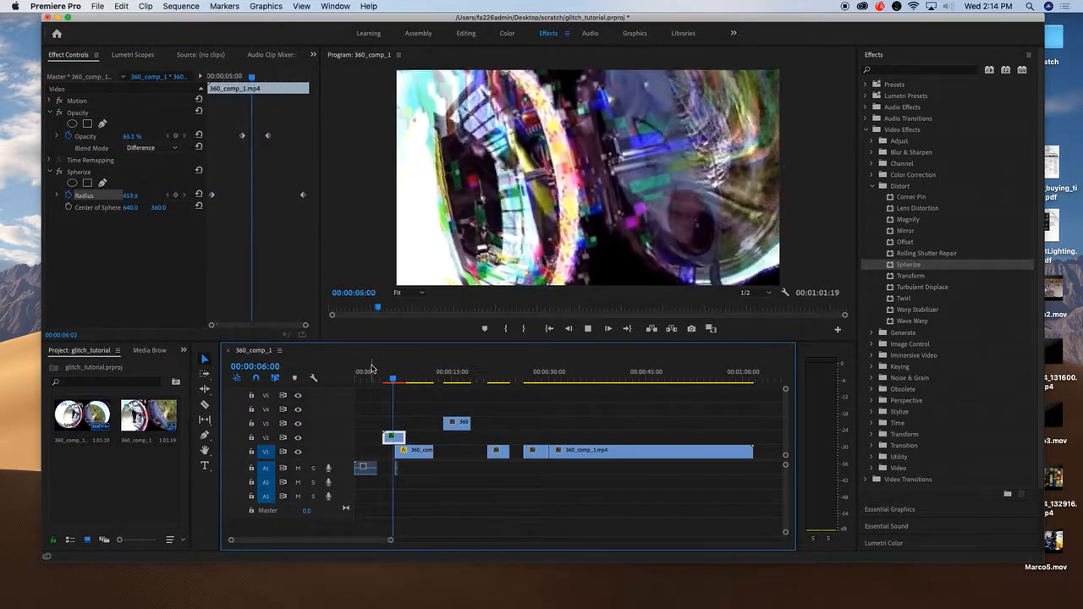
key(space)
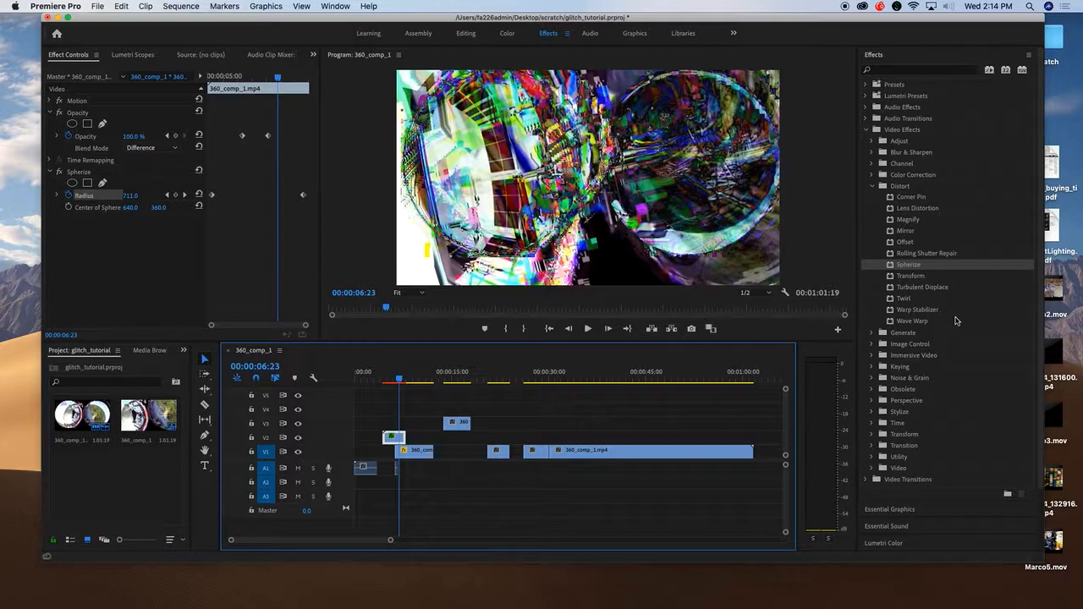
Add the Turbulent Displace effect to the V2 clip and preview it from different points in the clip
double_click(922, 287)
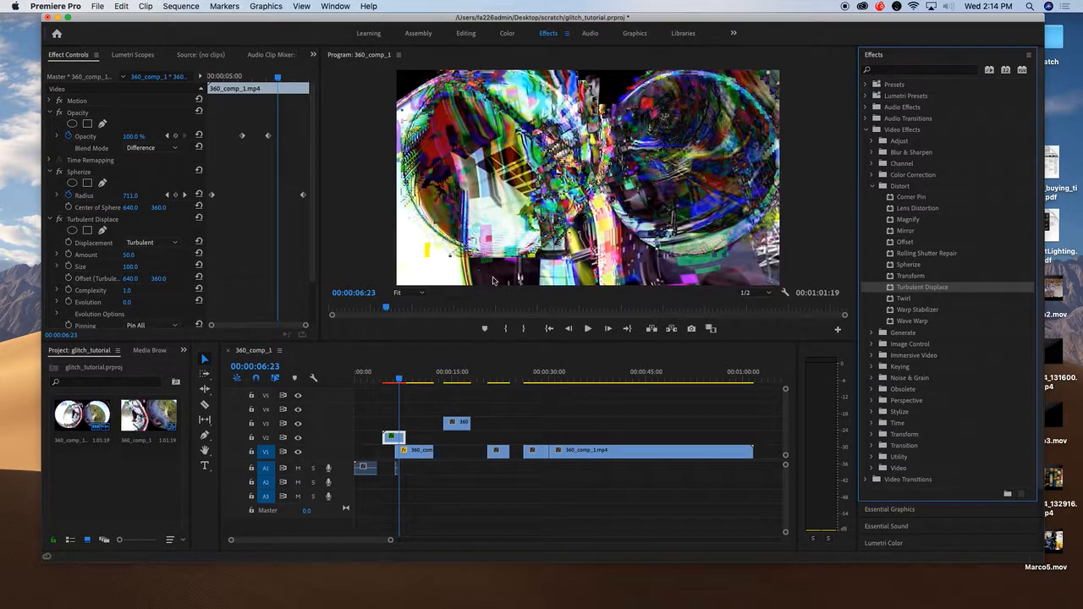
click(394, 381)
key(space)
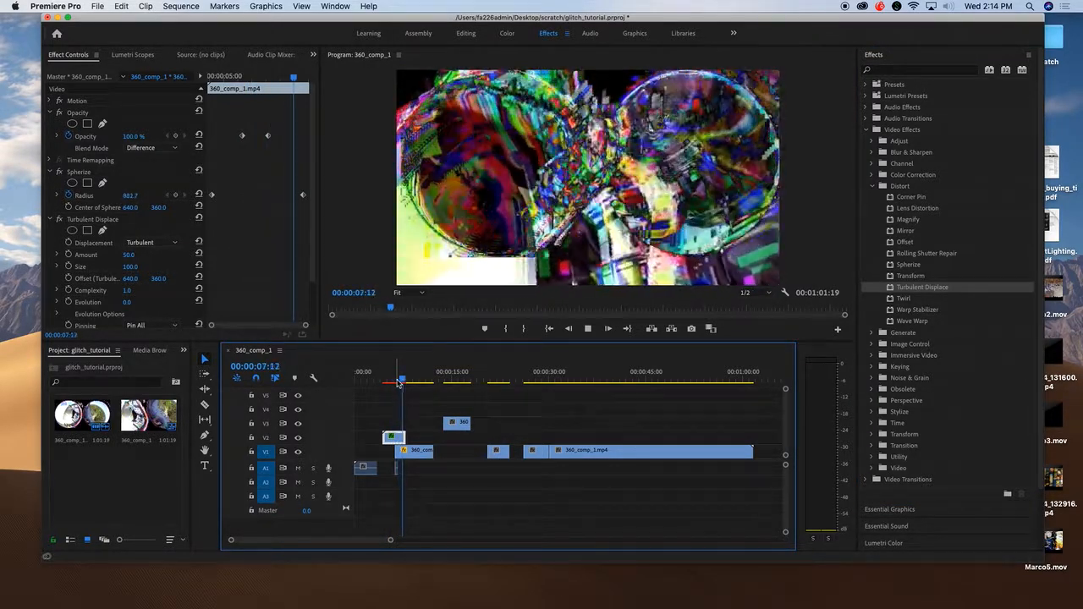
key(space)
click(388, 382)
key(space)
key(space)
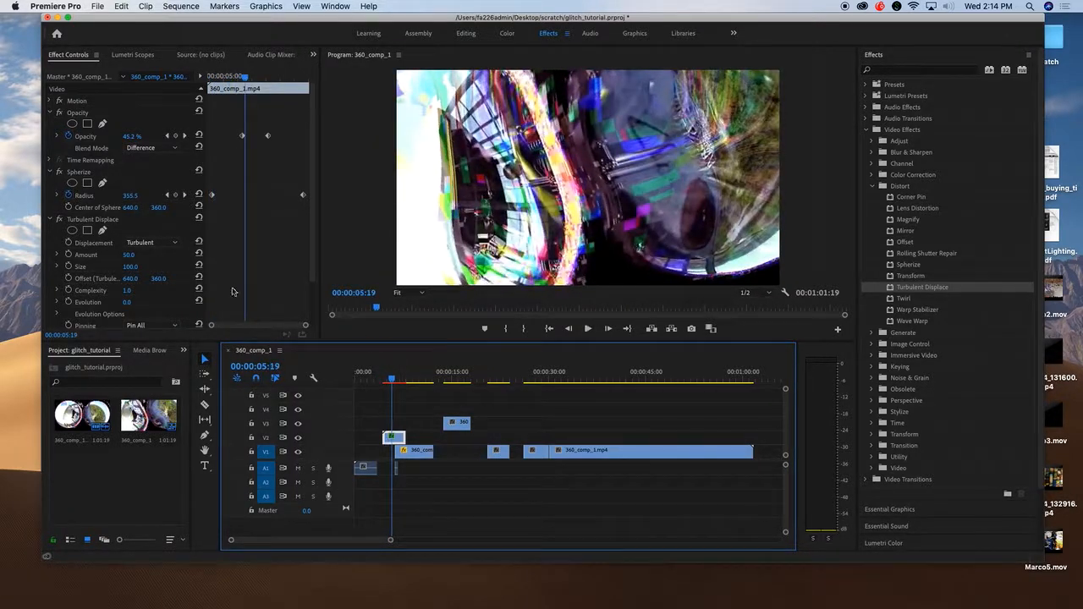
Raise the Turbulent Displace amount on the V2 clip to 408 and play back the distortion
drag(146, 253, 427, 253)
key(space)
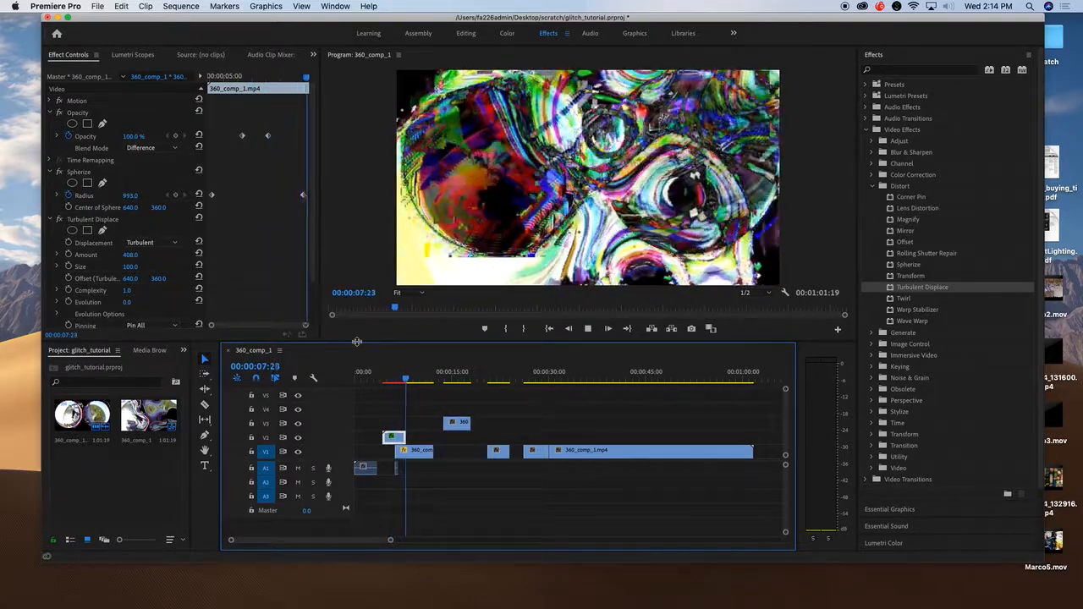
key(space)
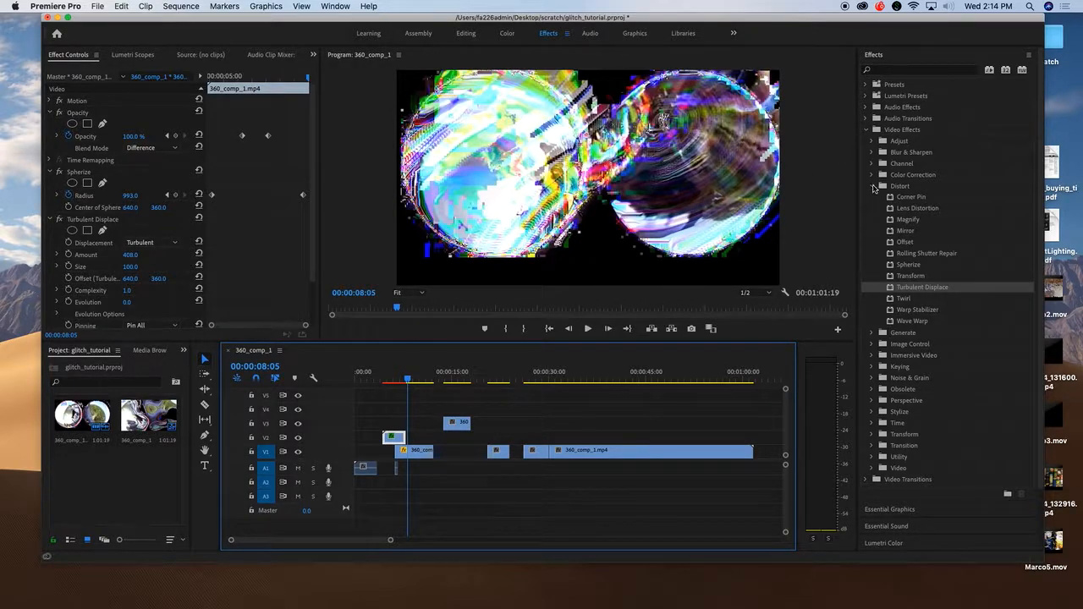
Move the playhead to 00:00:05:12 and apply the Tint color correction effect to the V2 clip
scroll(941, 328, down, 4)
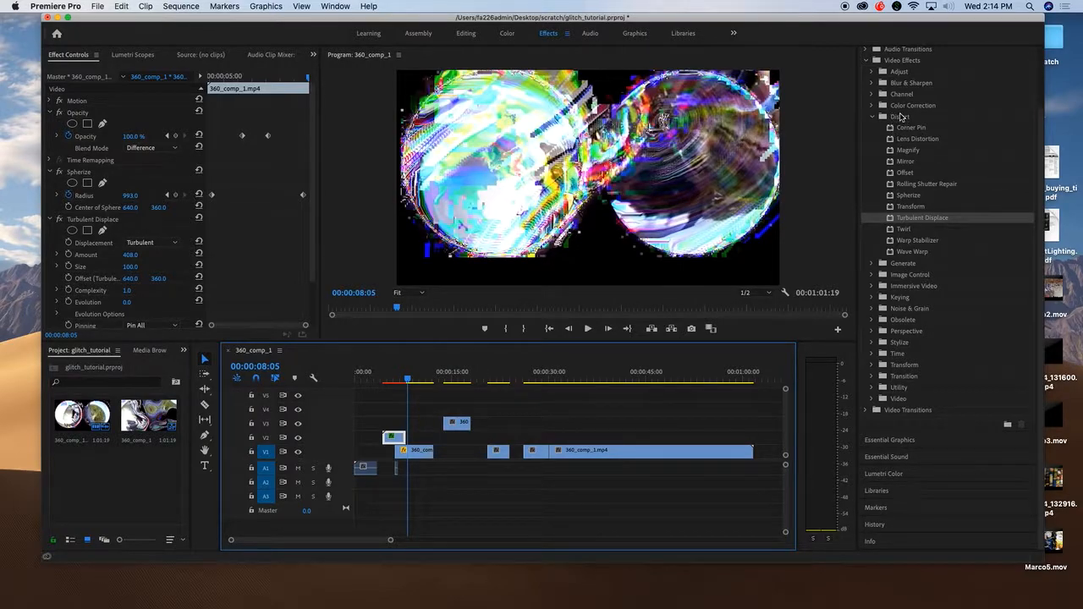
click(875, 106)
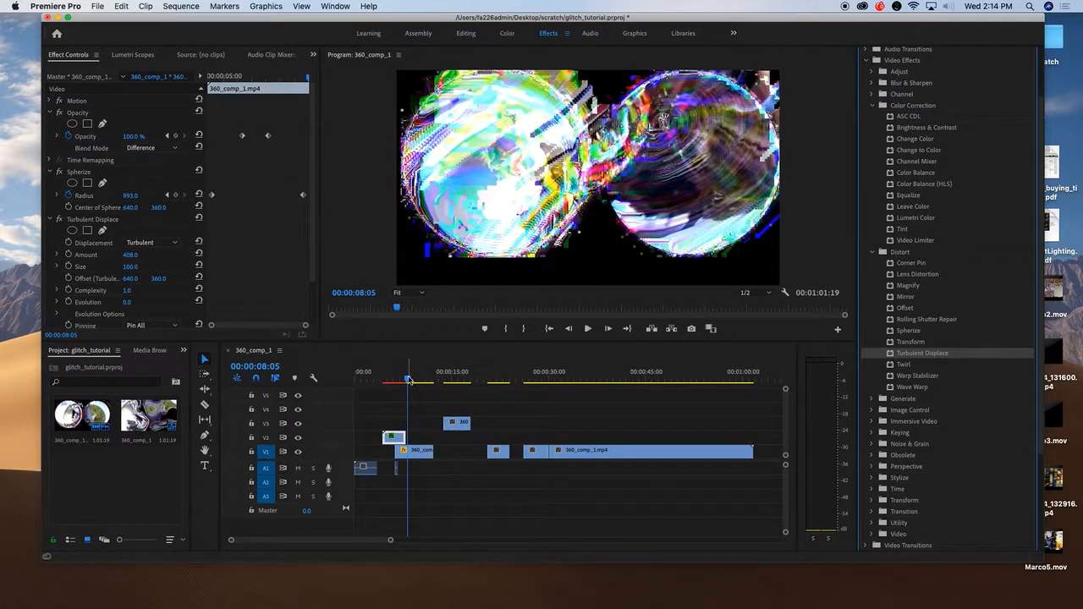
drag(408, 379, 389, 380)
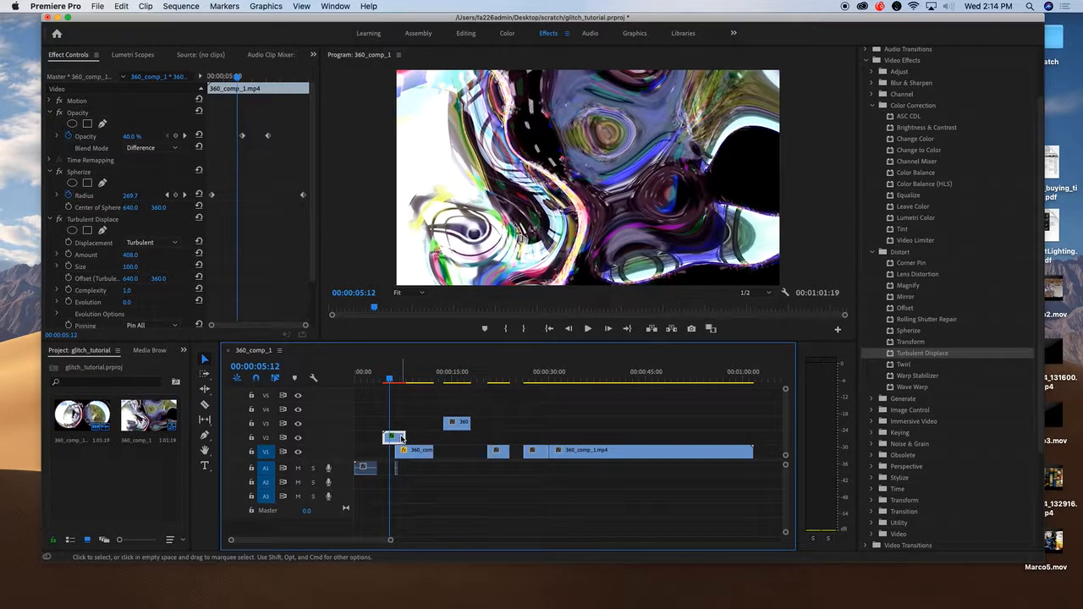
double_click(900, 228)
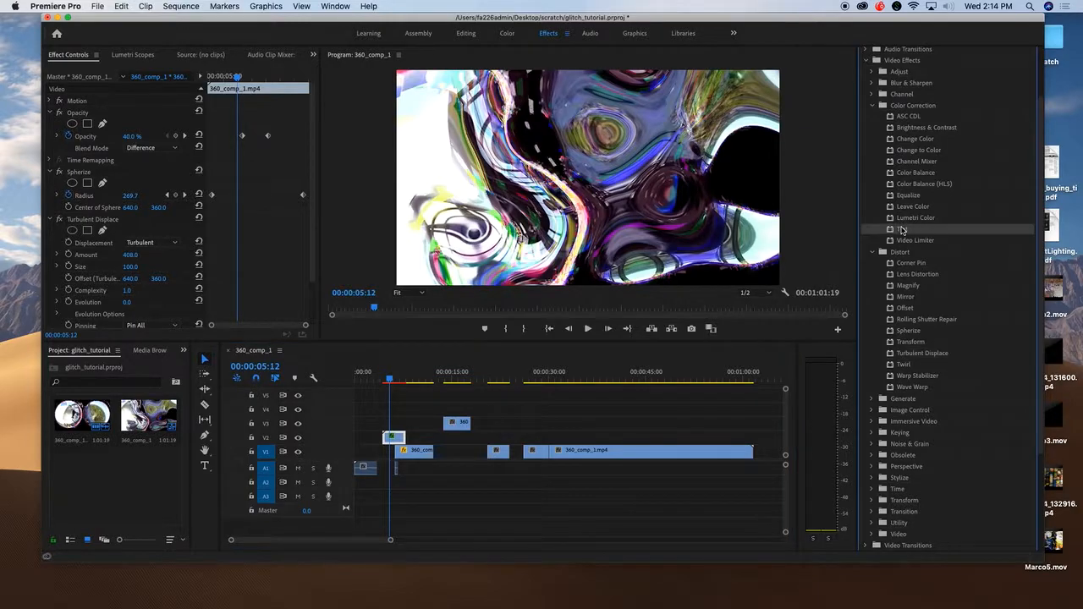
Set the Tint effect's Map Black To color on the V2 clip to a dark purple
scroll(99, 228, down, 5)
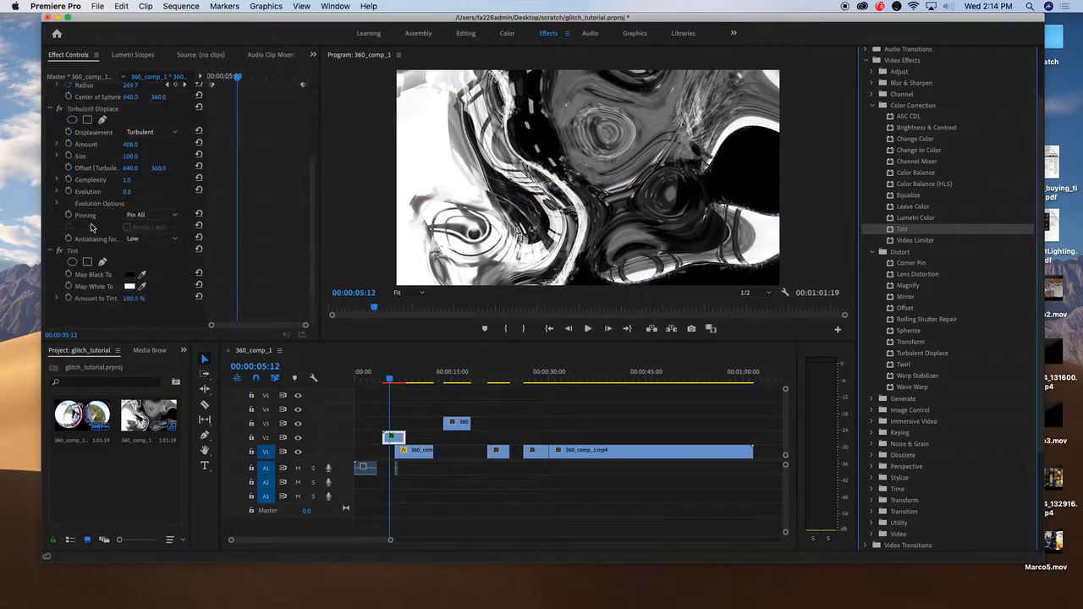
click(129, 275)
click(567, 257)
click(553, 226)
click(663, 142)
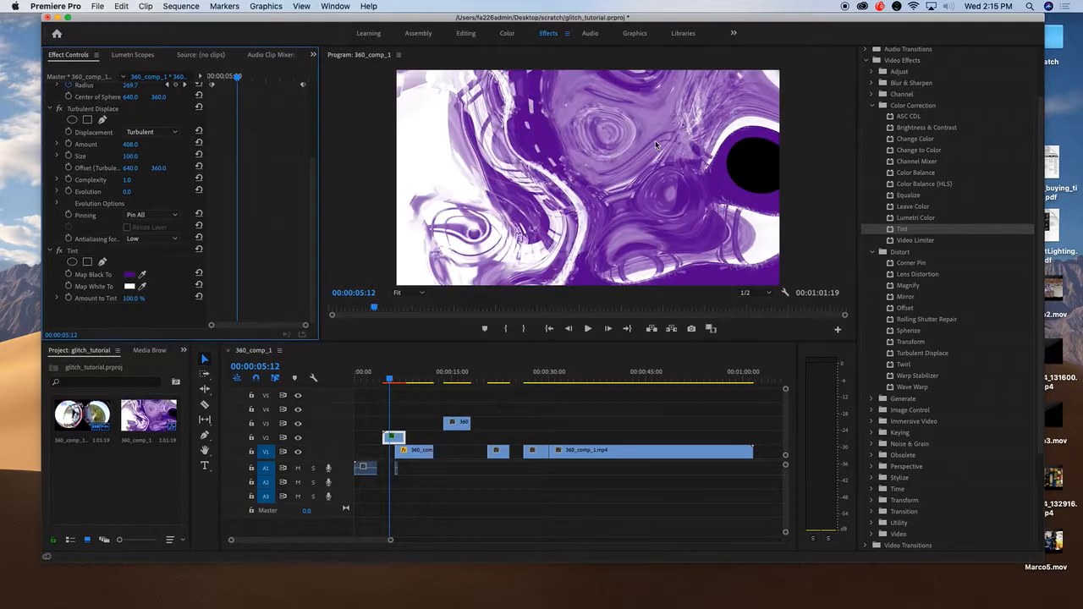
Set the Tint effect's Map White To color to the very dark purple 1A0033 and play back the clip
click(130, 286)
click(572, 247)
click(570, 261)
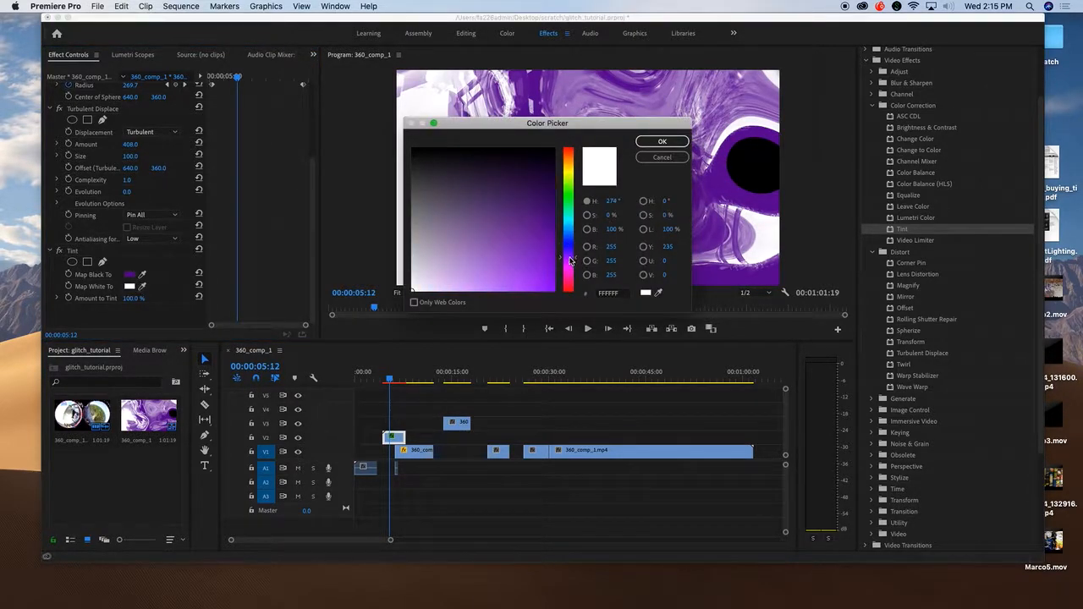
click(553, 175)
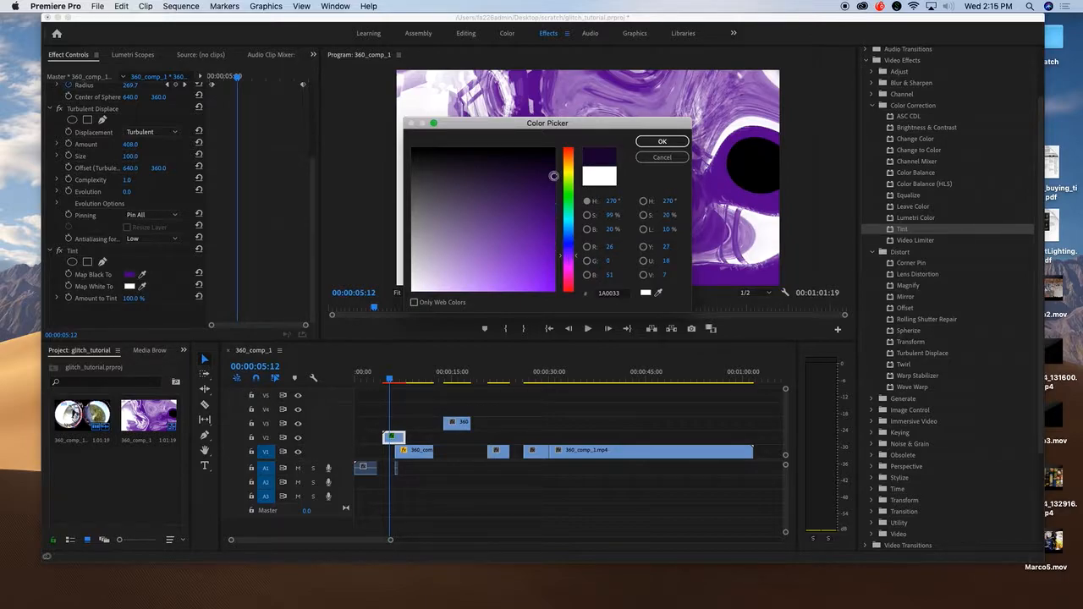
click(647, 141)
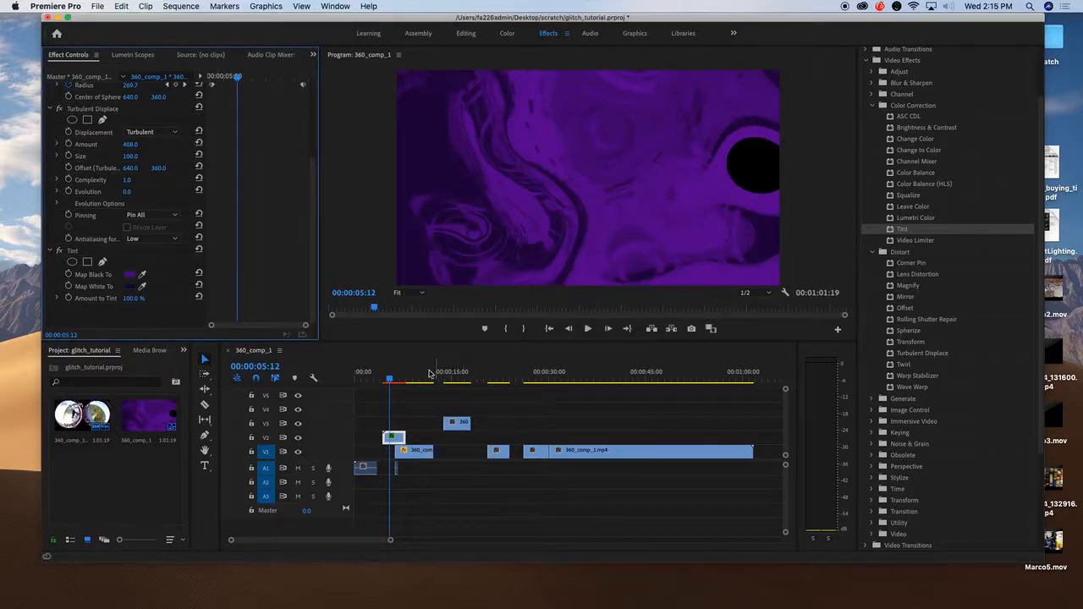
click(390, 381)
key(space)
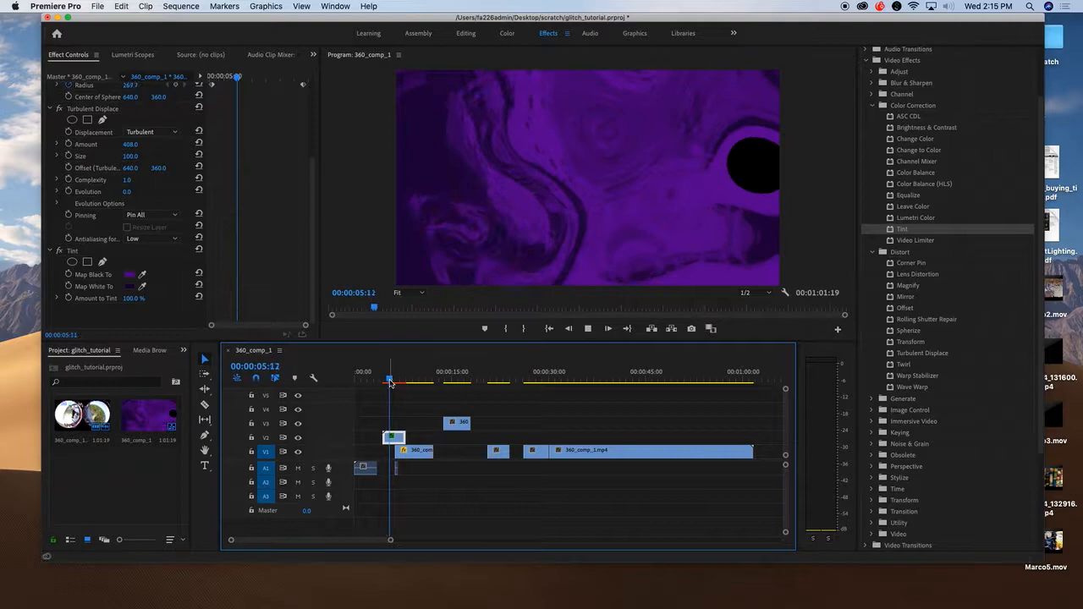
key(space)
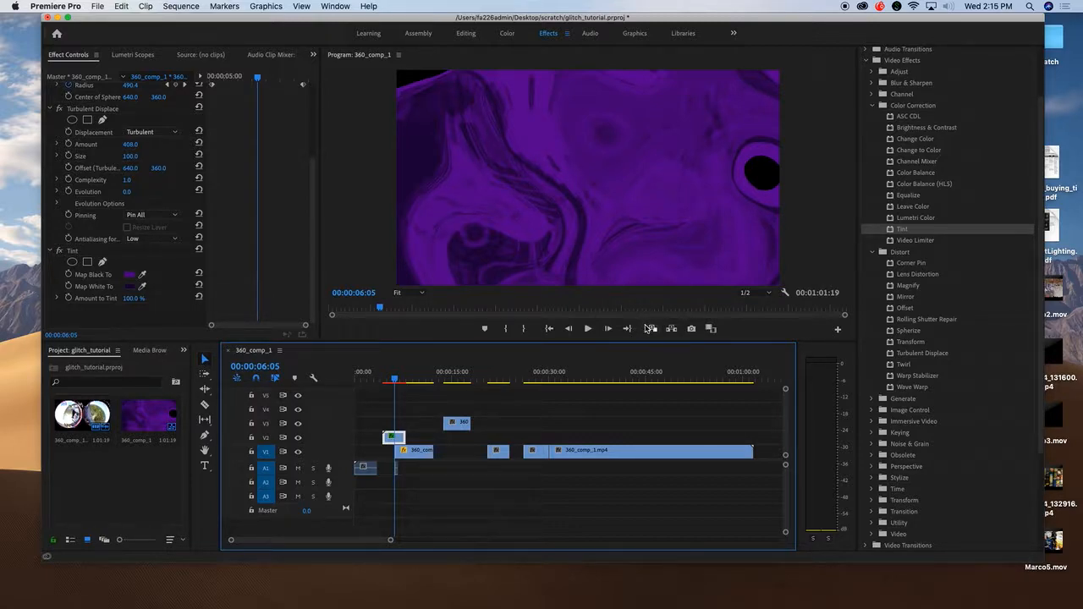
Collapse the Opacity, Spherize and Turbulent Displace settings of the V2 clip
scroll(97, 163, up, 5)
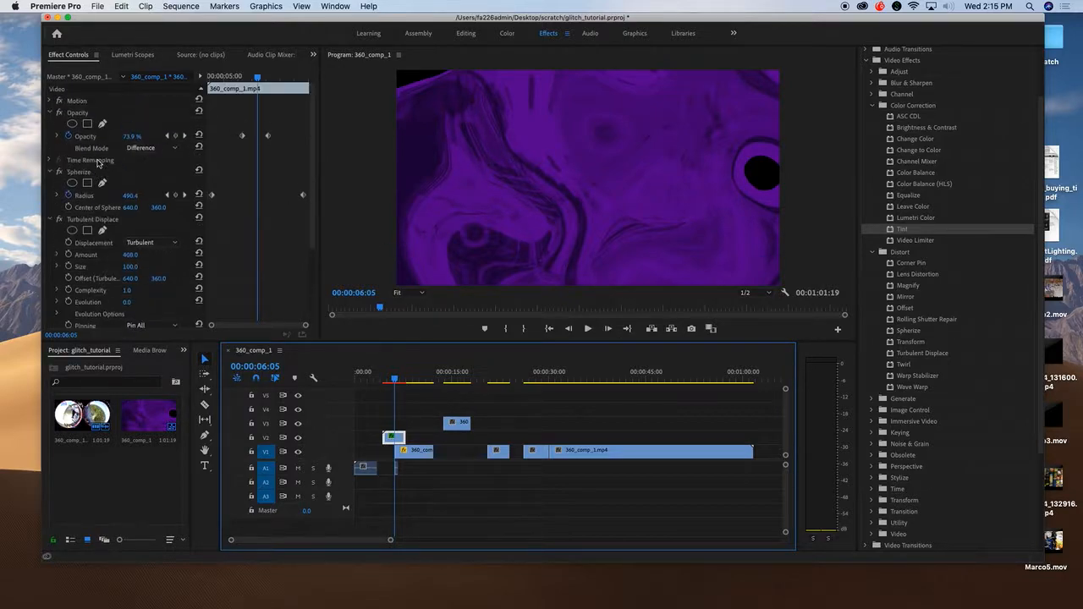
click(49, 112)
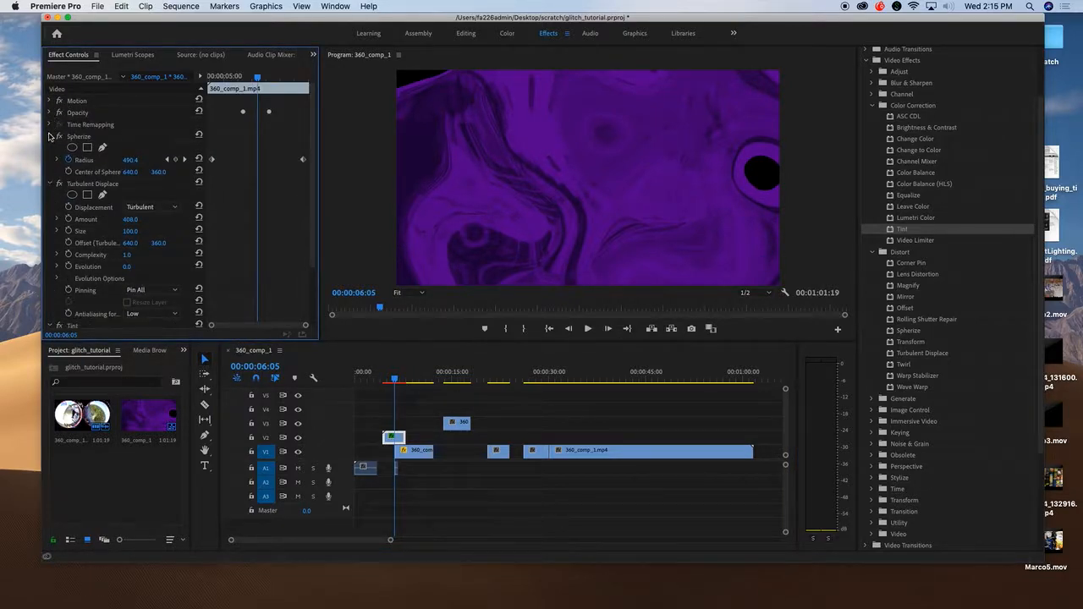
click(49, 137)
click(50, 148)
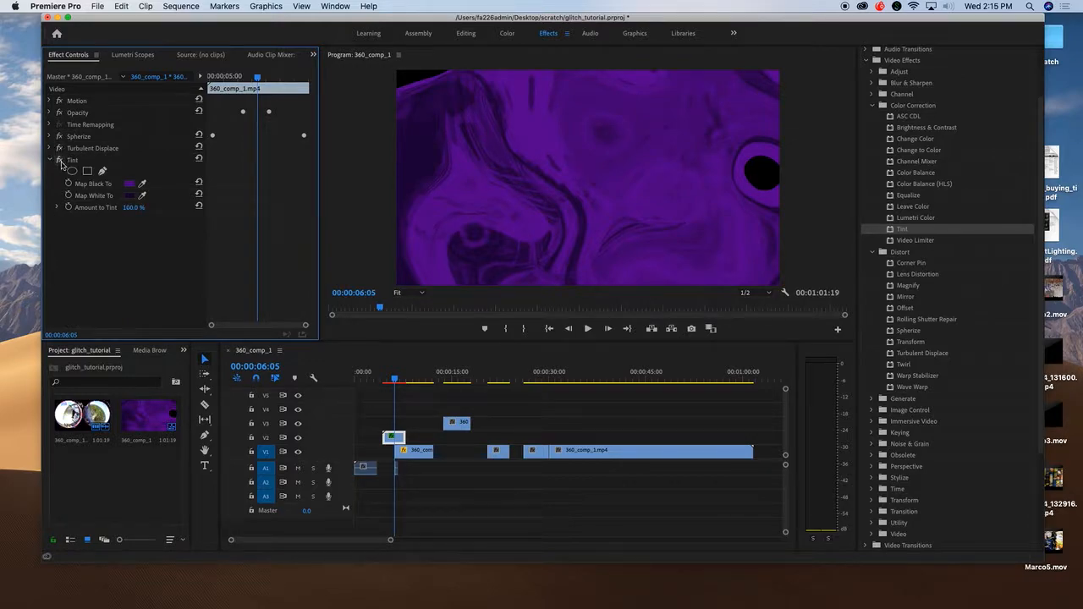
Switch Spherize, Turbulent Displace and Tint off and back on to compare their effect on the V2 clip
click(59, 136)
click(59, 148)
click(60, 160)
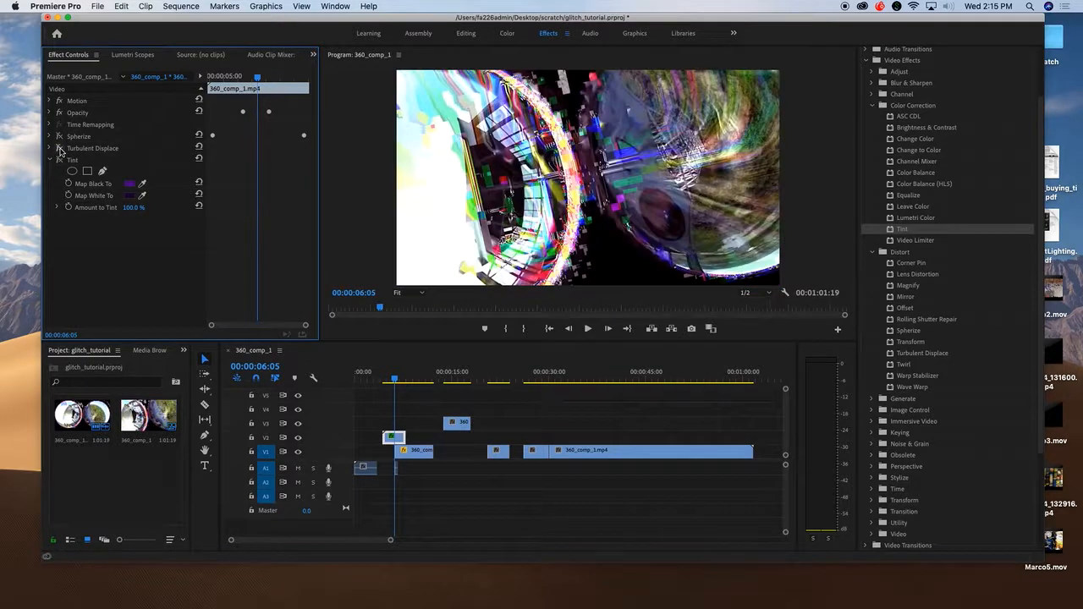
click(59, 160)
click(60, 148)
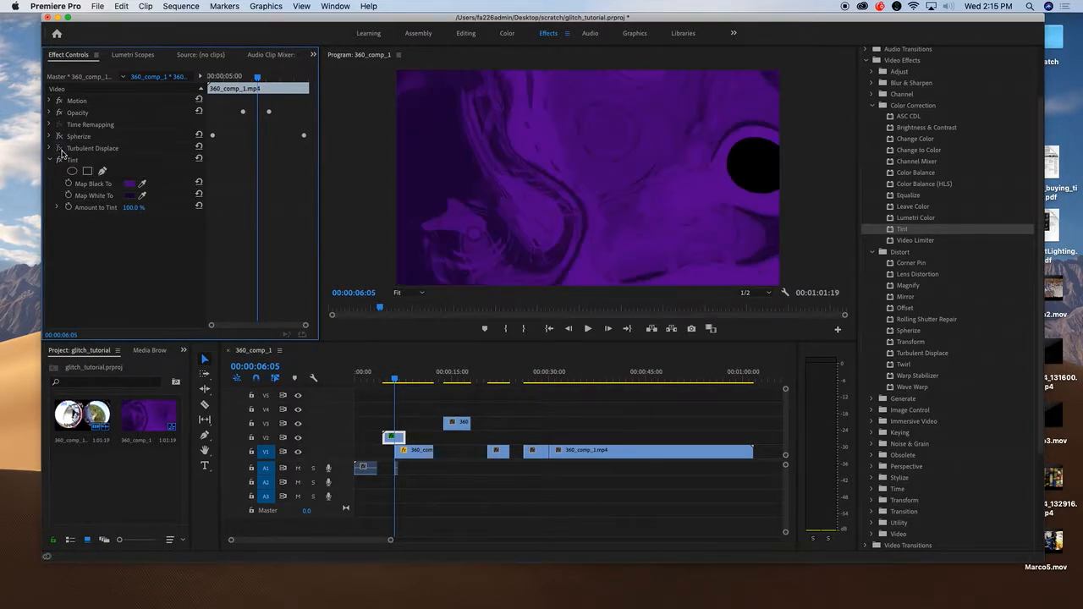
click(59, 136)
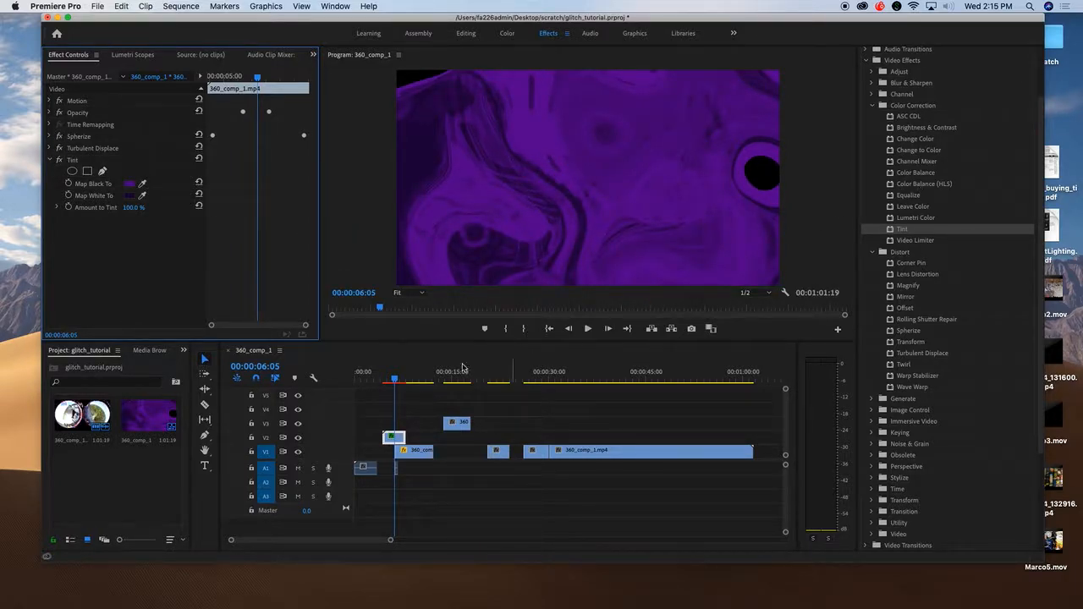
Disable Tint and apply Color Balance to the V2 clip with shadow red 100, green -100, blue 97, midtone green -99 and highlight red 100
click(60, 160)
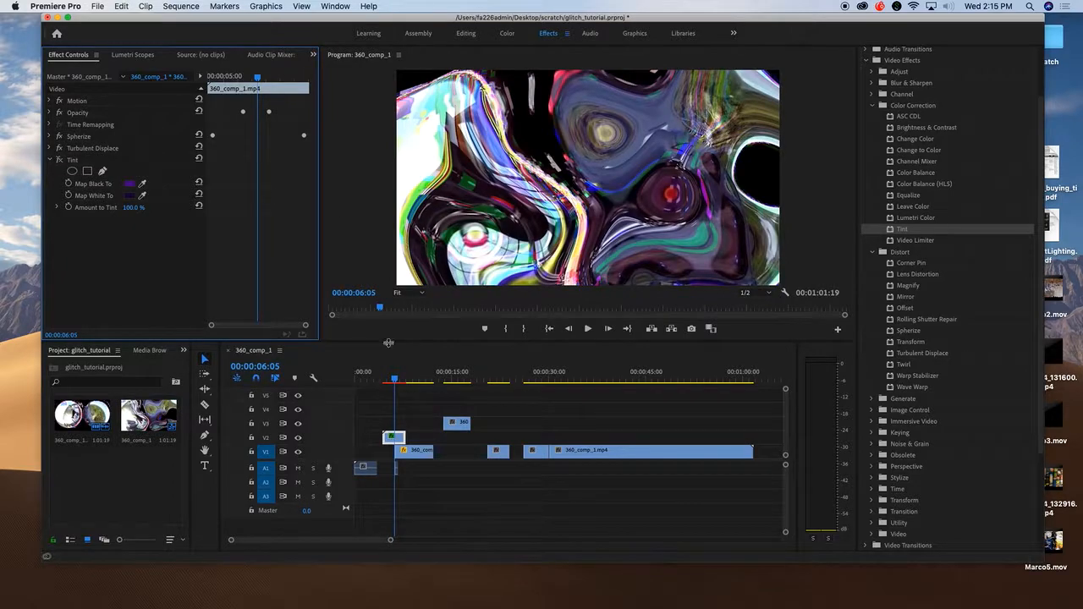
double_click(921, 175)
drag(128, 245, 59, 255)
drag(127, 267, 212, 267)
drag(127, 266, 59, 291)
drag(129, 314, 211, 314)
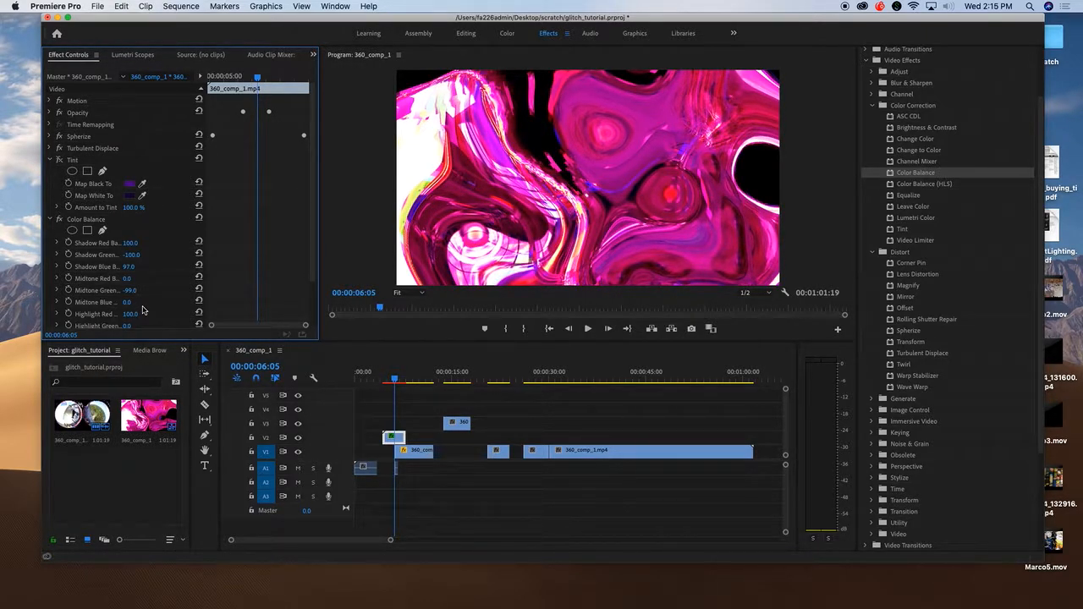
Collapse the Color Balance settings, turn Tint back on, and disable Color Balance on the V2 clip
click(49, 219)
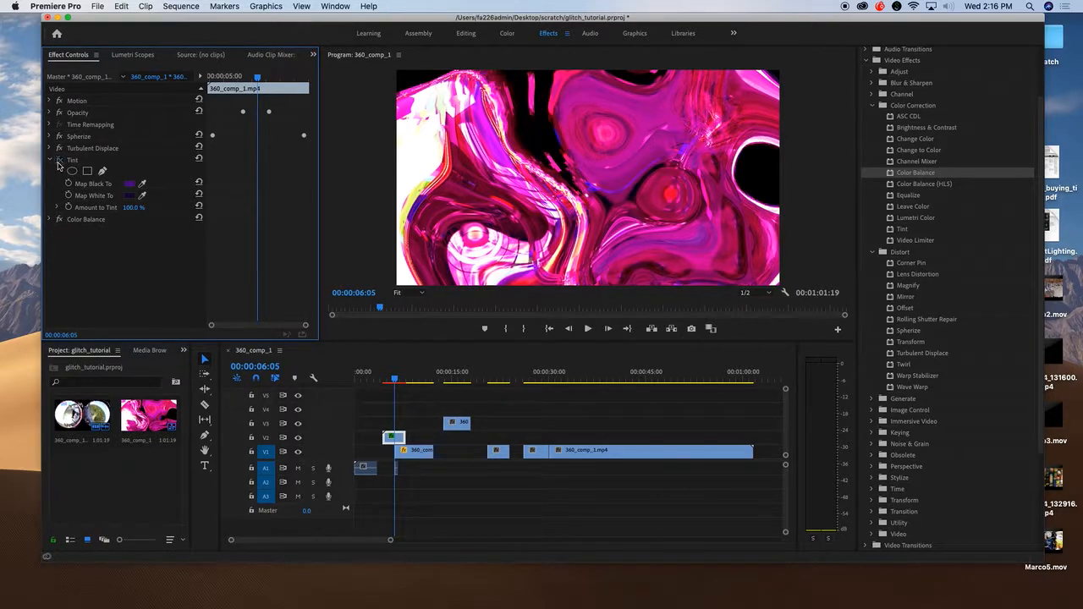
click(59, 160)
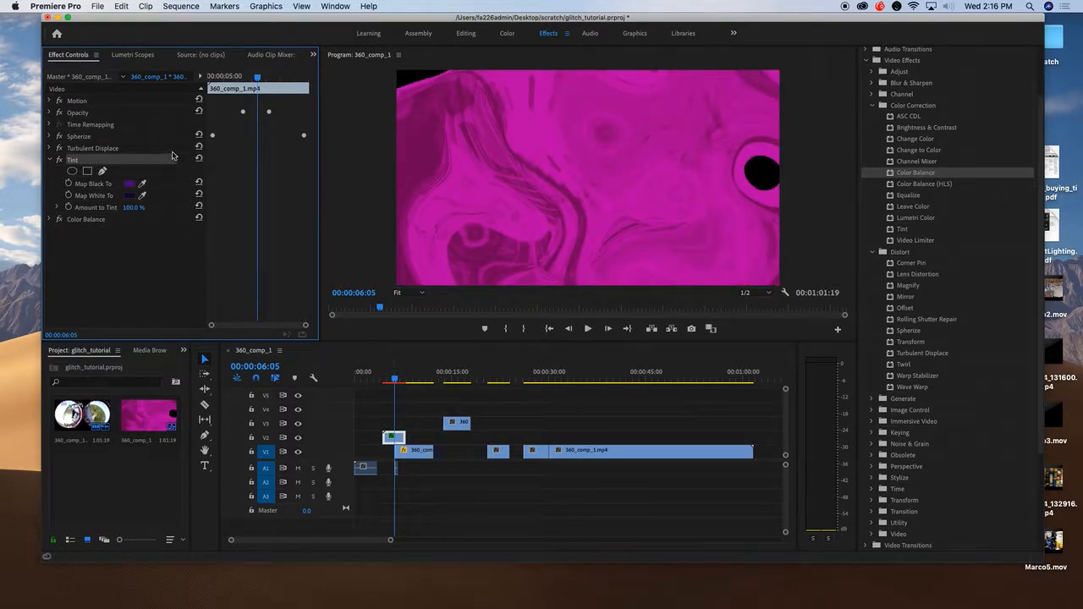
click(59, 219)
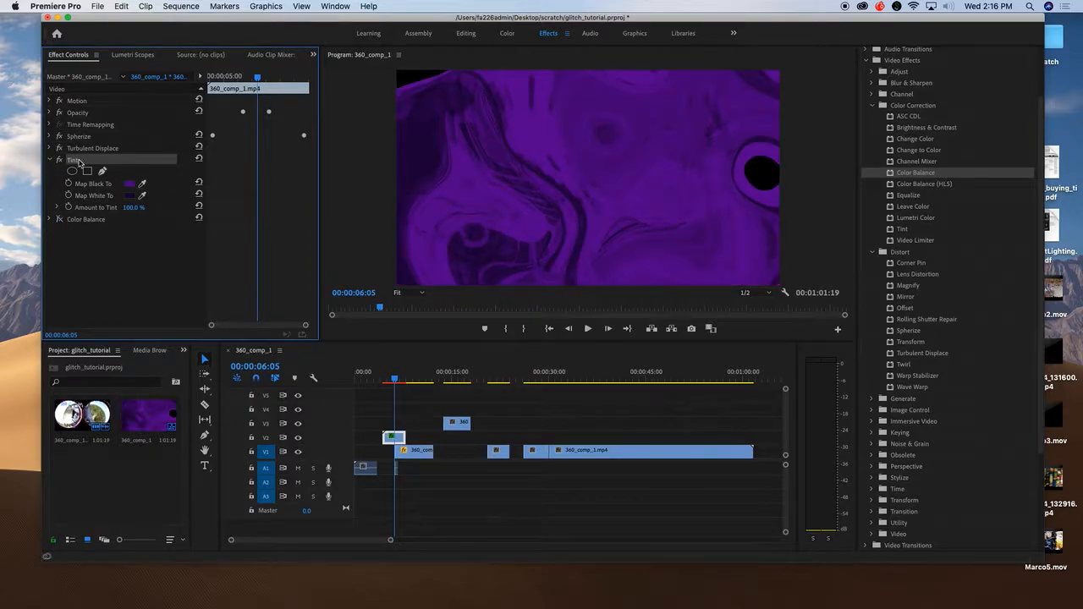
Copy the Tint effect from the V2 clip, paste it onto the V3 clip, and play back the tinted section
right_click(79, 161)
click(101, 227)
click(463, 382)
drag(464, 382, 465, 381)
click(455, 423)
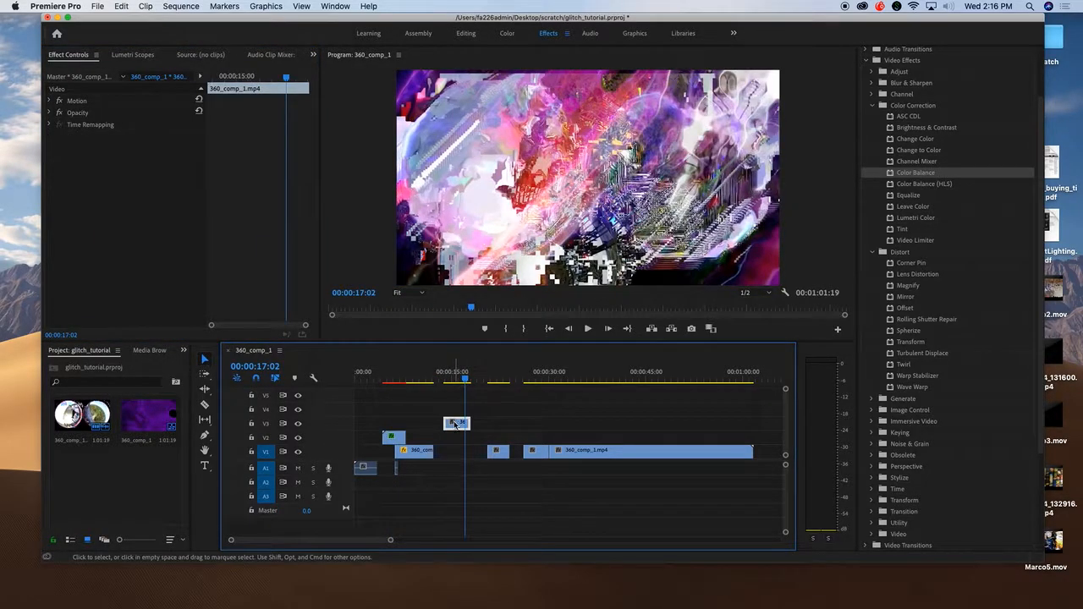
right_click(456, 422)
click(360, 349)
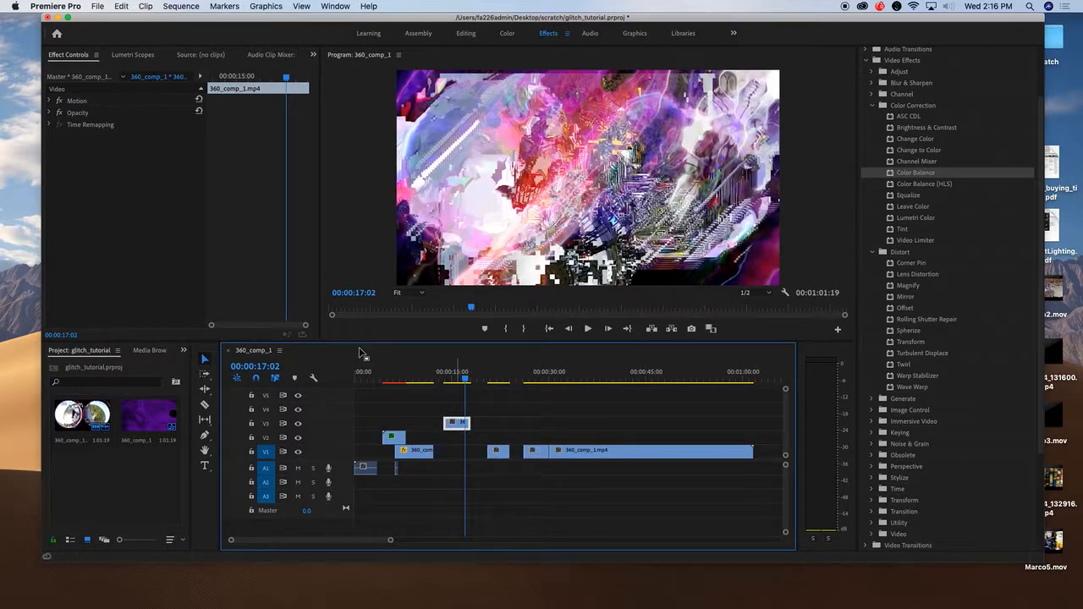
key(ctrl+v)
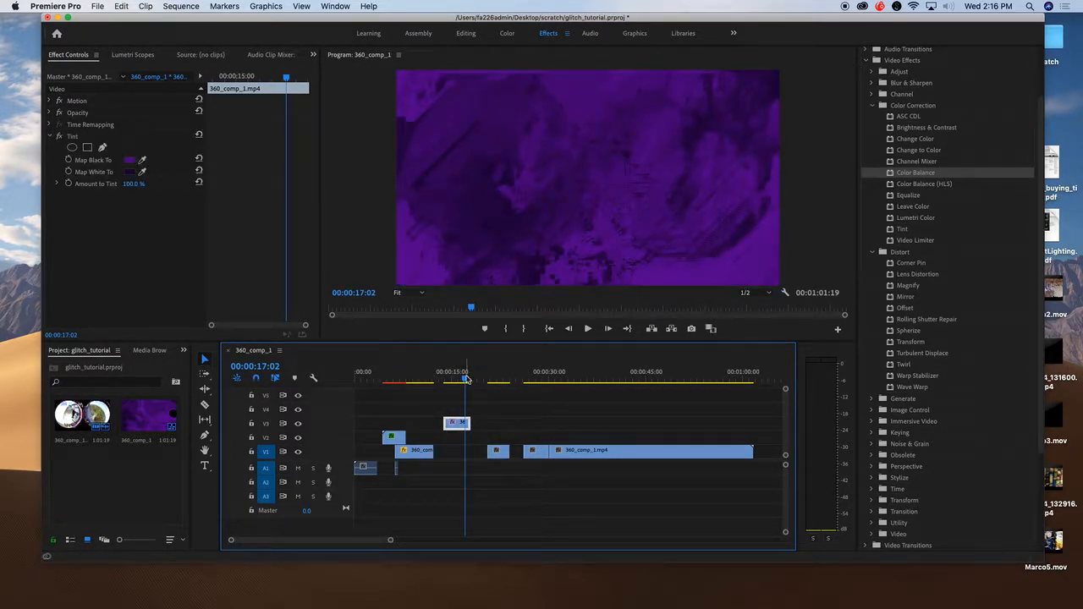
drag(465, 379, 452, 380)
key(space)
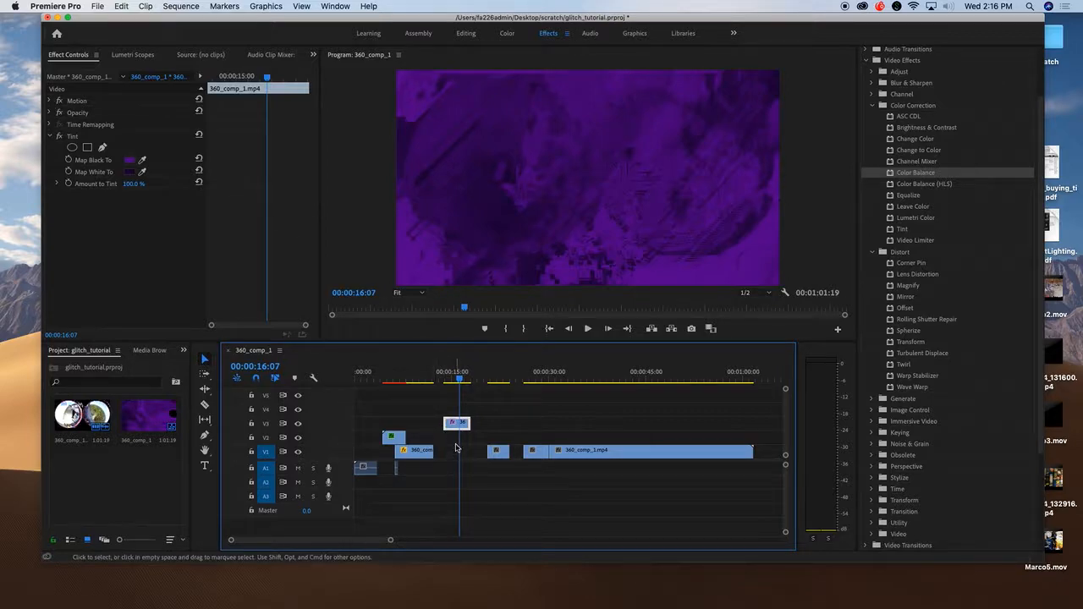
click(49, 101)
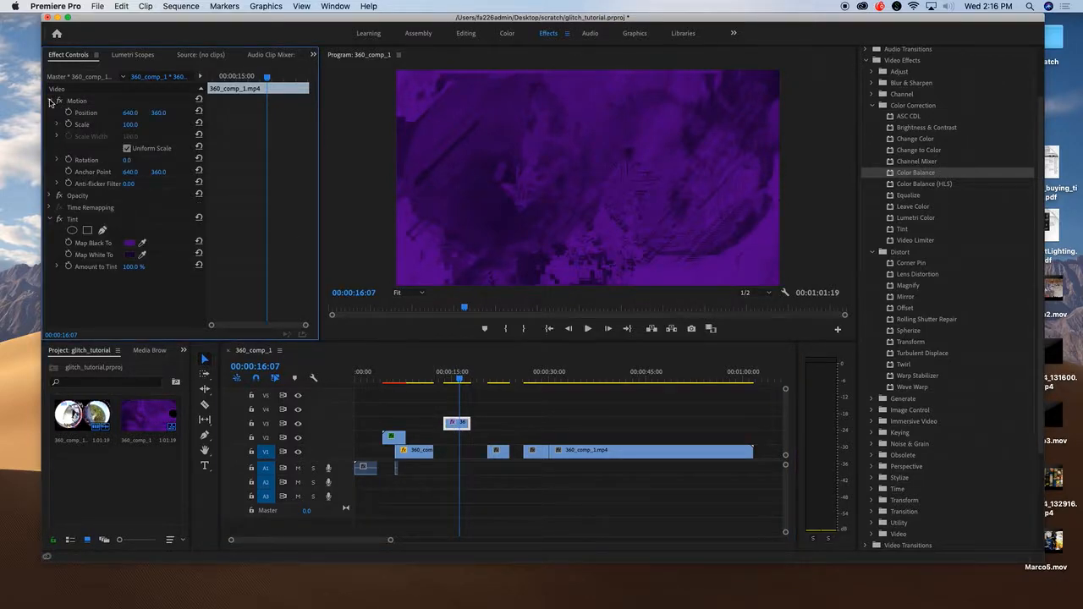
click(49, 220)
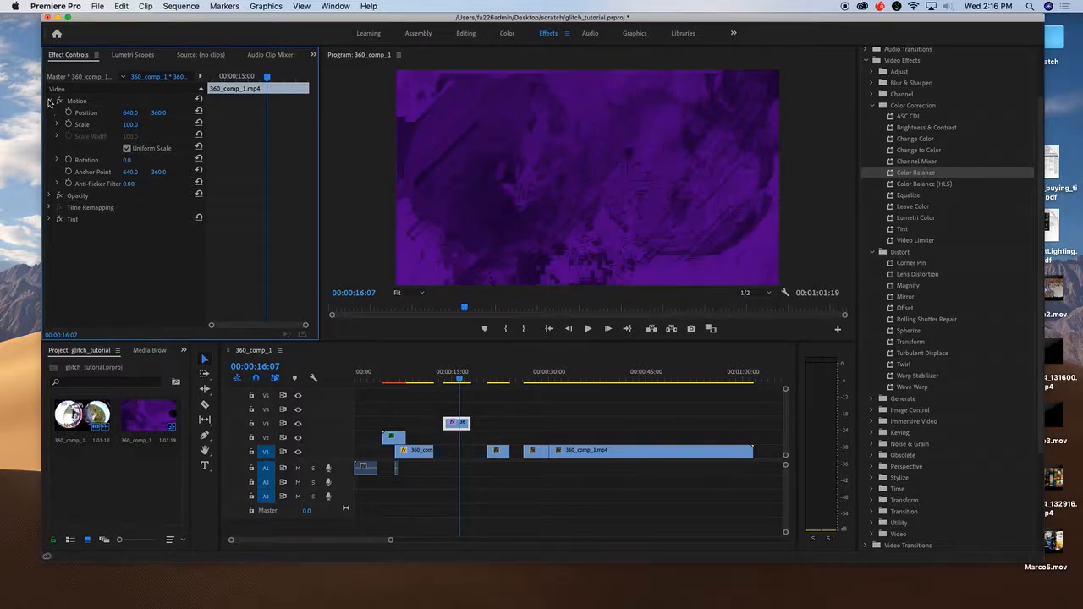
click(49, 101)
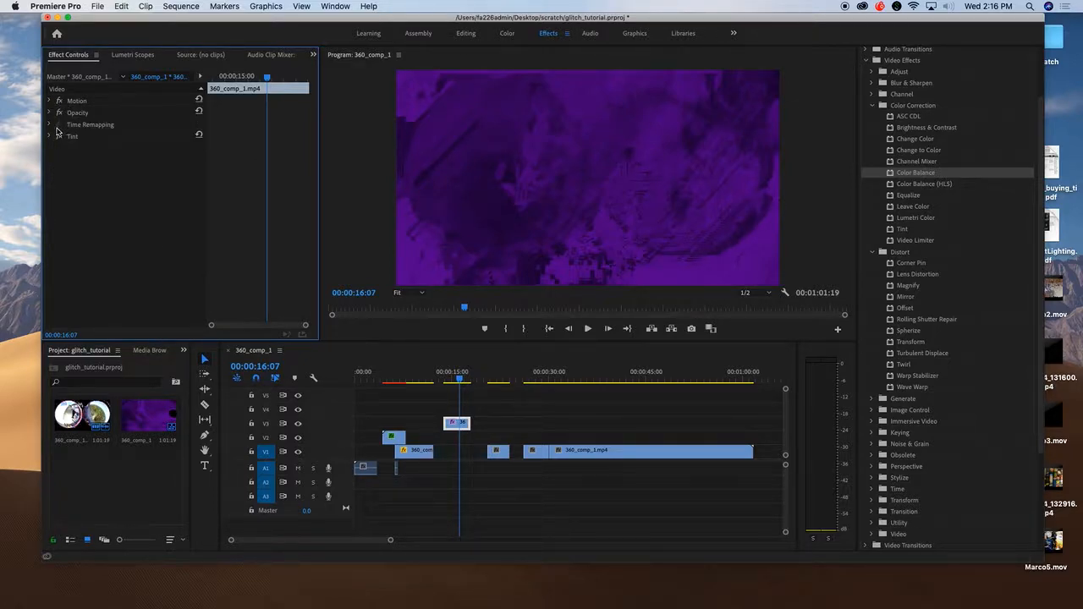
click(49, 101)
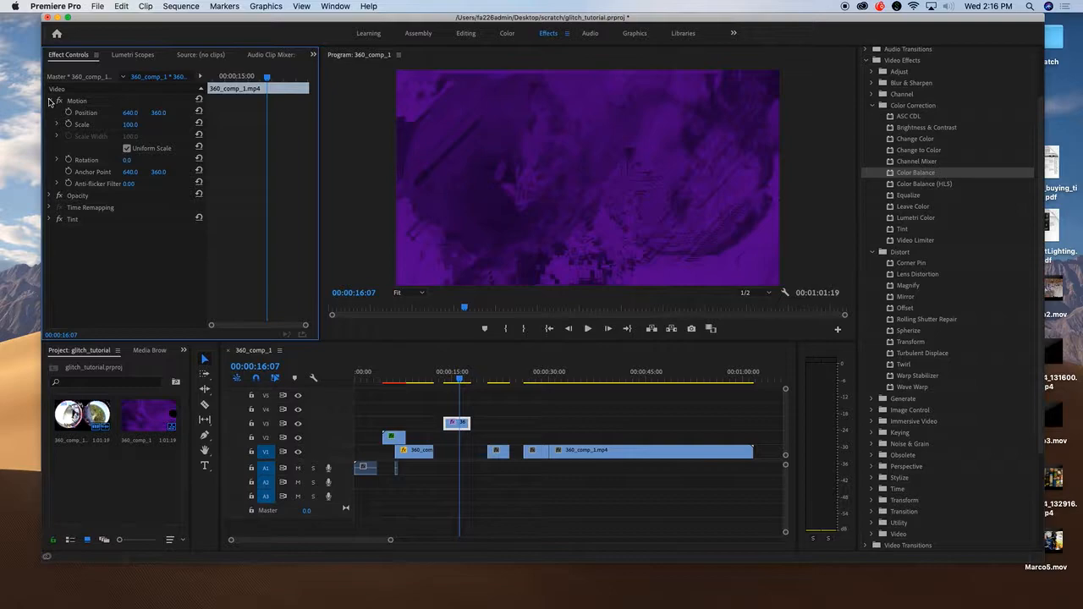
click(49, 101)
Add an elliptical opacity mask to the V3 clip and move the clip above the short V1 clip around 00:00:22:14
click(49, 113)
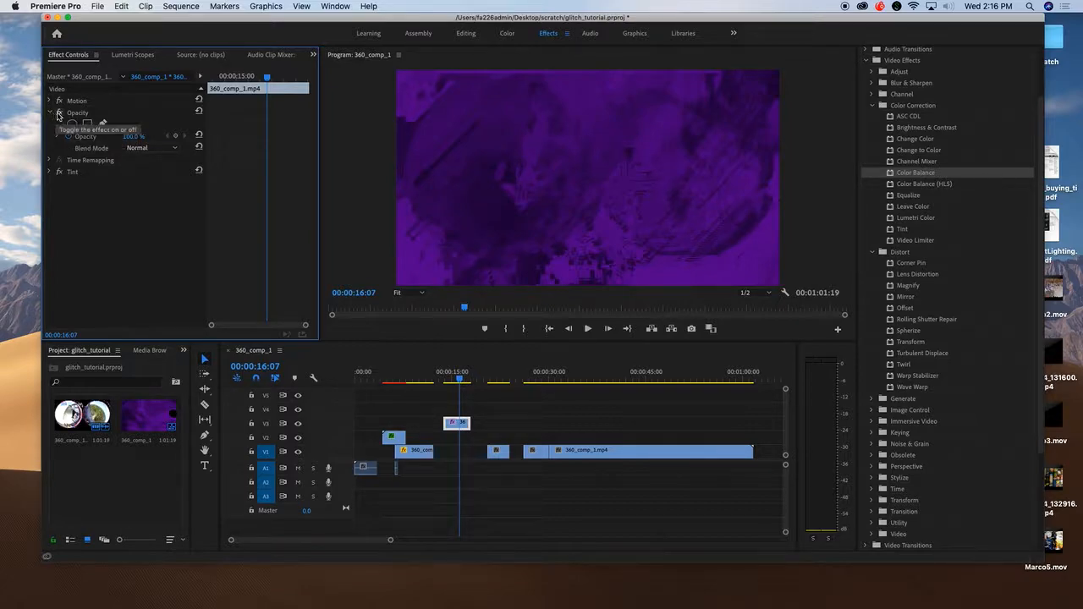
click(72, 125)
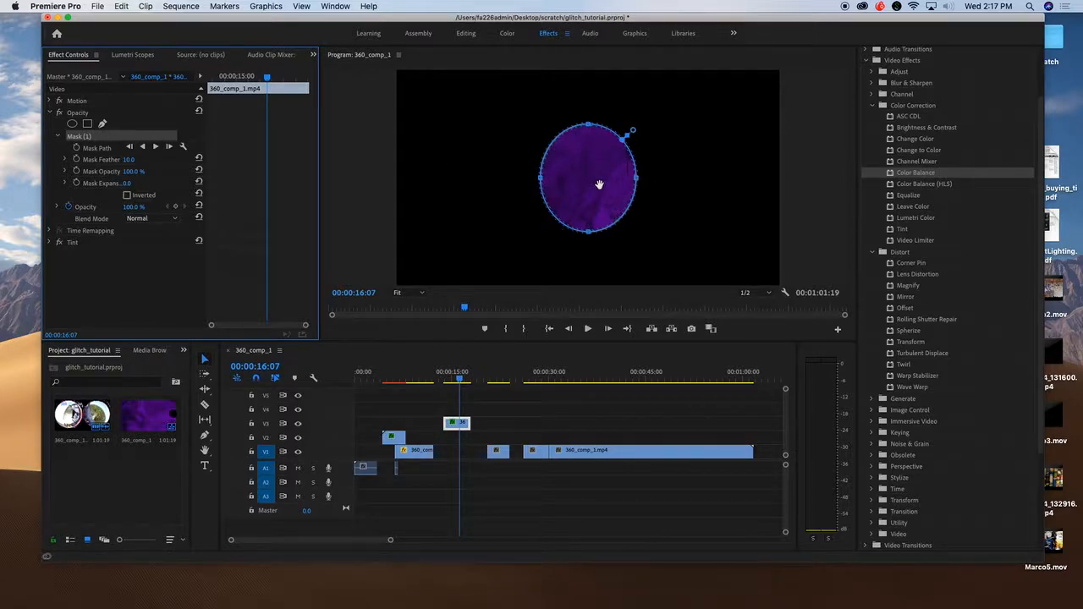
drag(457, 422, 500, 422)
drag(459, 380, 500, 381)
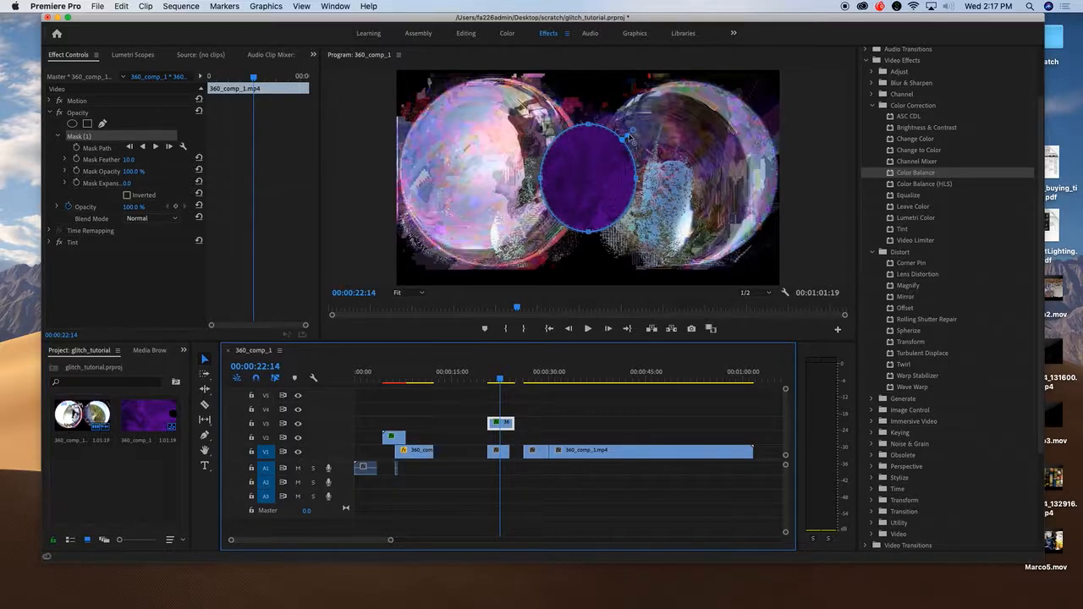
Stretch the elliptical mask outward on all four sides to cover most of the frame, and play back the masked overlap
drag(588, 124, 580, 93)
drag(544, 169, 466, 173)
drag(634, 165, 708, 162)
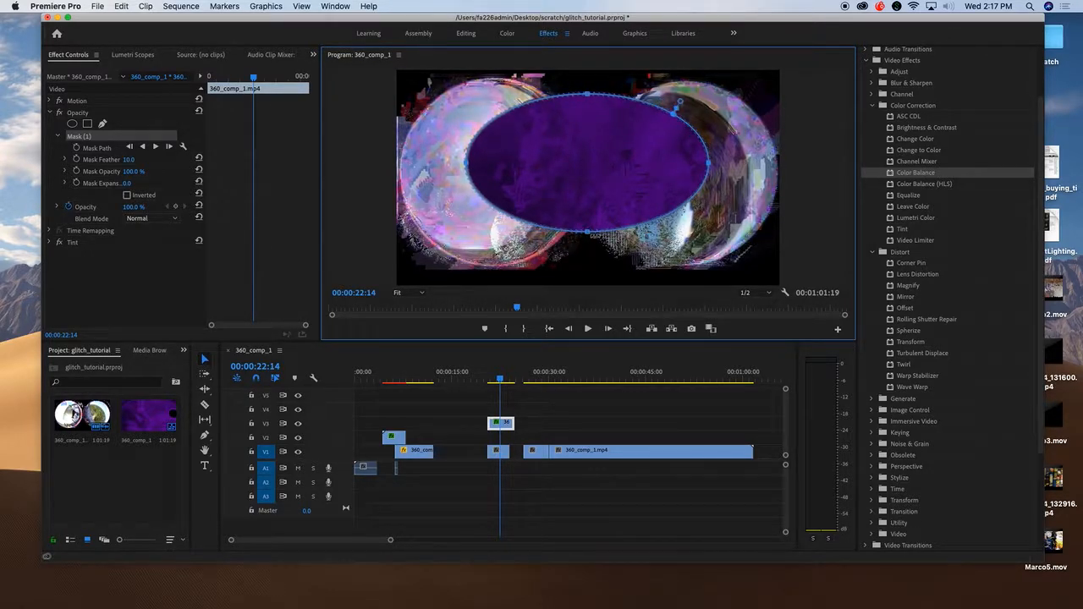
drag(587, 234, 586, 267)
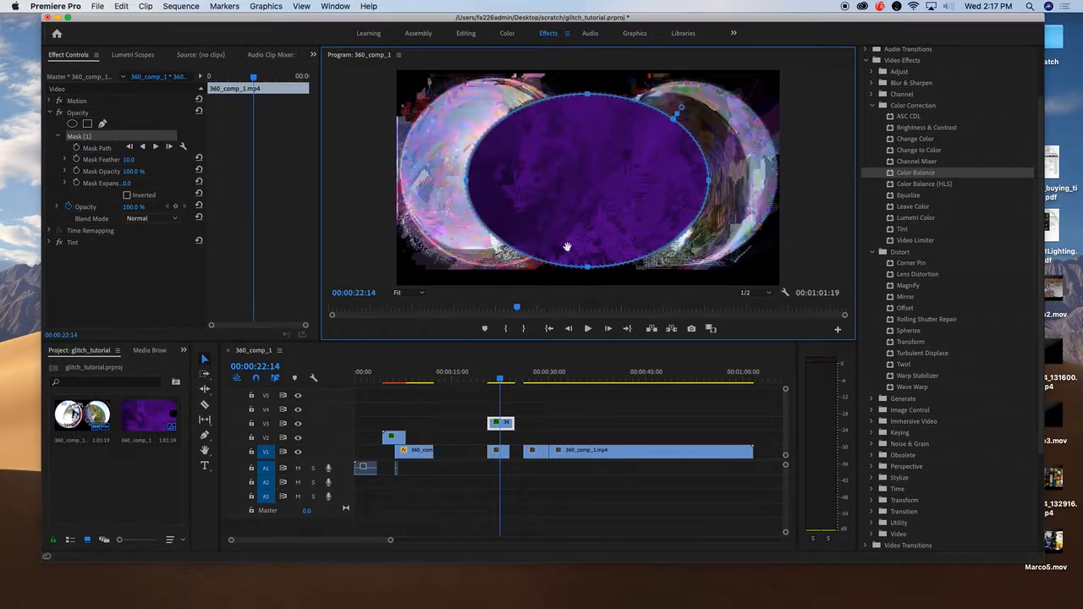
click(532, 481)
drag(501, 380, 494, 379)
key(space)
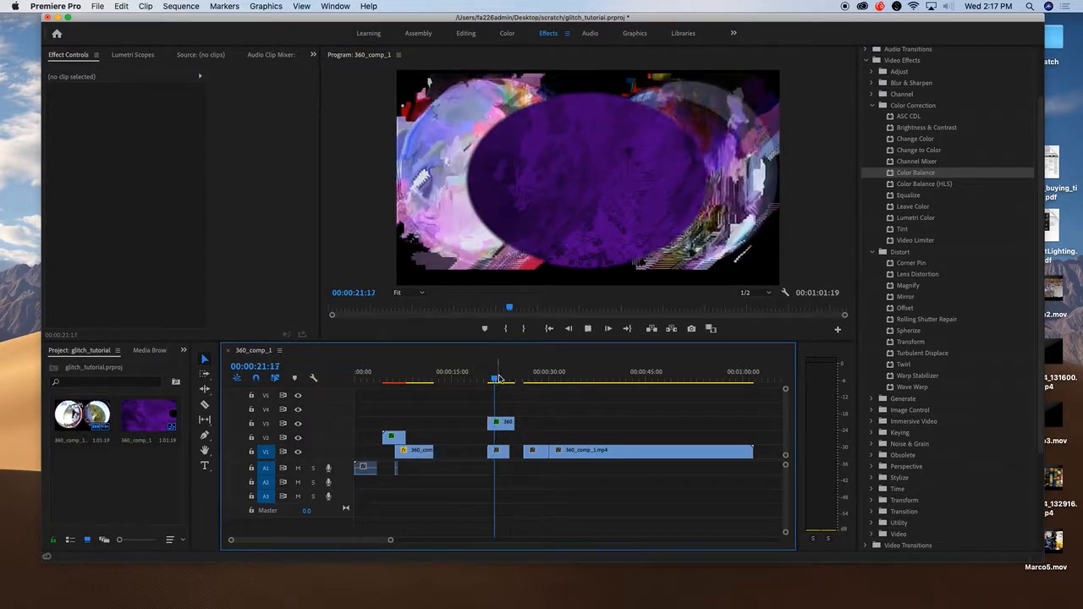
key(space)
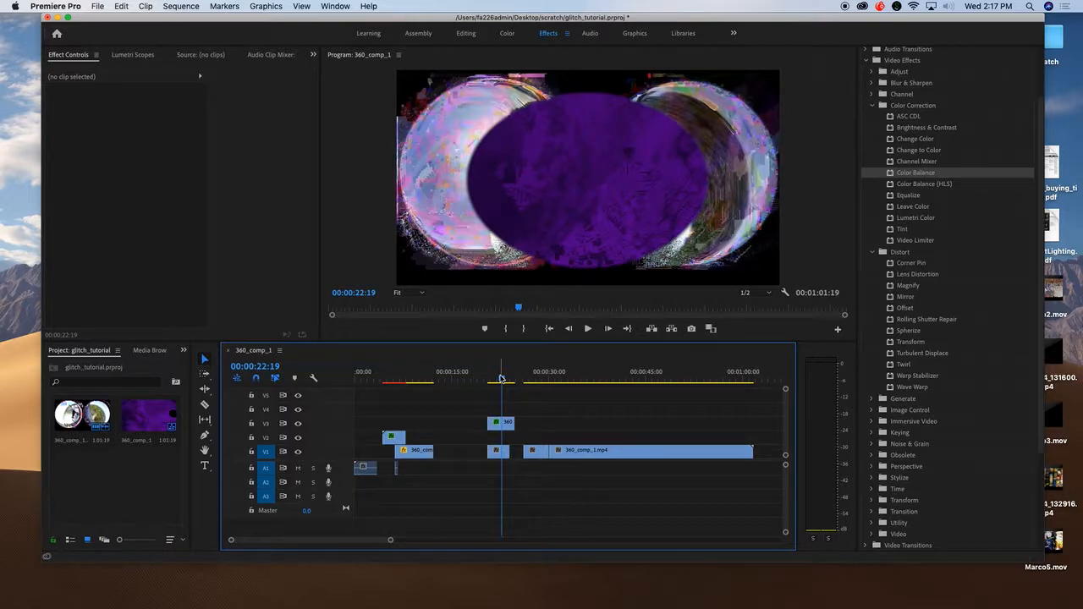
Undo the opacity mask edits and the move of the V3 clip
key(super+z)
key(super+z)
key(super+z)
key(super+z)
key(super+z)
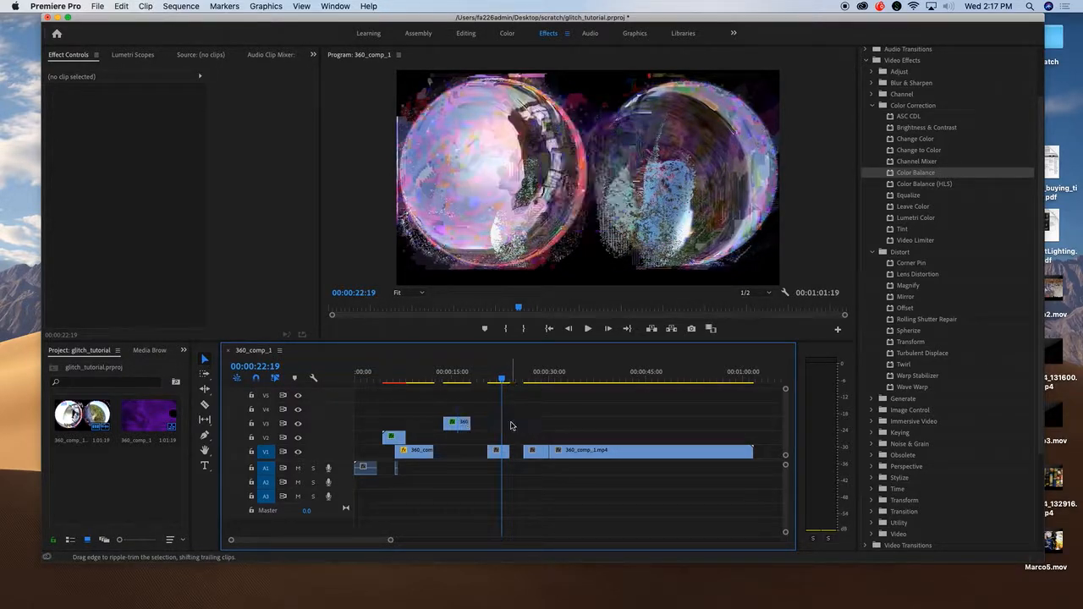
Move the V3 clip above the short V1 clip again and set the playhead to 00:00:22:08
drag(460, 423, 503, 428)
drag(501, 377, 485, 367)
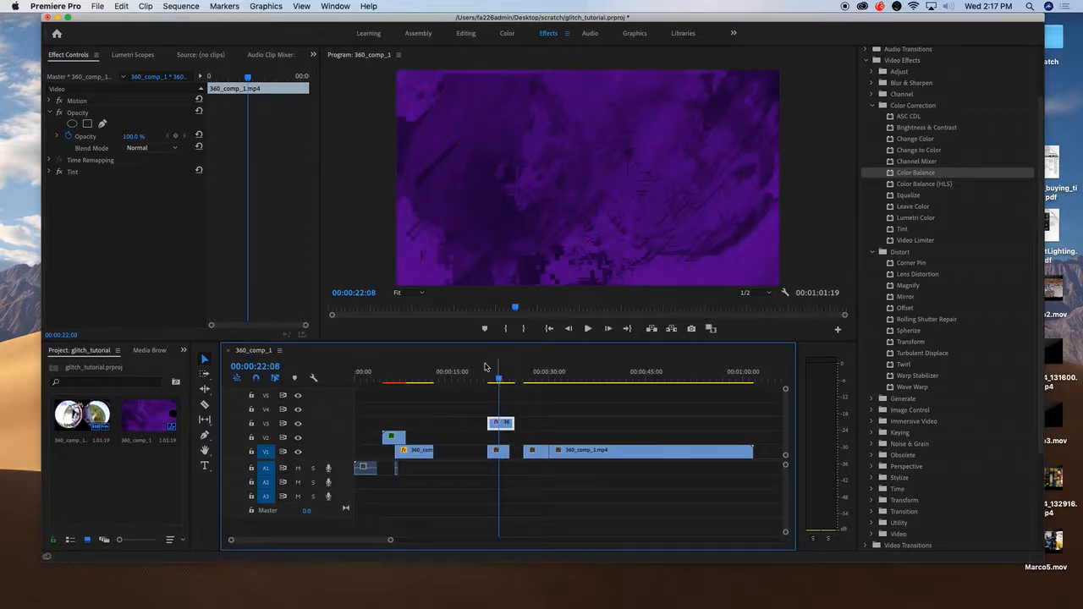
Add a rectangular opacity mask to the V3 clip and set its mask feather to 110
click(88, 124)
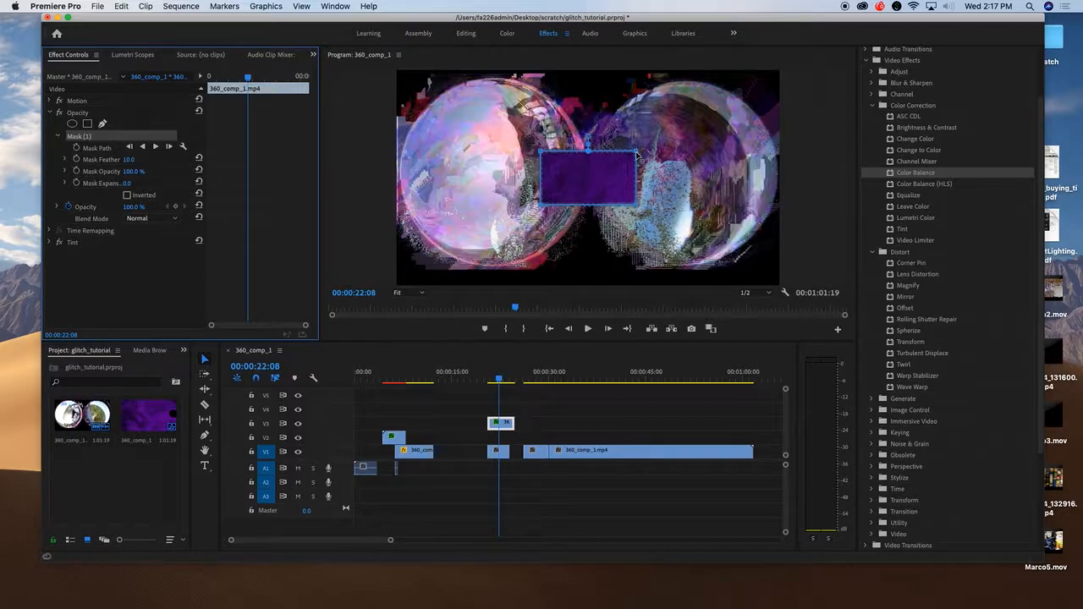
drag(127, 159, 199, 159)
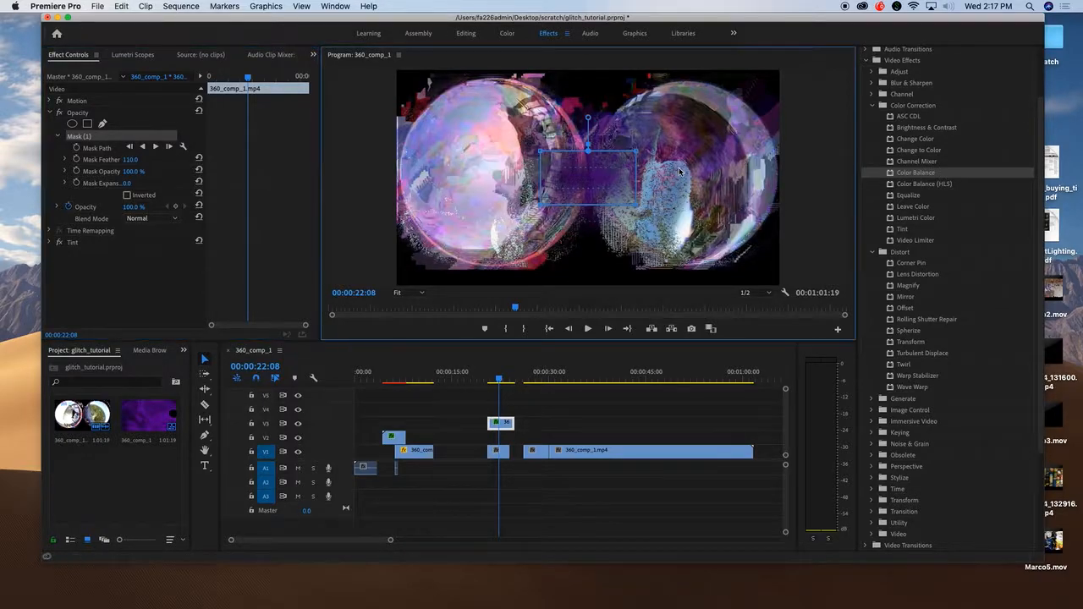
click(561, 477)
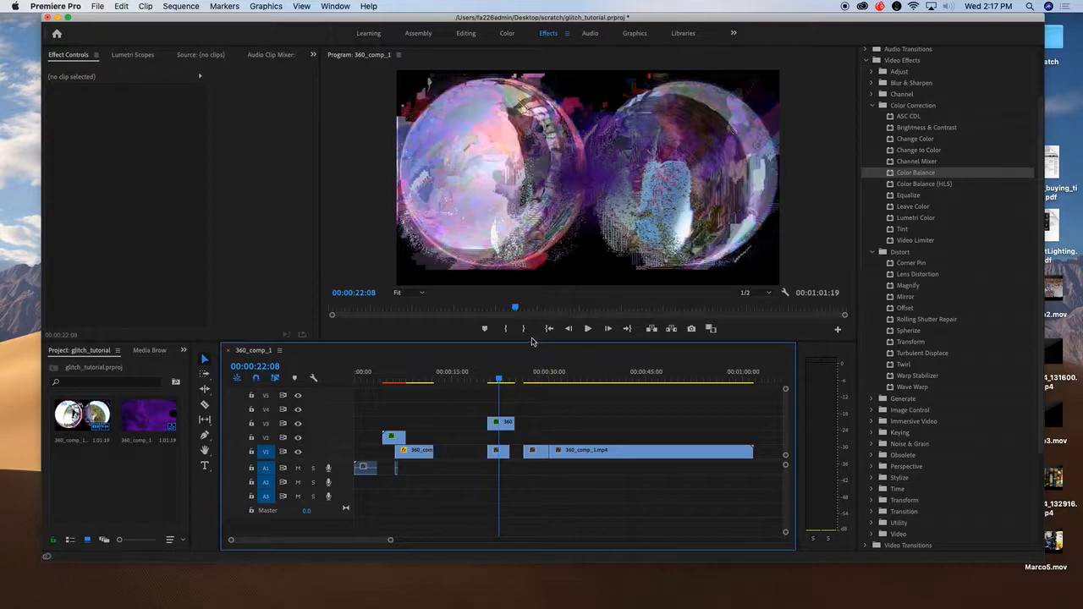
Enlarge the preview and draw a closed, curved free-form opacity mask across both spheres on the V3 clip
drag(532, 341, 533, 369)
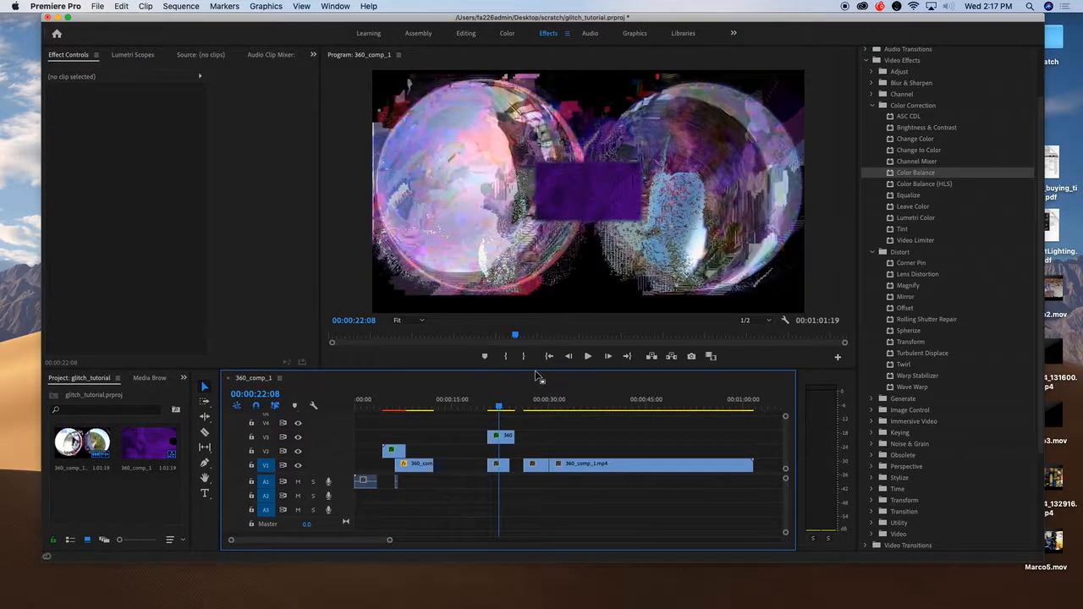
click(502, 437)
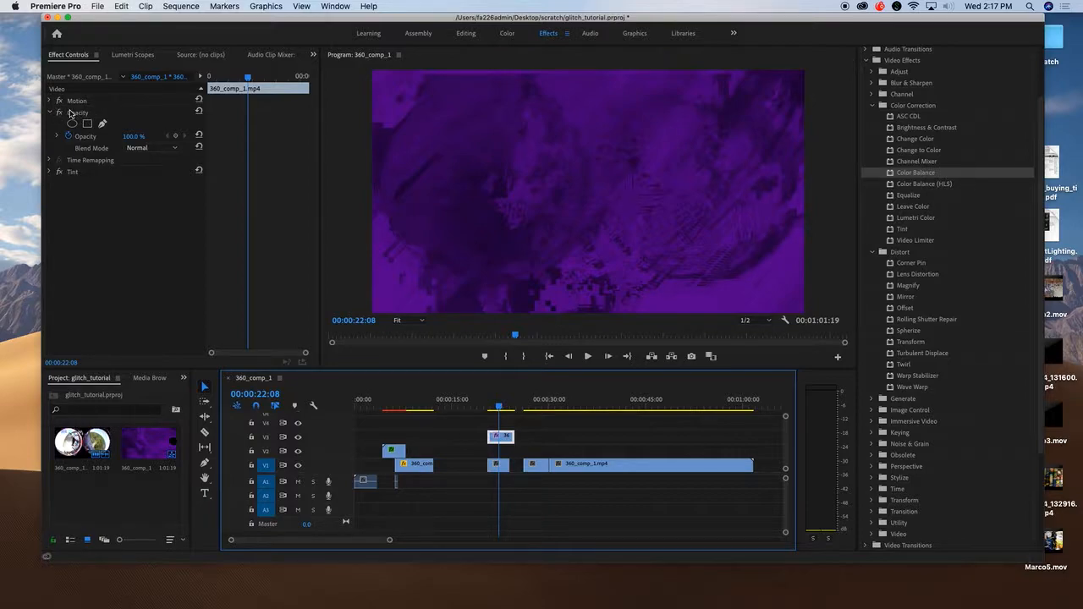
click(102, 123)
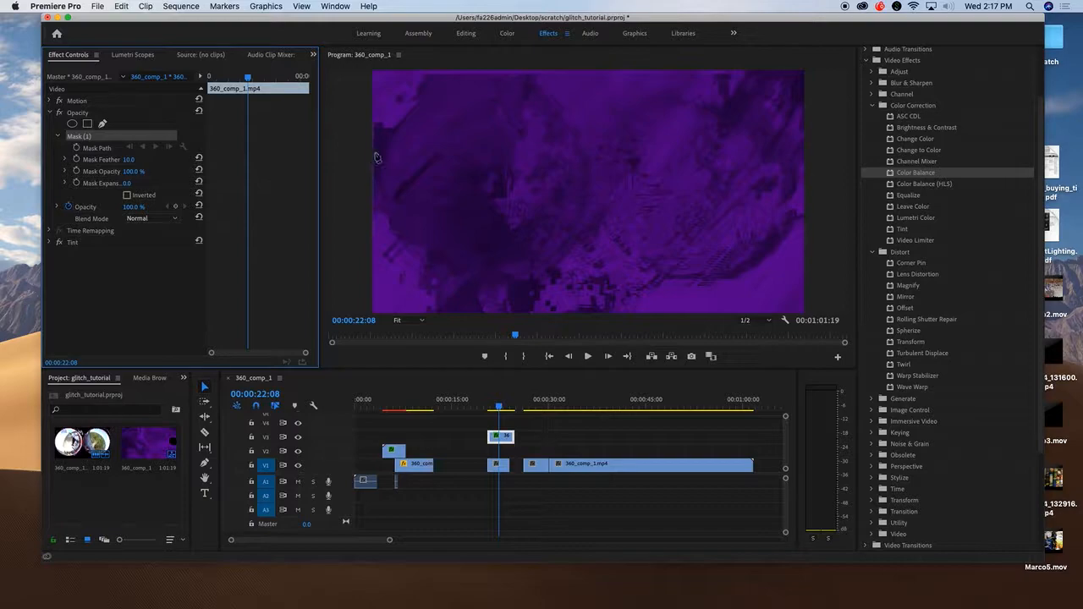
click(405, 146)
click(429, 141)
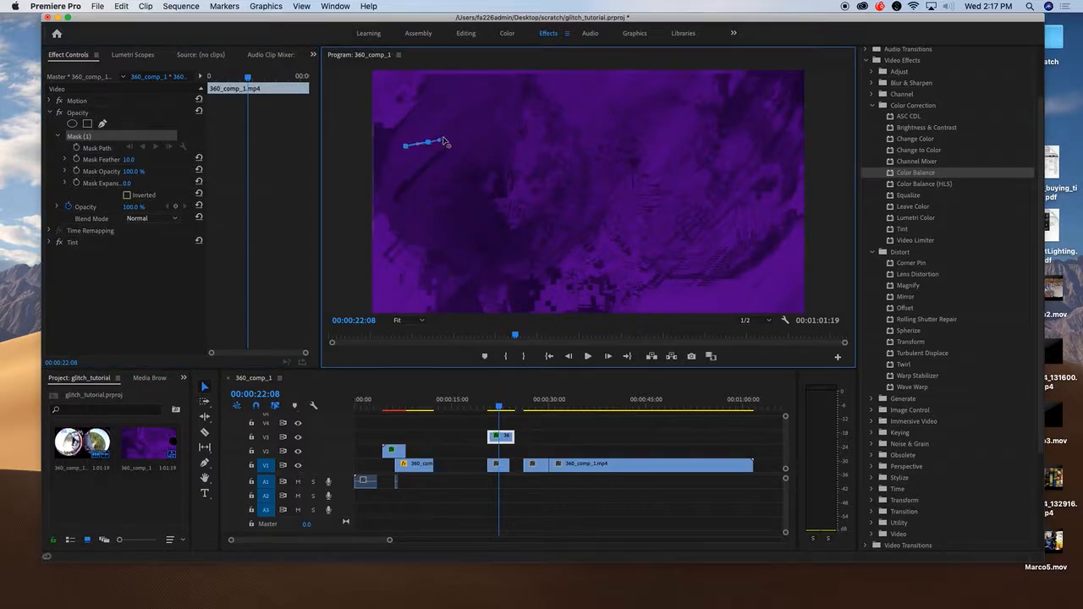
drag(503, 112, 545, 129)
drag(564, 184, 593, 190)
drag(638, 139, 757, 151)
drag(730, 218, 689, 239)
drag(657, 279, 622, 269)
drag(562, 240, 503, 271)
drag(466, 238, 370, 159)
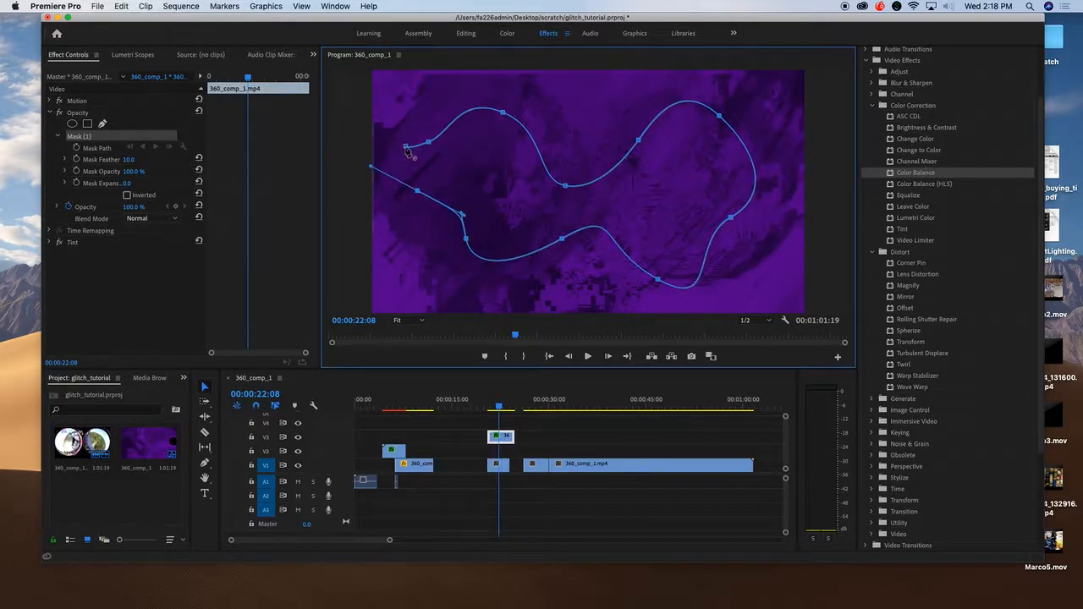
click(405, 145)
drag(394, 144, 412, 125)
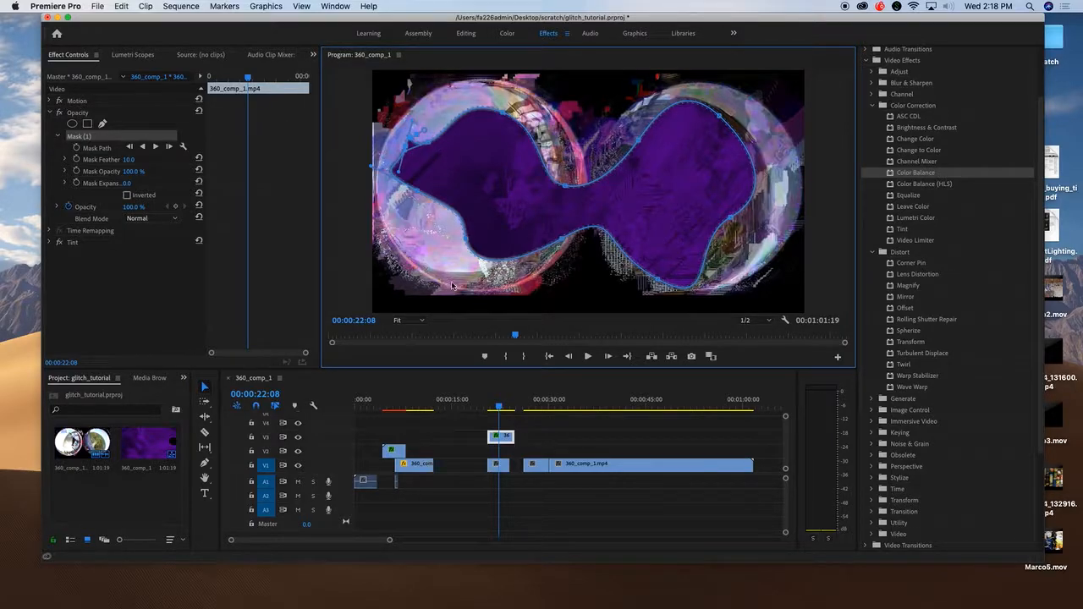
Advance to 00:00:22:09 and pull the free-form mask's points outward around the first sphere
key(Right)
click(205, 386)
drag(417, 192, 401, 223)
drag(429, 143, 444, 111)
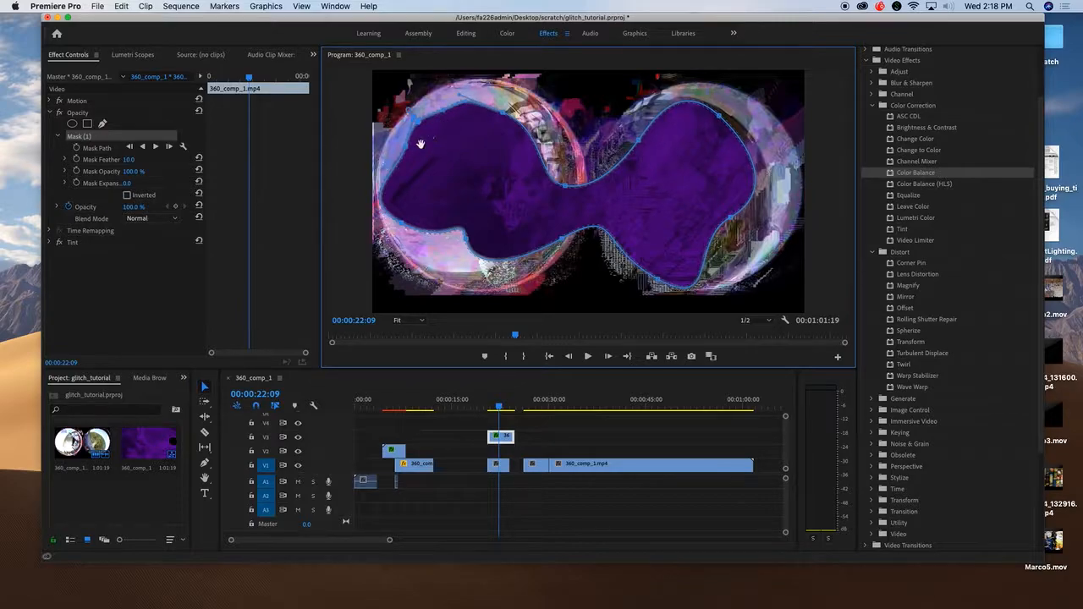
drag(406, 146, 387, 137)
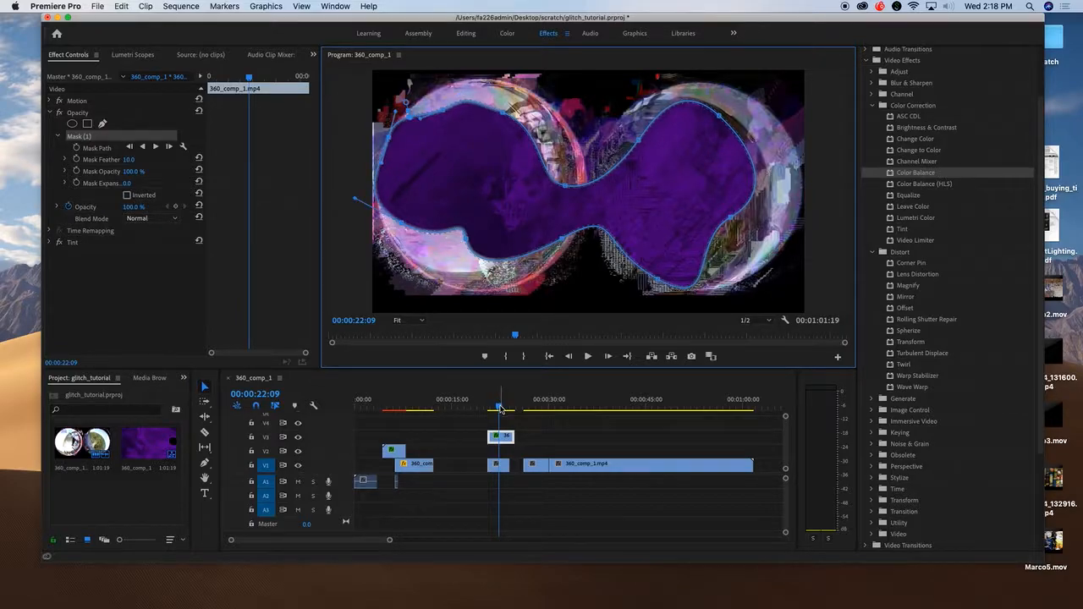
Play back the free-form masked overlap from the start of the V3 clip
drag(498, 407, 487, 407)
click(478, 423)
key(space)
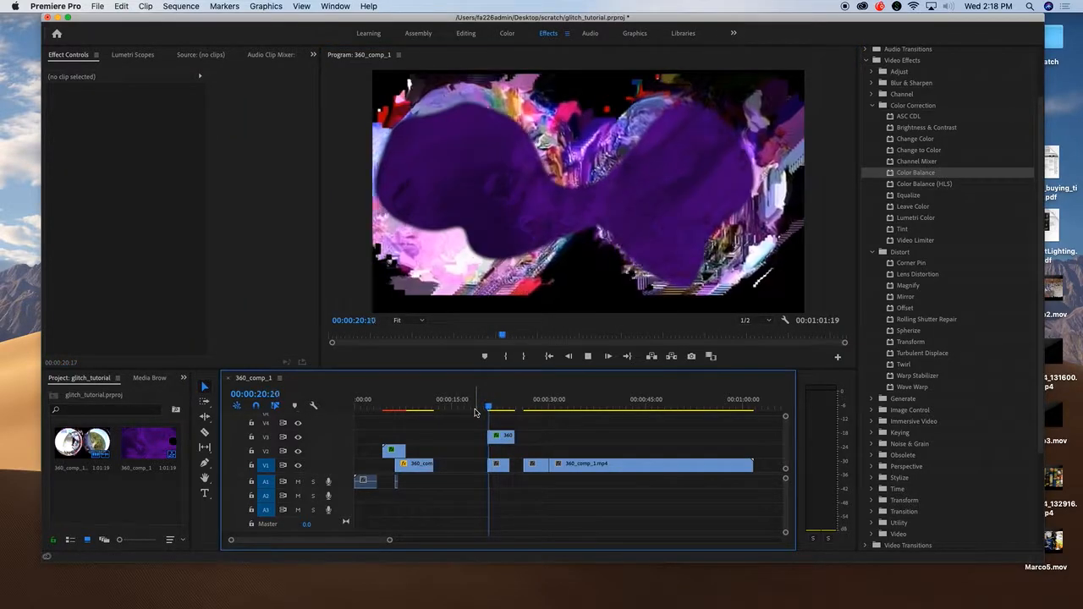
key(space)
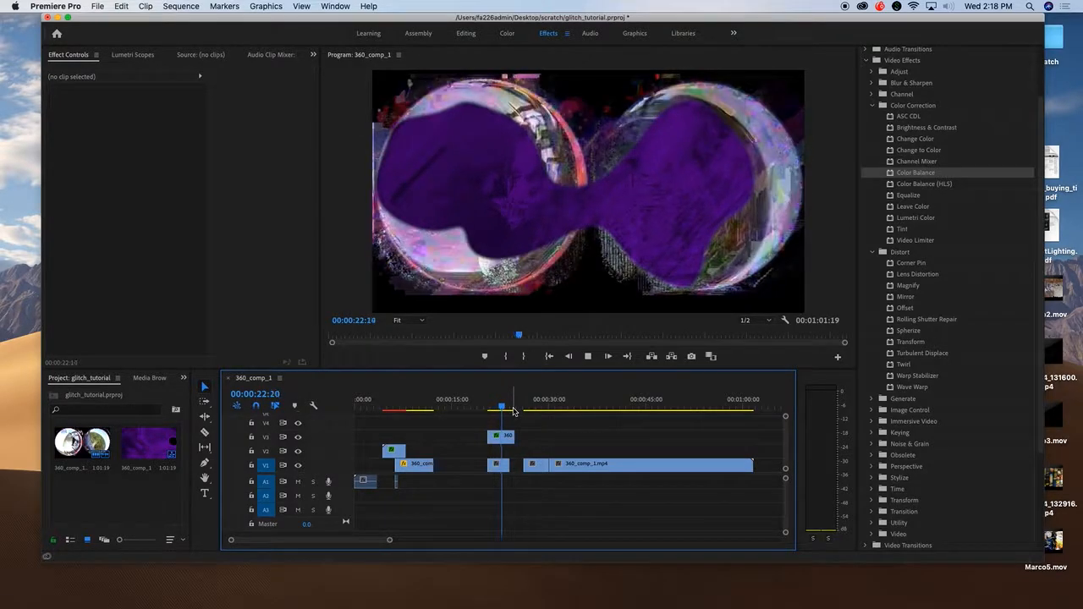
Enable Mask Path keyframing on the V3 clip's opacity mask at 00:00:20:16
click(505, 437)
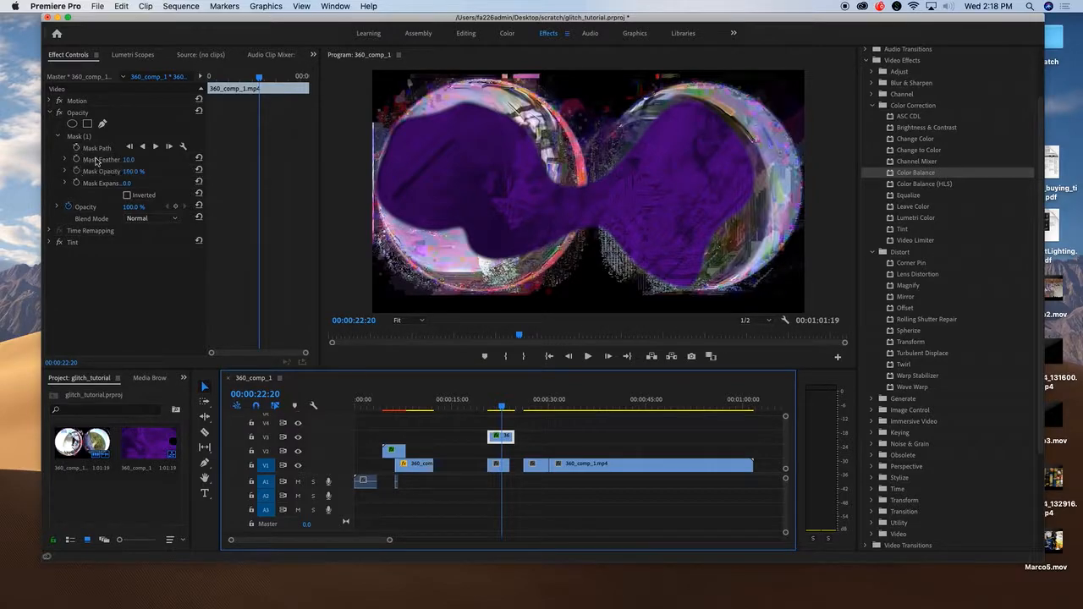
drag(502, 408, 487, 409)
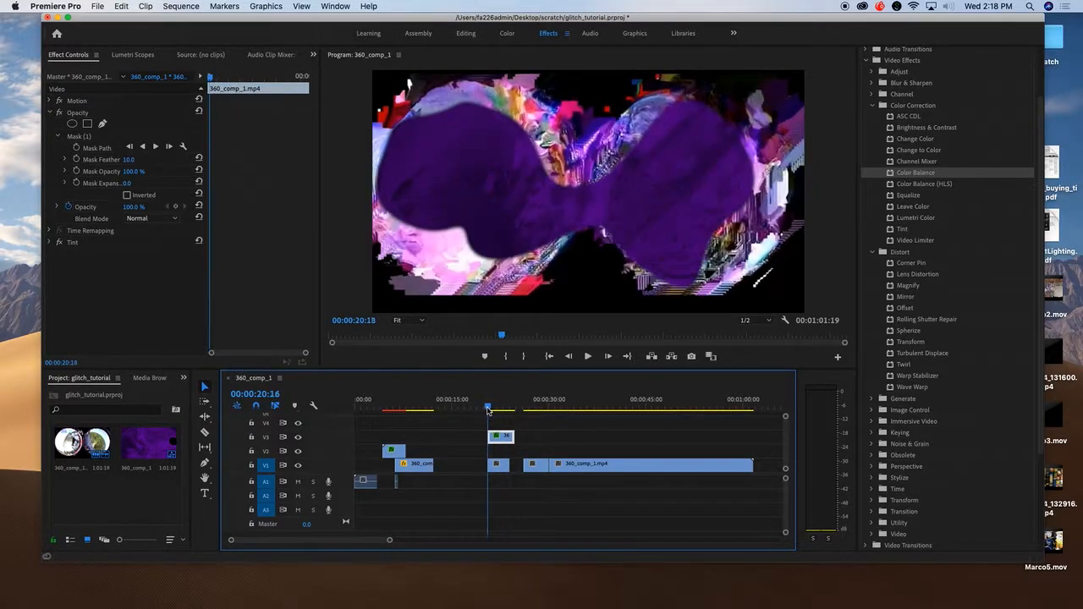
click(77, 148)
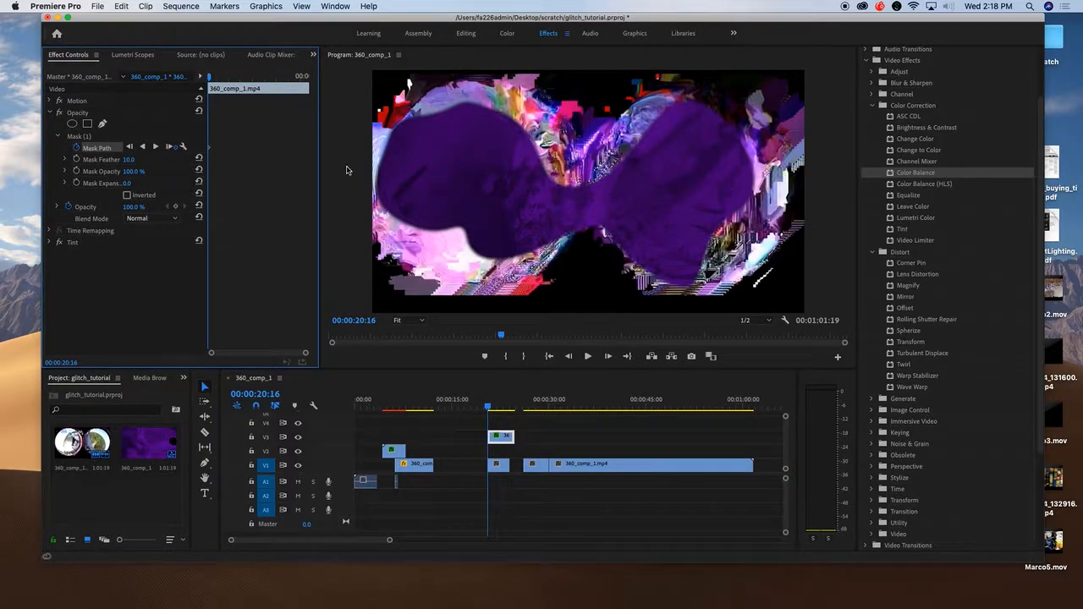
click(409, 170)
click(500, 435)
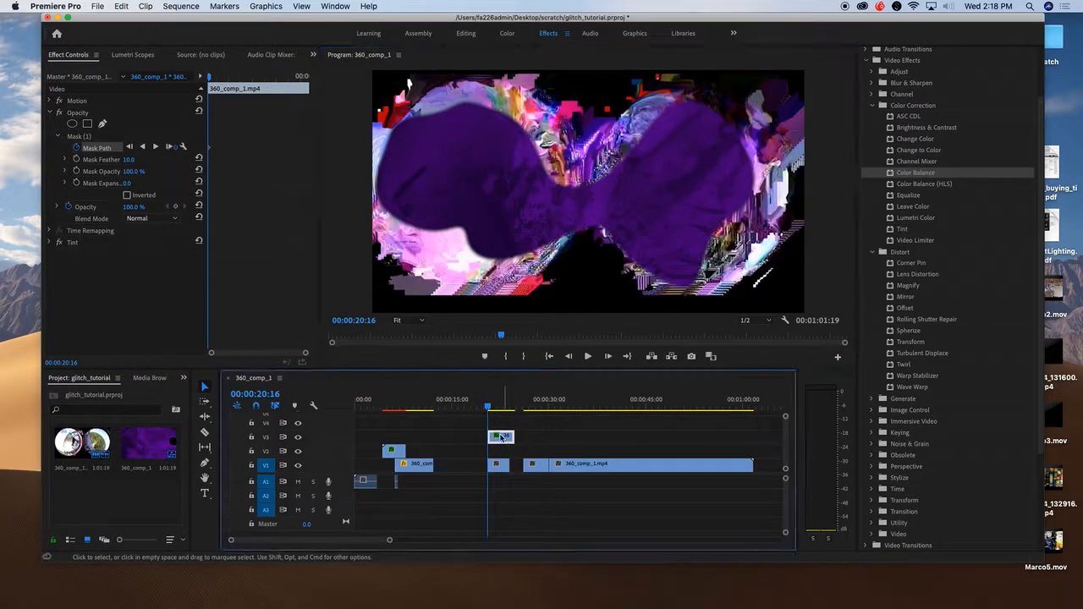
click(96, 149)
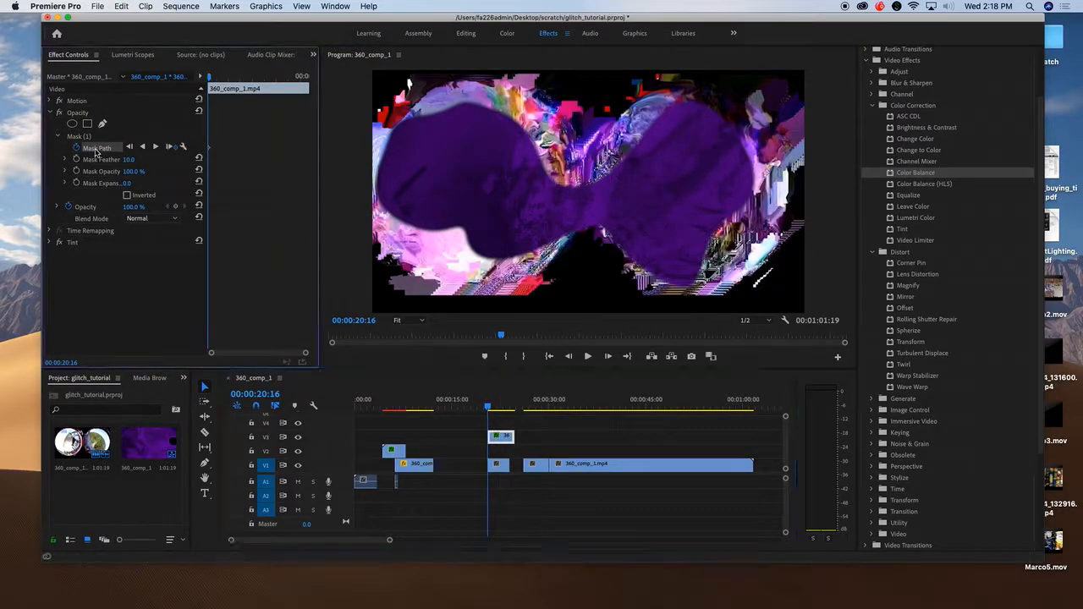
click(399, 131)
click(456, 451)
click(499, 437)
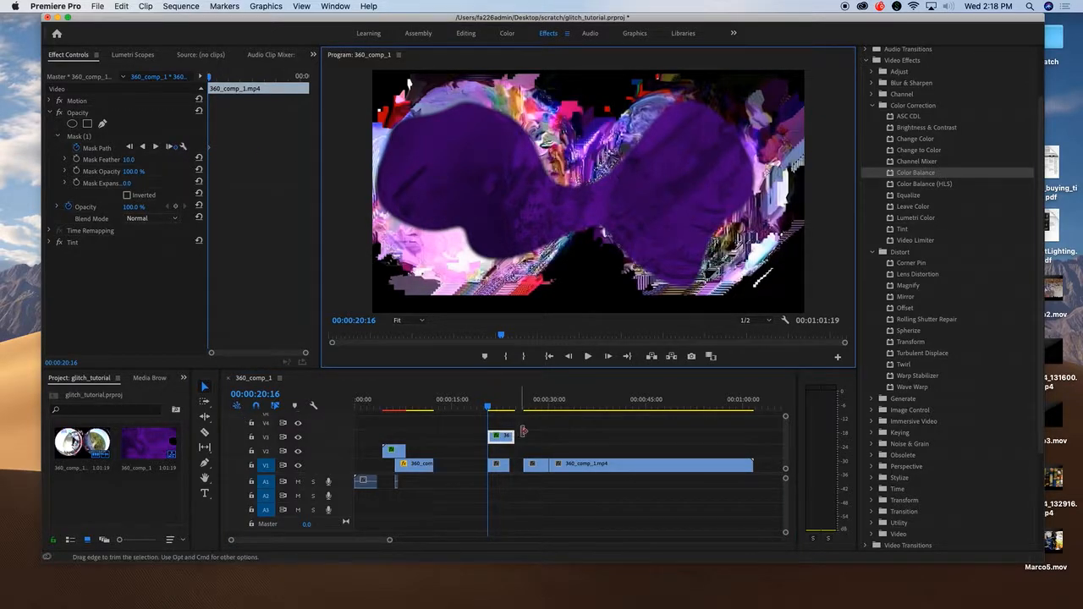
Reshape the V3 clip's mask at 00:00:23:02 into a jagged form with points pulled past the frame edges, creating a second Mask Path keyframe
click(98, 138)
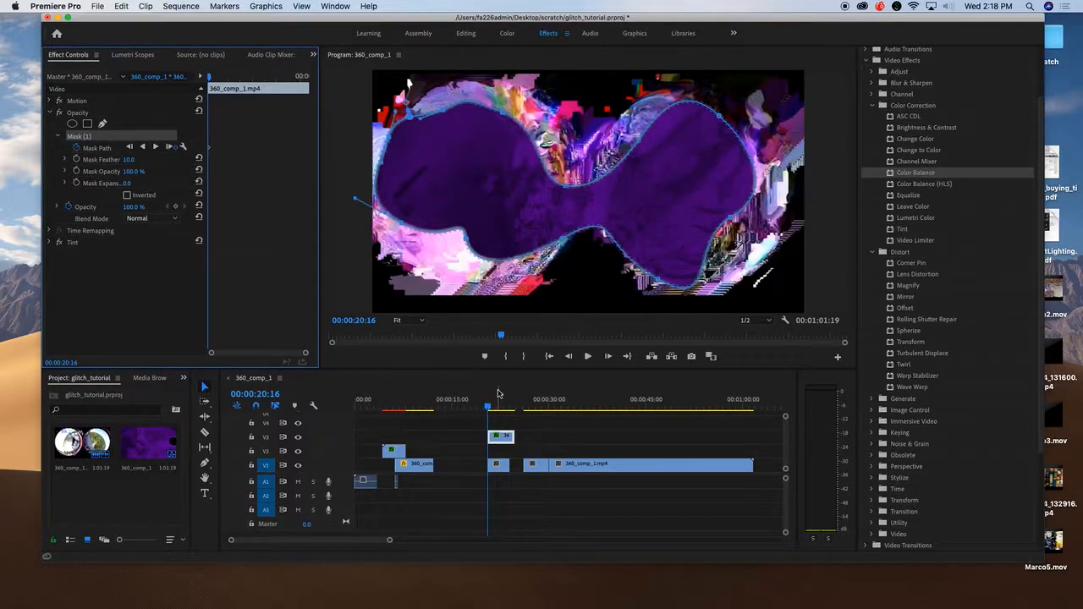
mouse_move(488, 407)
mouse_down()
mouse_move(512, 411)
mouse_move(504, 409)
mouse_up()
drag(565, 188, 647, 203)
drag(730, 218, 845, 252)
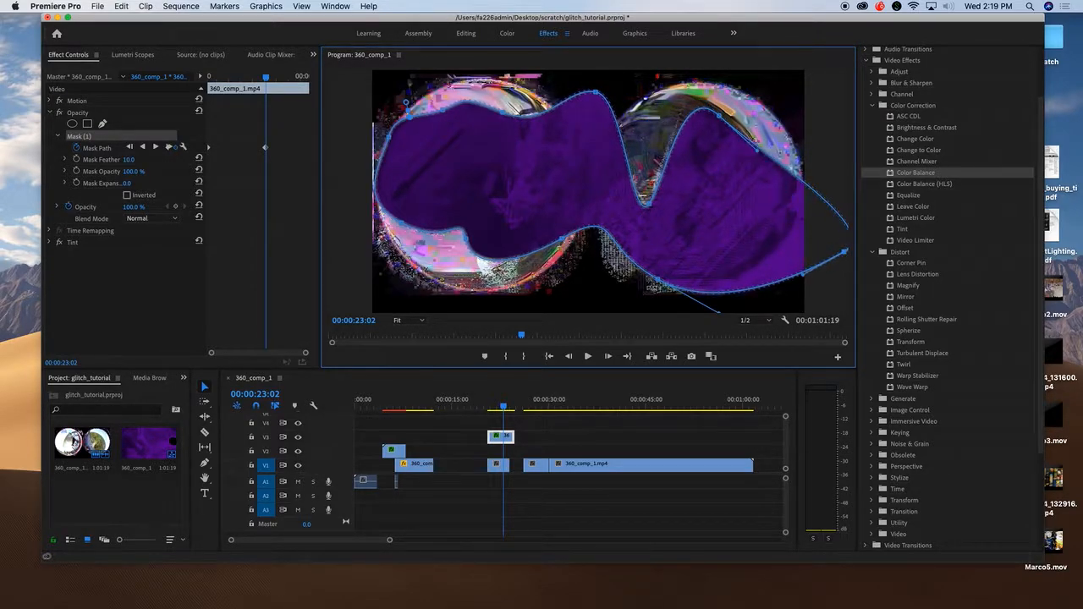
drag(658, 280, 677, 362)
drag(560, 241, 366, 307)
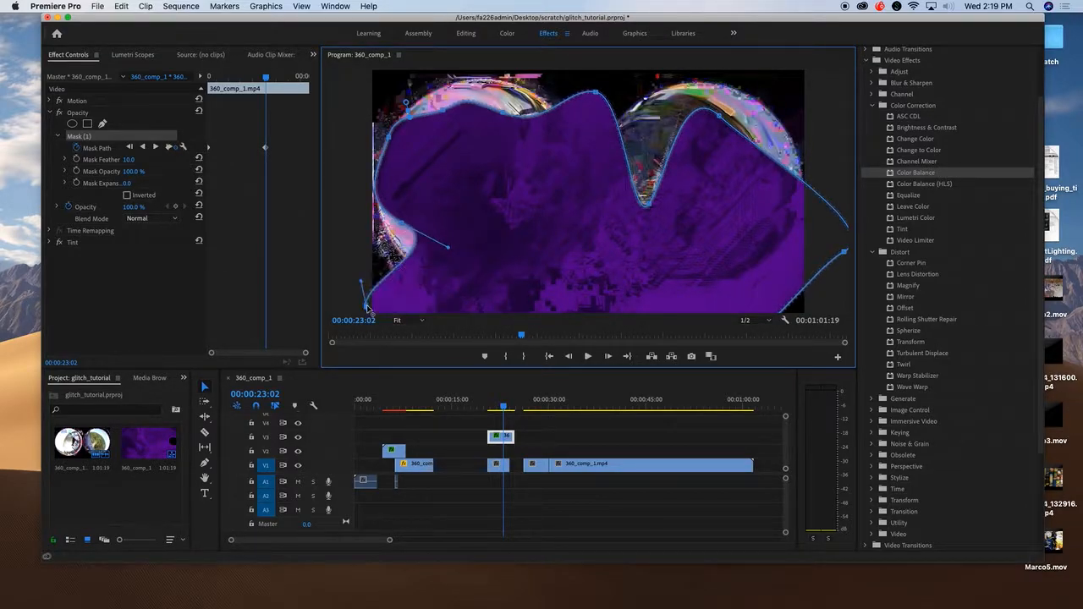
drag(418, 235, 559, 224)
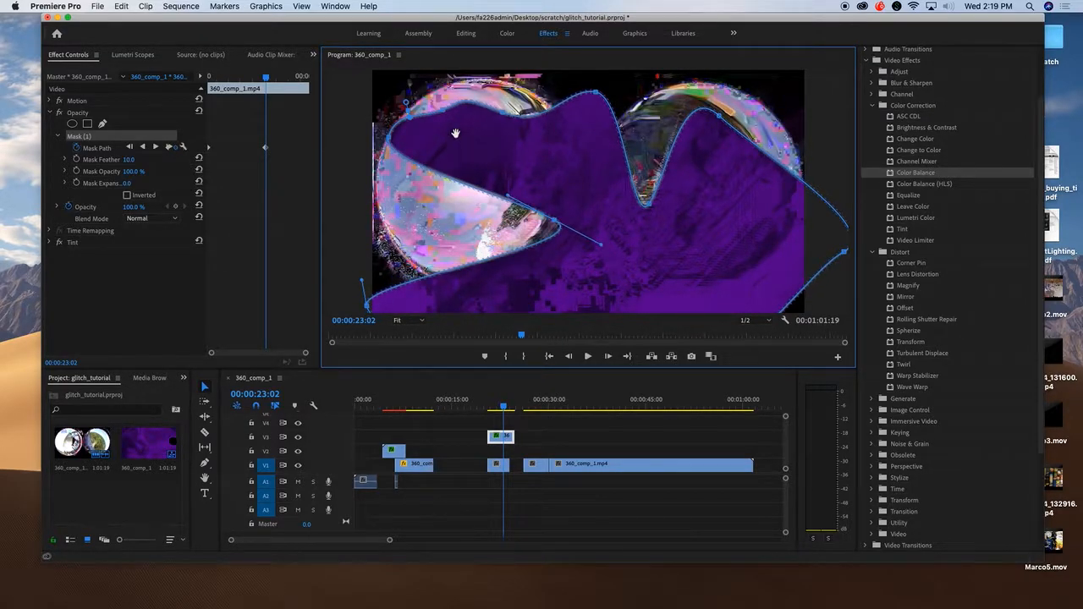
drag(444, 109, 510, 166)
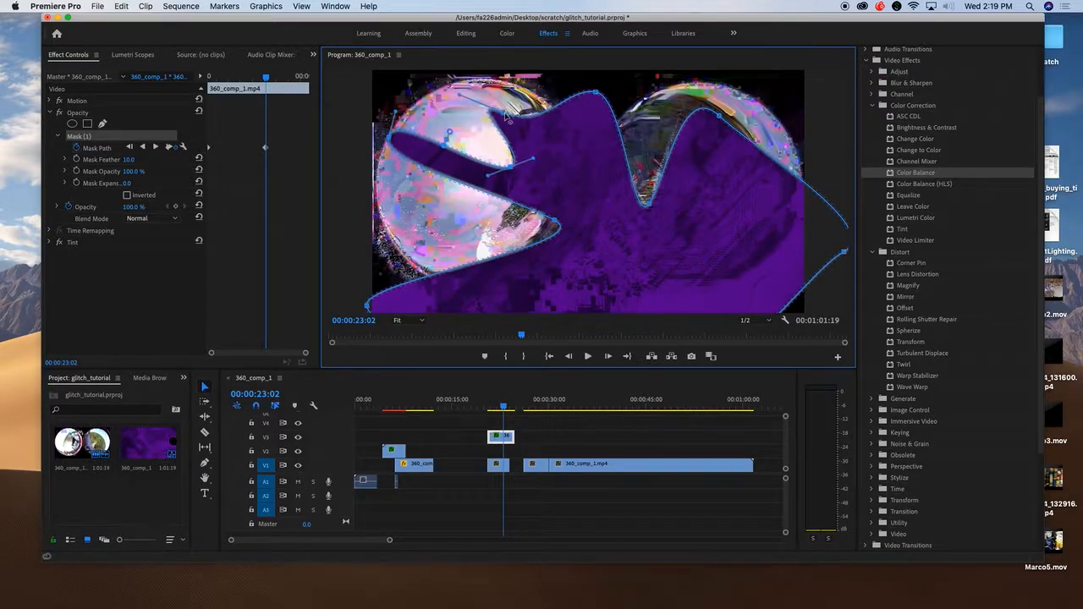
drag(505, 114, 524, 73)
Play back the animated mask twice from near the start of the V3 clip and return the playhead to 00:00:21:02
drag(513, 408, 488, 408)
click(458, 435)
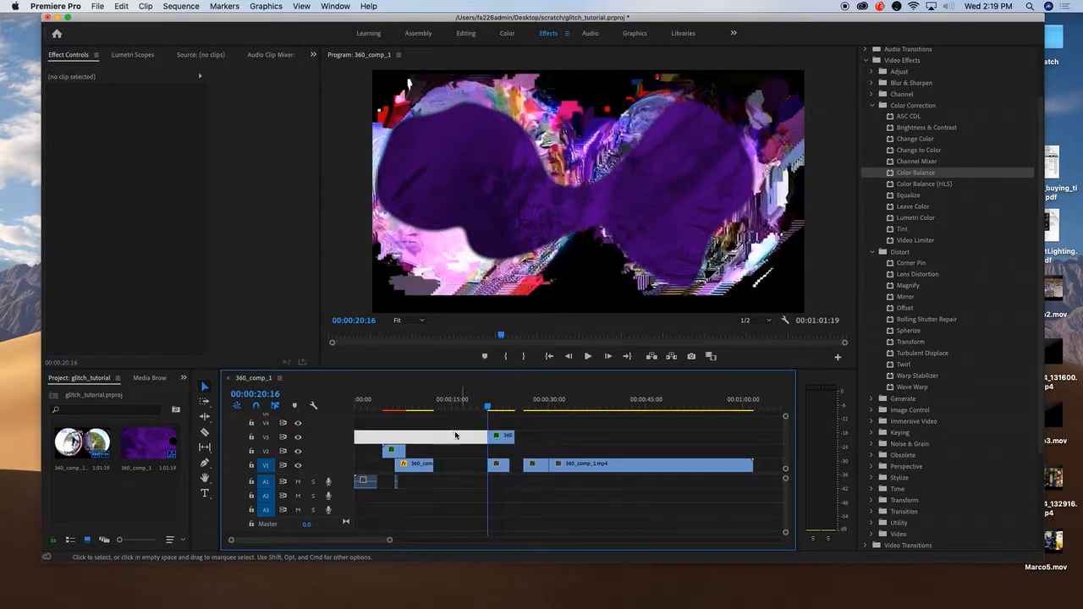
click(552, 438)
key(space)
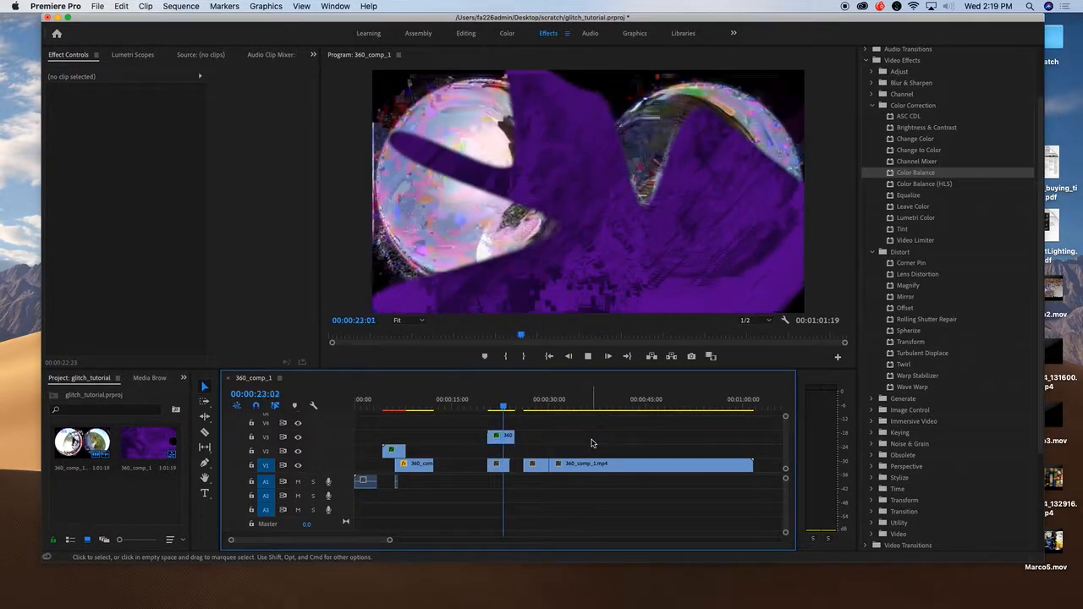
key(space)
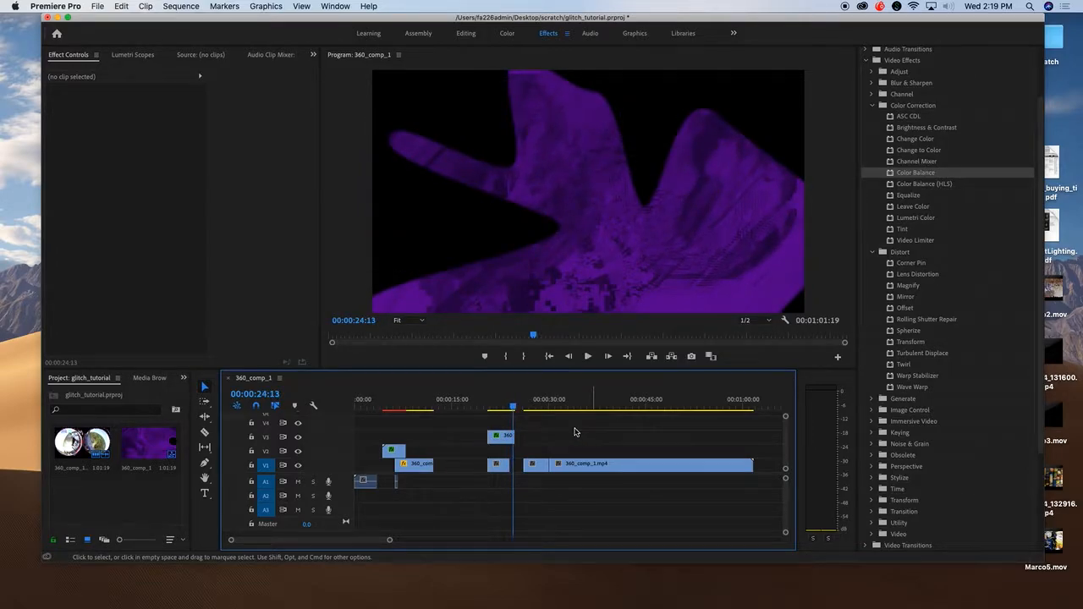
drag(512, 407, 490, 409)
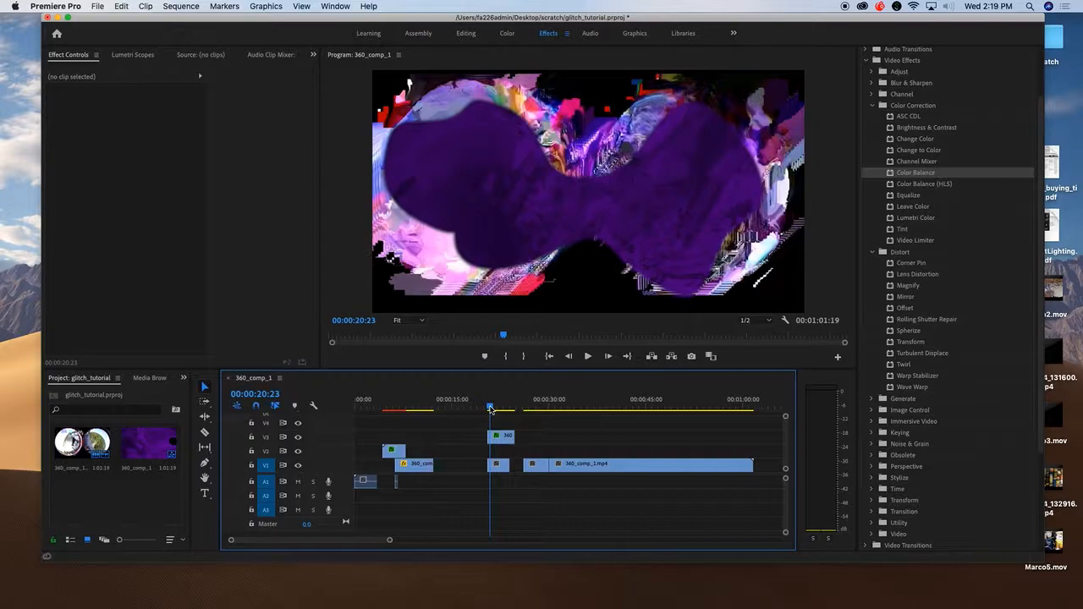
key(space)
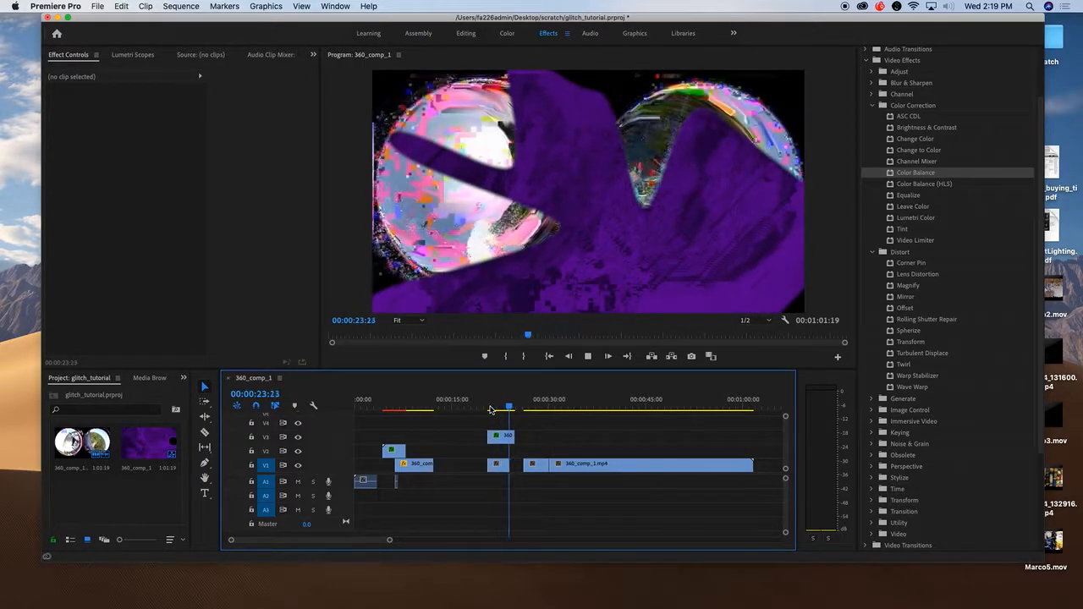
key(space)
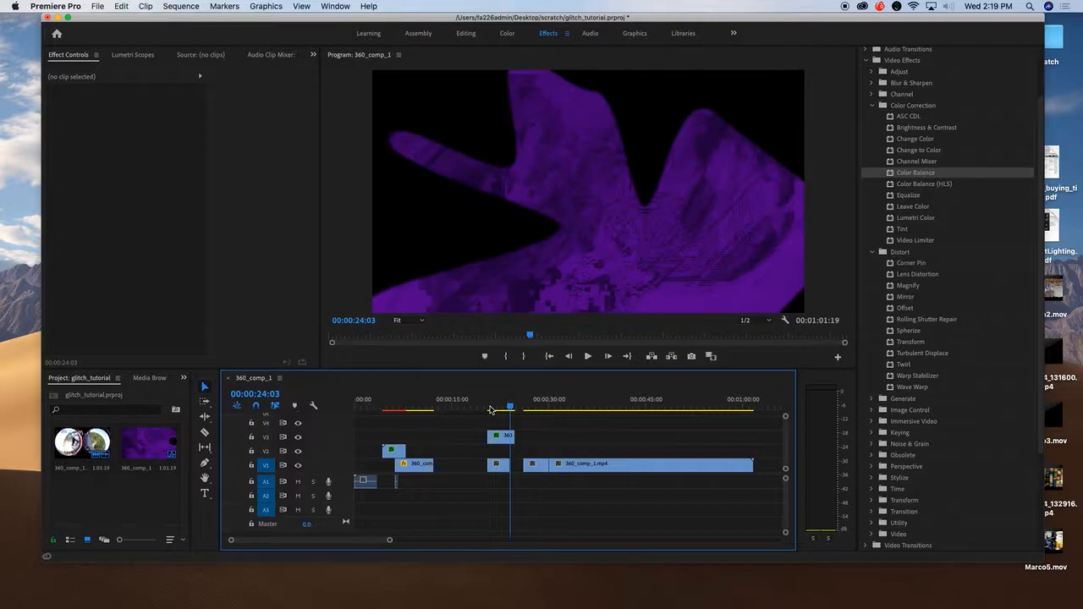
drag(511, 407, 491, 409)
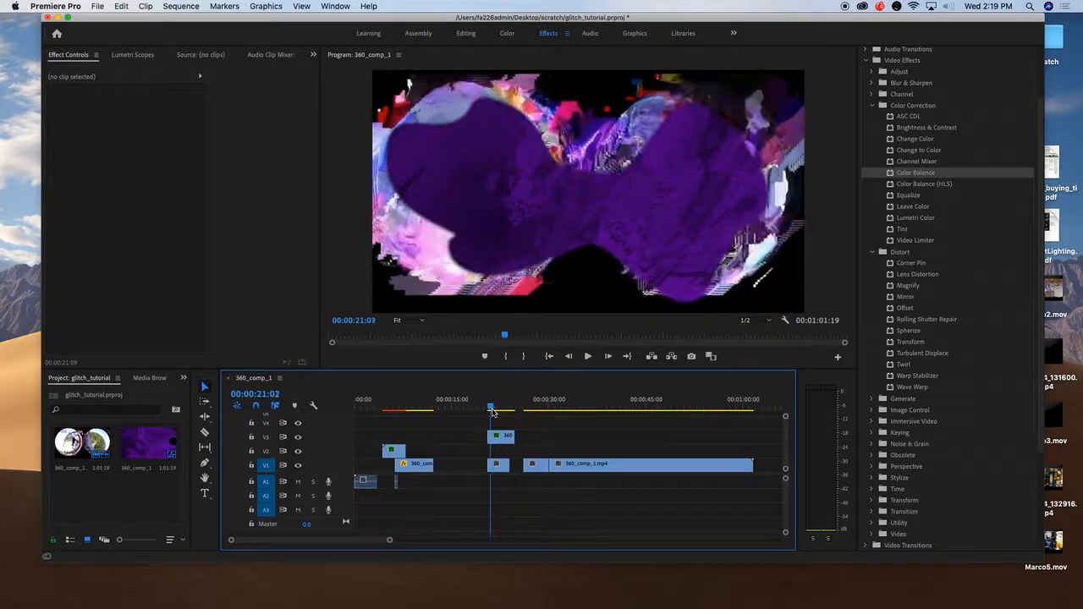
Select the V3 clip, collapse the Color Correction effects, and expand the Keying effects
click(501, 436)
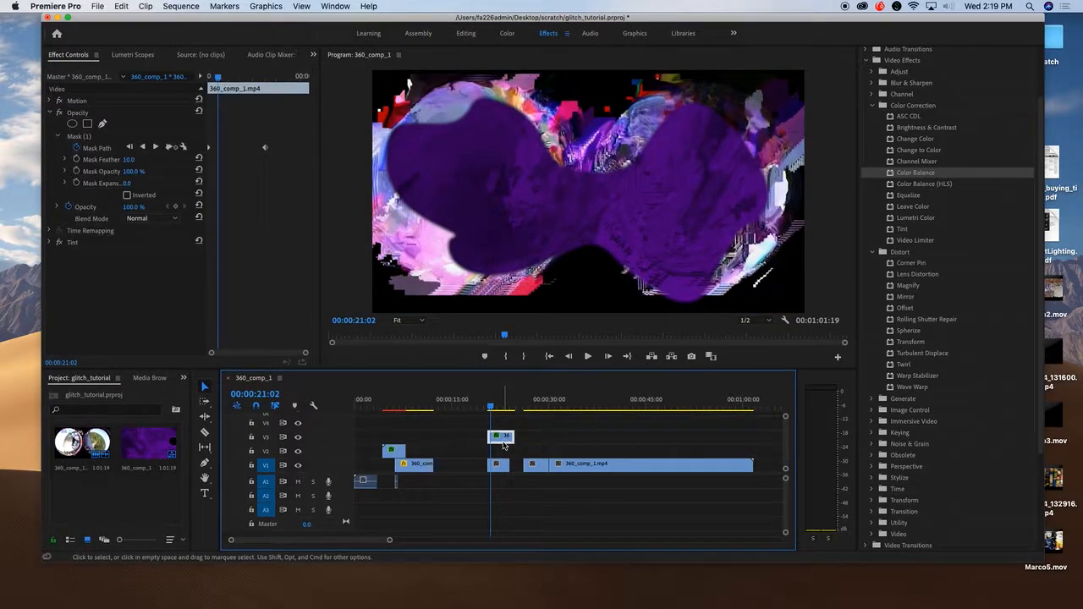
click(872, 106)
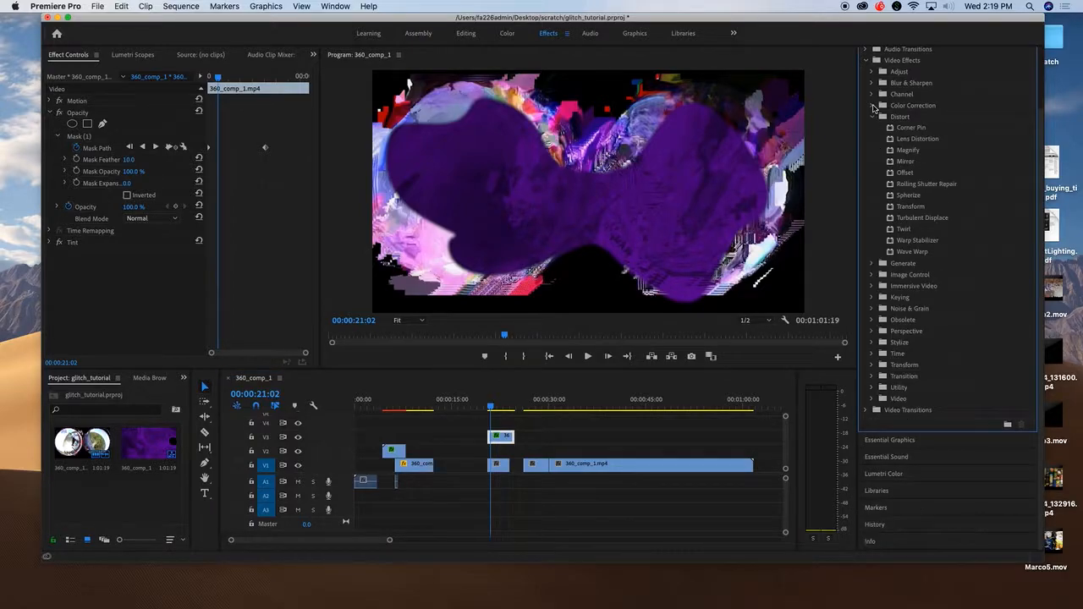
click(872, 298)
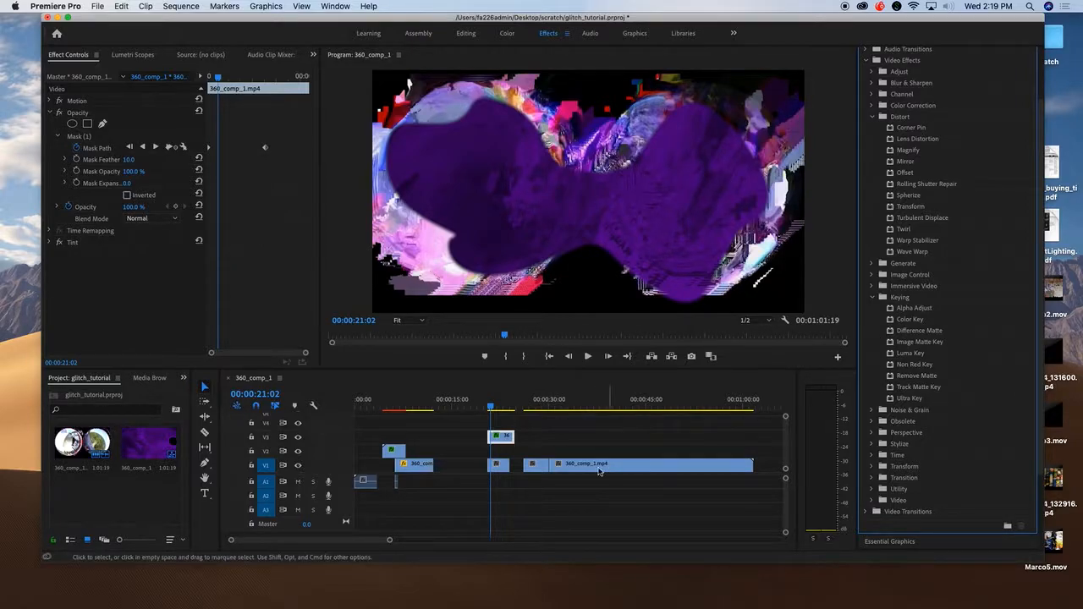
Turn off the V3 track's output and set the playhead to 00:00:35:14 in the long V1 clip
click(298, 436)
click(508, 406)
click(584, 407)
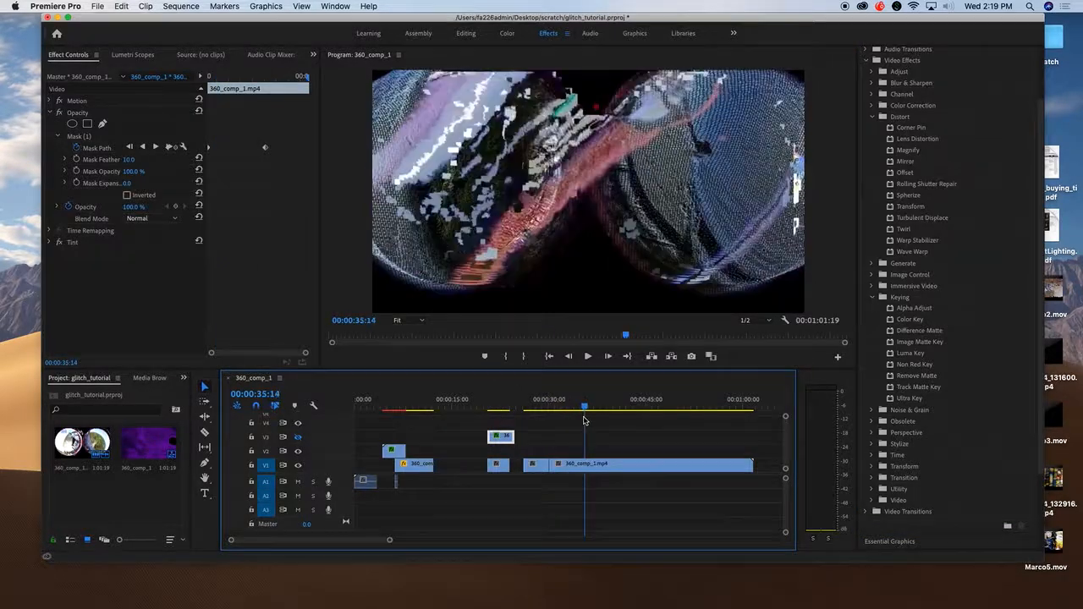
Move the short V1 clip onto V2 above the start of the long V1 clip and set the playhead to 00:00:31:18
click(532, 465)
drag(585, 409, 533, 409)
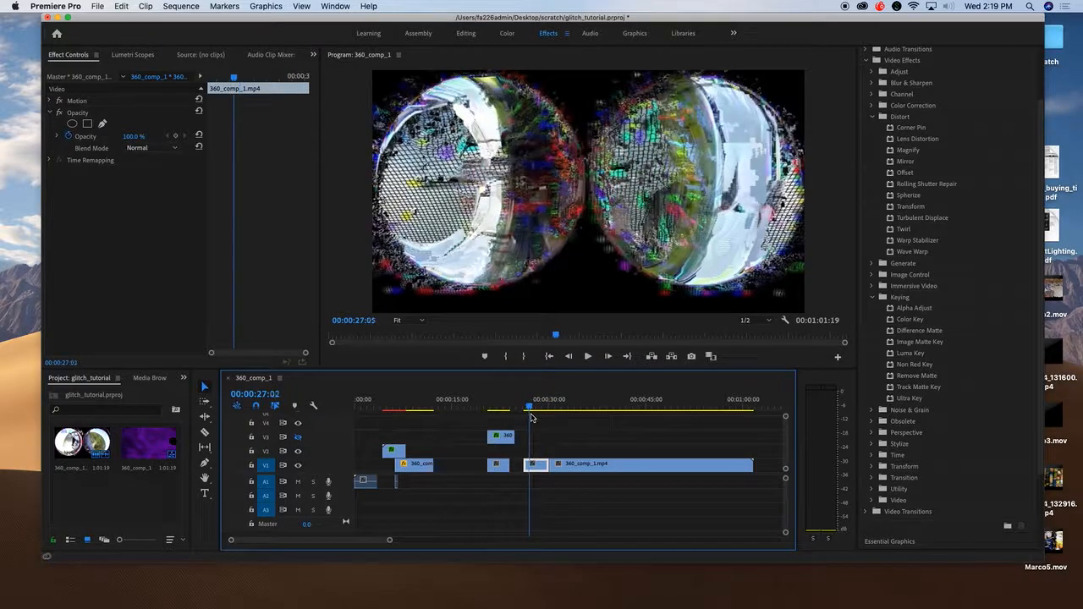
double_click(541, 468)
drag(541, 467, 573, 451)
drag(538, 408, 559, 411)
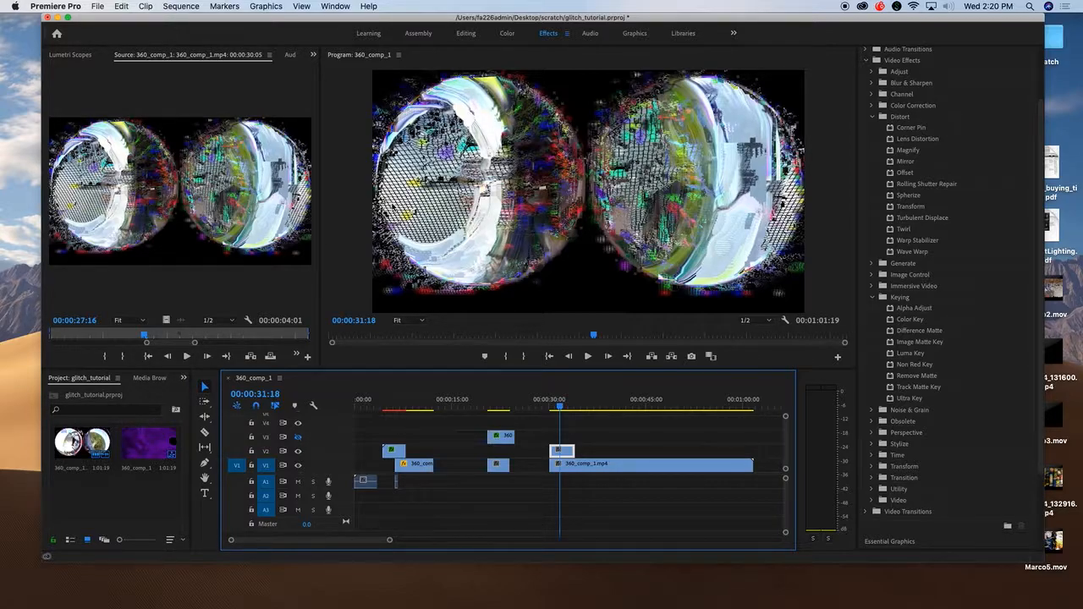
Apply the Color Key effect to the V2 clip and display its effect settings
double_click(902, 322)
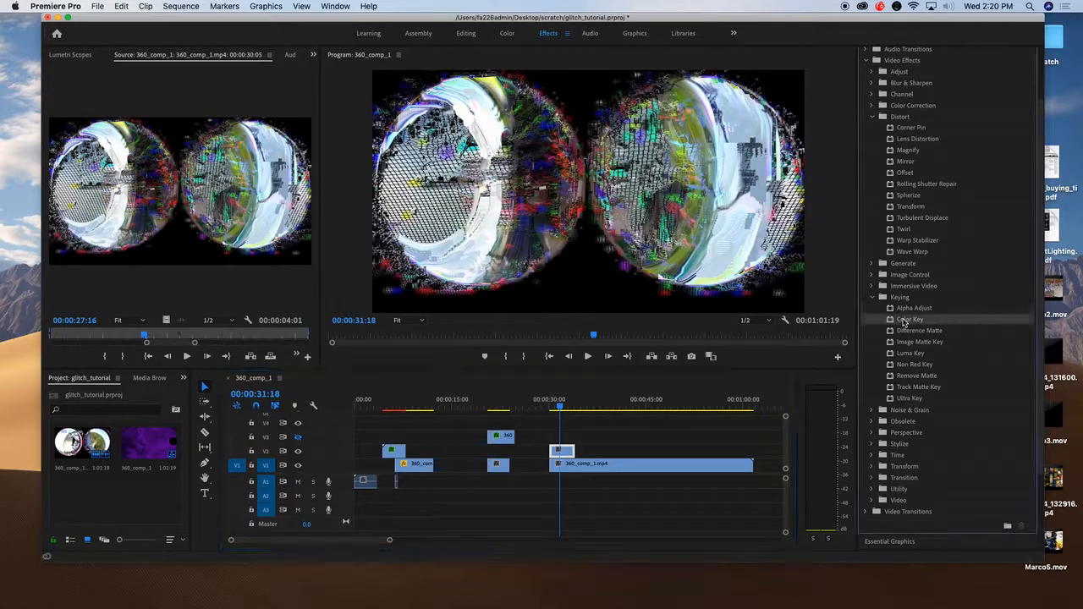
click(312, 55)
click(330, 68)
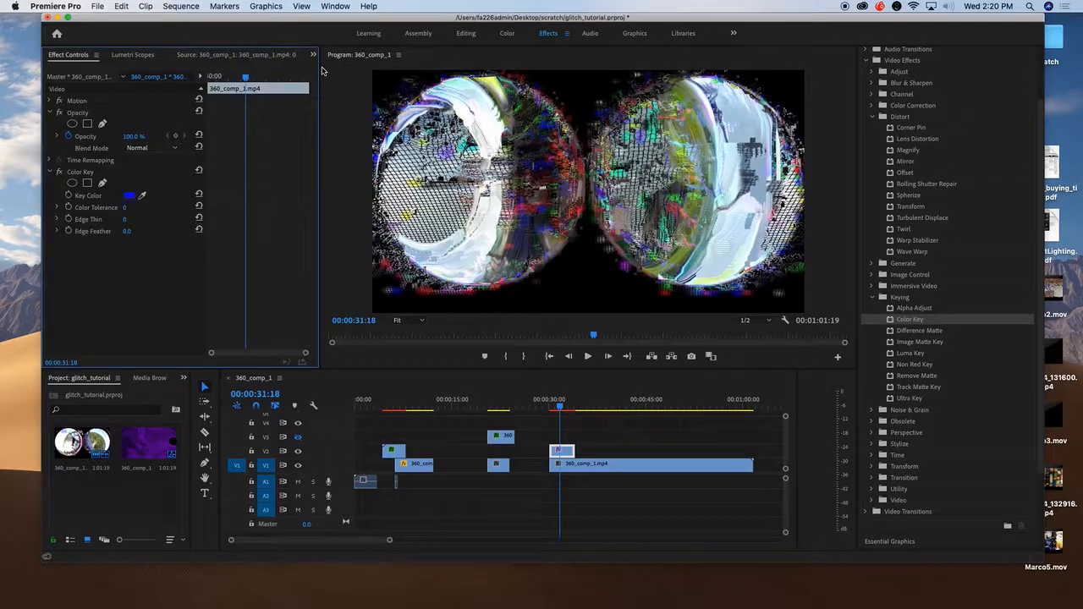
click(565, 448)
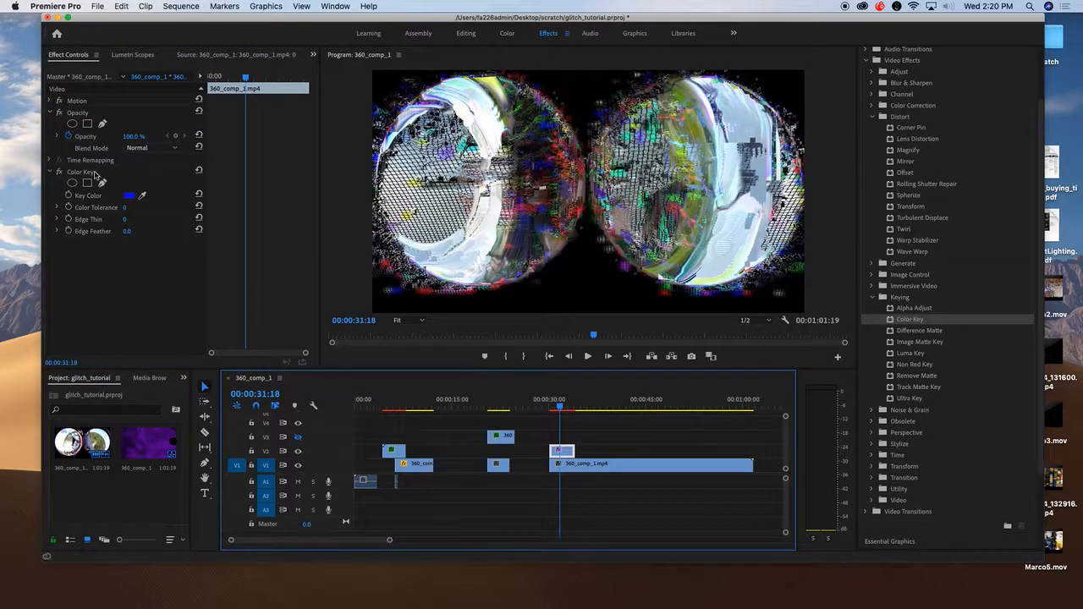
Set the Color Key's key color on the V2 clip to black (000000)
click(143, 196)
click(142, 196)
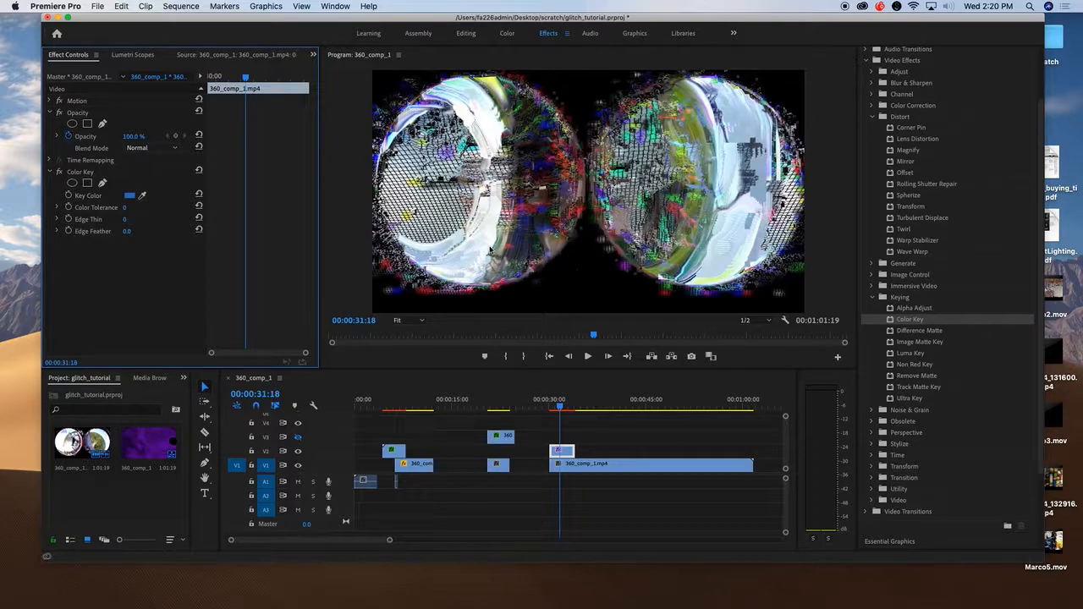
click(129, 195)
click(663, 158)
click(129, 195)
drag(532, 159, 556, 139)
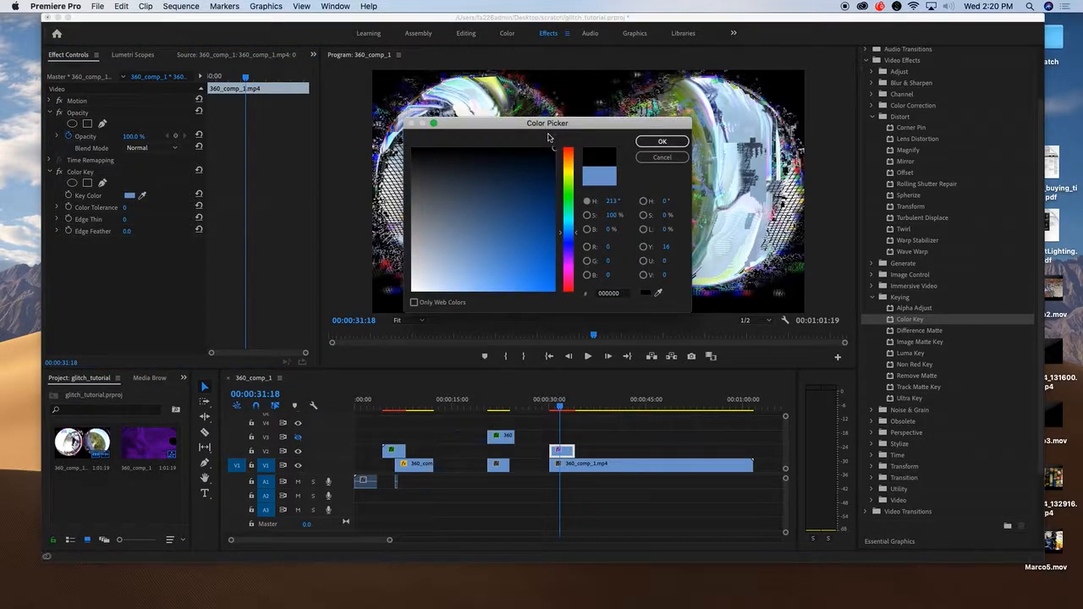
click(662, 142)
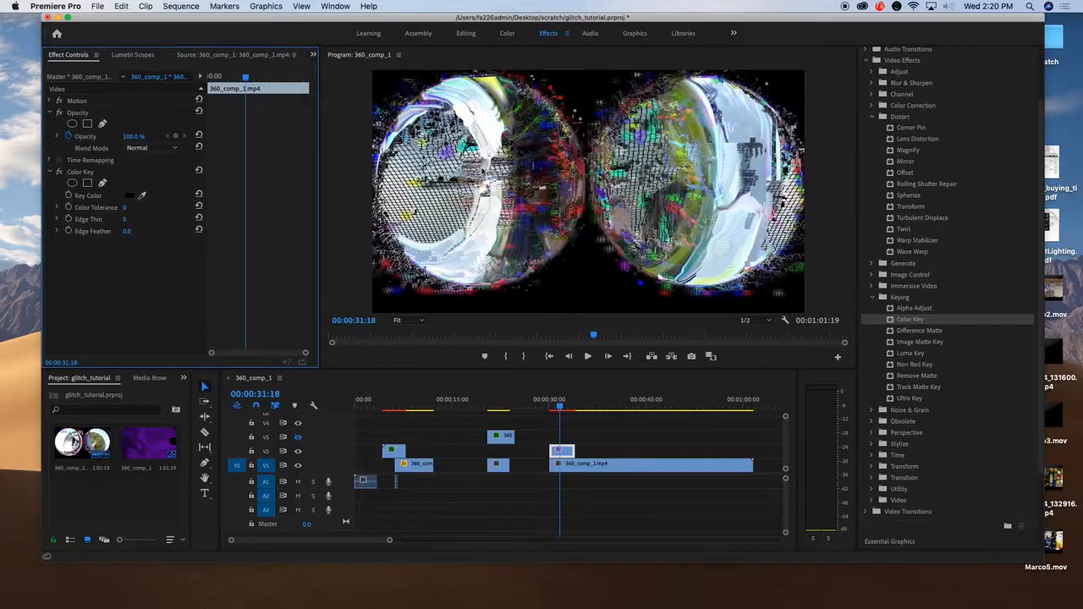
Shift the V2 clip upward in the frame so it is offset from the V1 layer
click(568, 451)
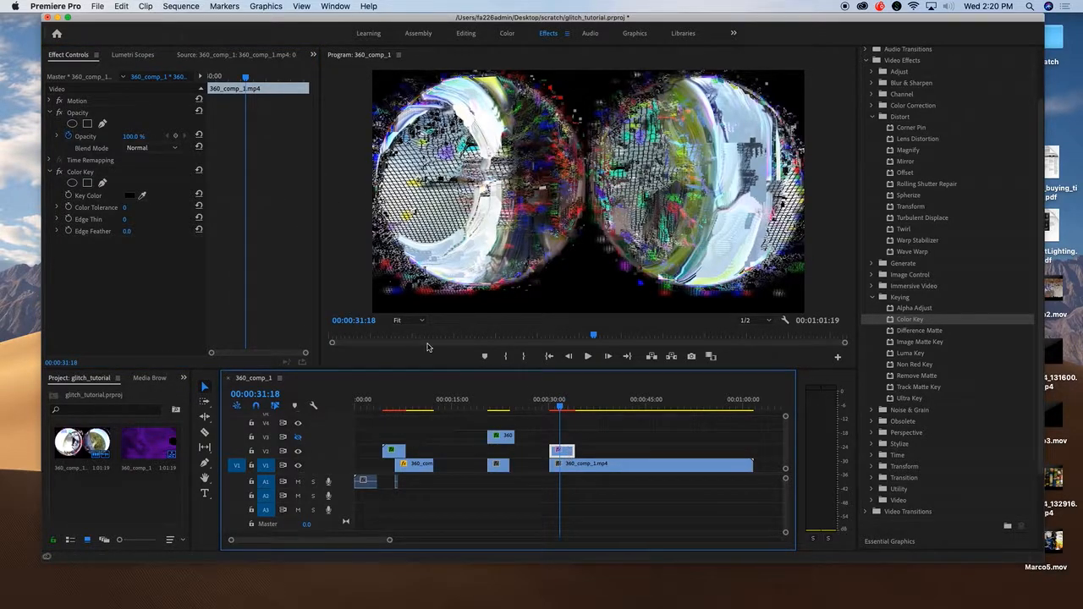
click(523, 245)
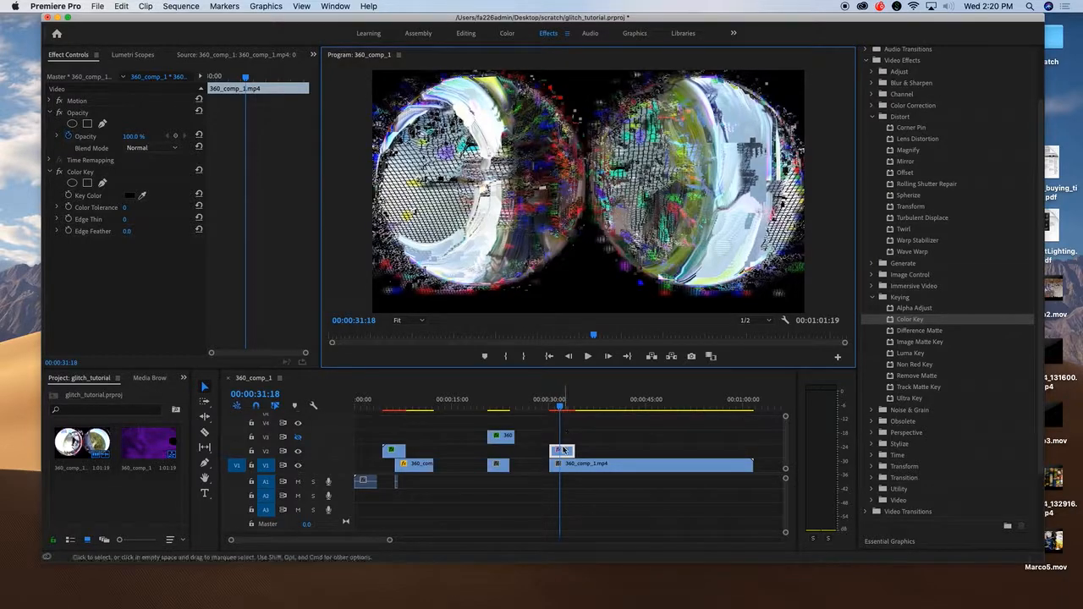
click(466, 233)
drag(466, 233, 488, 186)
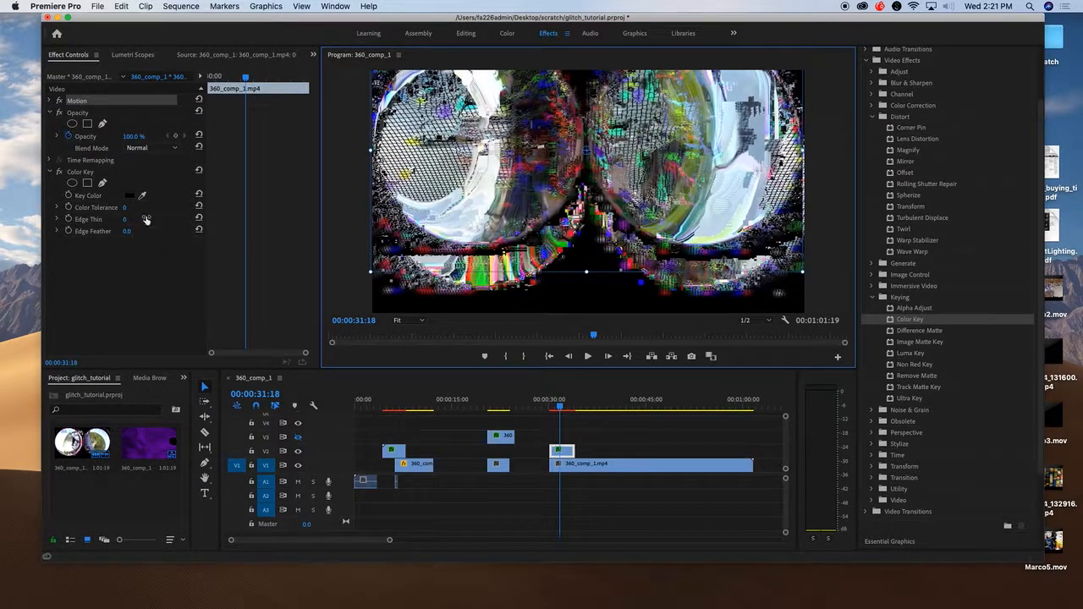
Set Color Tolerance to 40, Edge Thin to 5 and Edge Feather to 18.3, and reposition the V2 clip slightly right of and below center
mouse_move(125, 207)
mouse_down()
mouse_move(136, 208)
mouse_move(127, 219)
mouse_up()
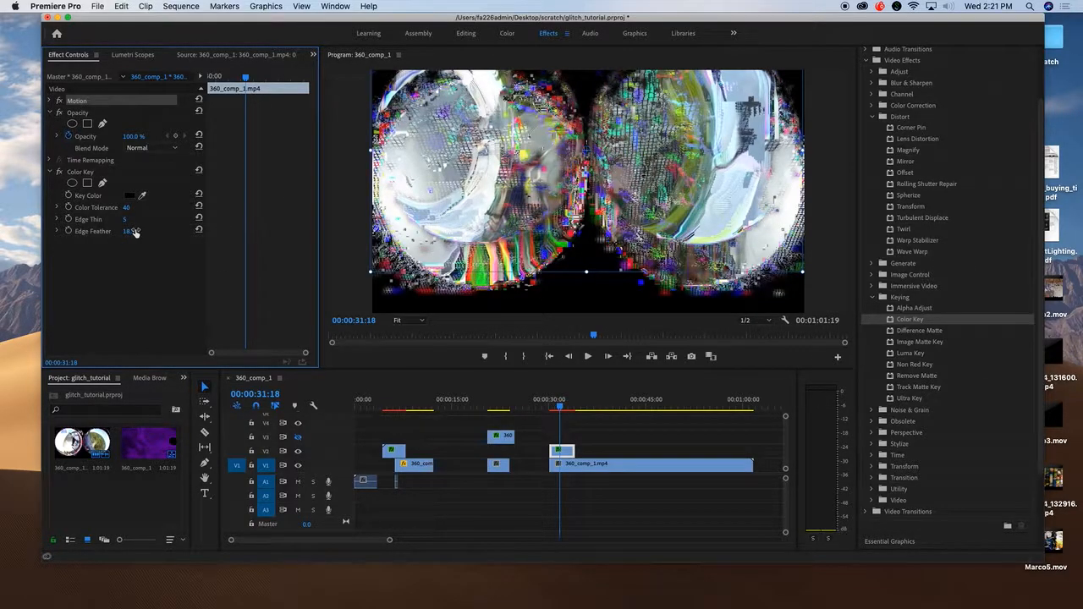
drag(628, 161, 650, 211)
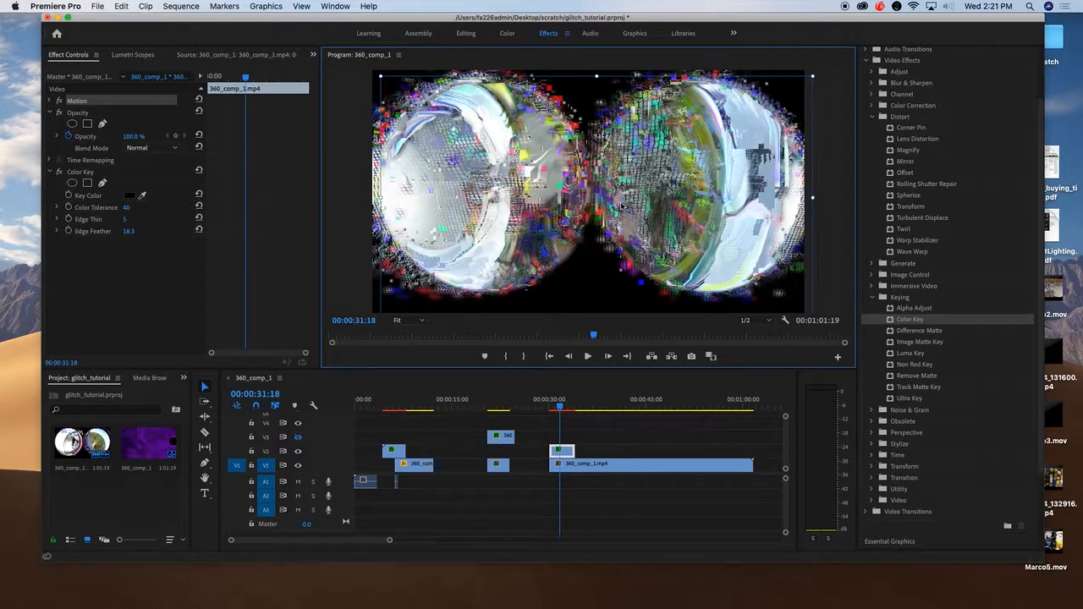
Set the playhead to 00:00:47:19 and move the keyed V2 clip along its track to that point over the V1 clip
drag(559, 408, 663, 435)
drag(563, 451, 665, 450)
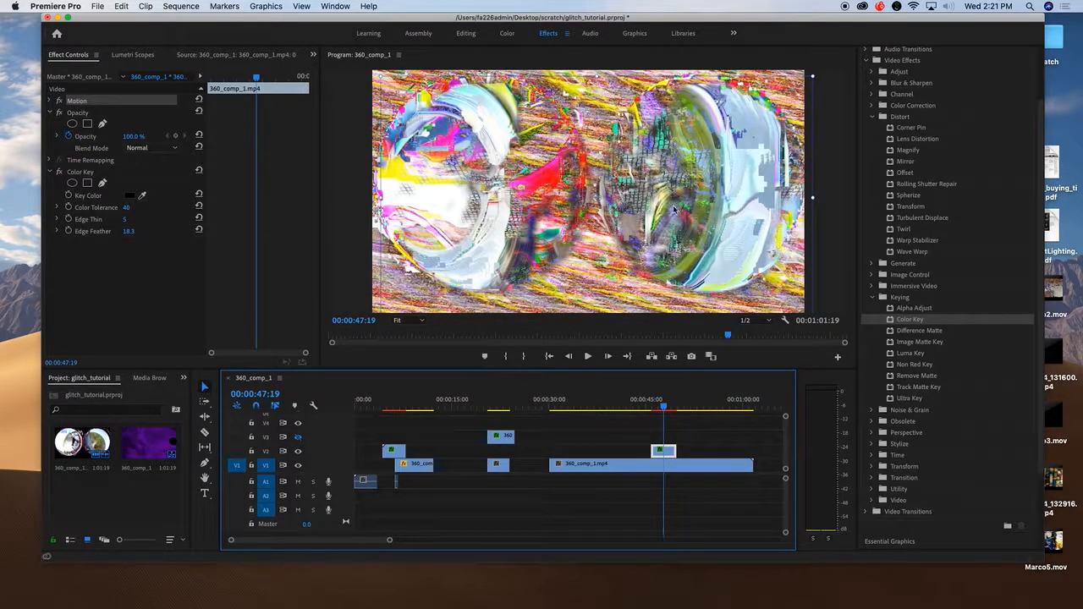
Compare the composite with and without the V2 track output and with the Color Key effect off and on
click(297, 451)
click(296, 451)
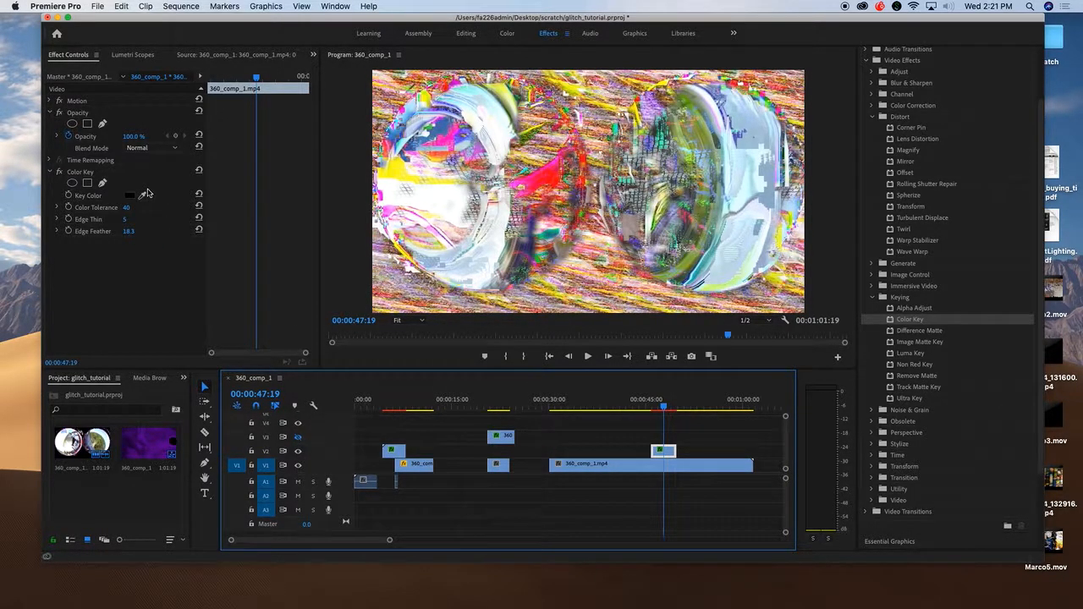
click(59, 172)
click(60, 172)
click(59, 172)
click(59, 173)
click(59, 173)
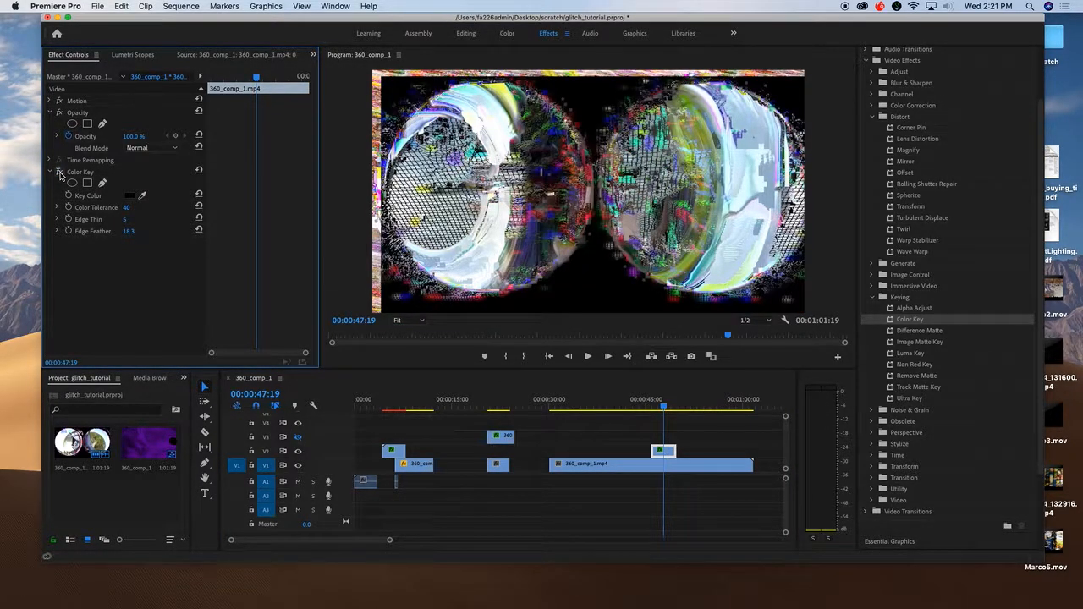
click(60, 173)
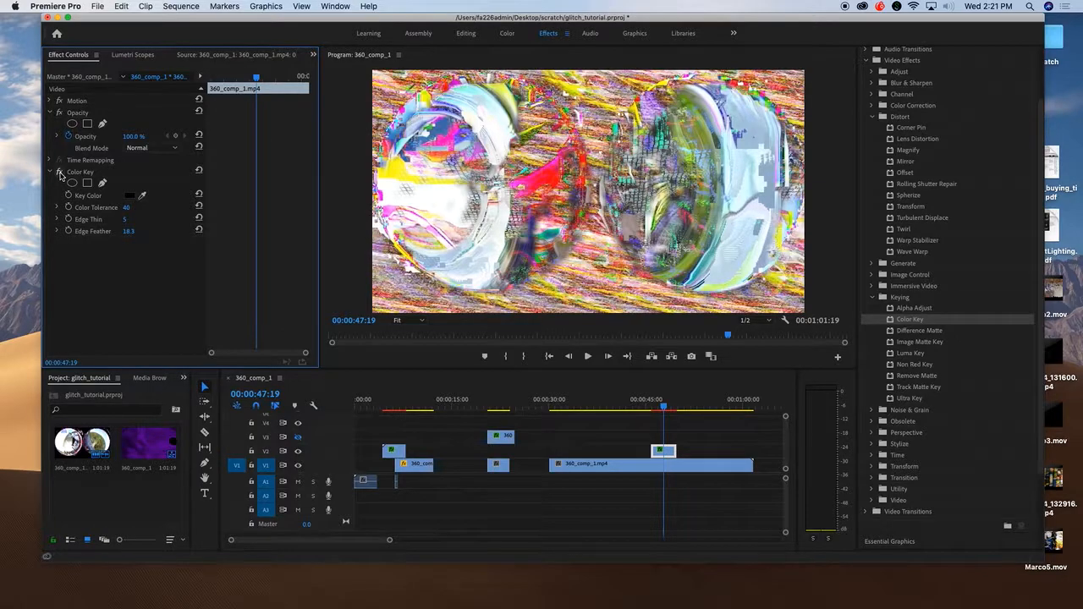
Reduce the V2 clip's Color Key to a Color Tolerance of 1 and an Edge Feather of 0.1
drag(127, 231, 93, 208)
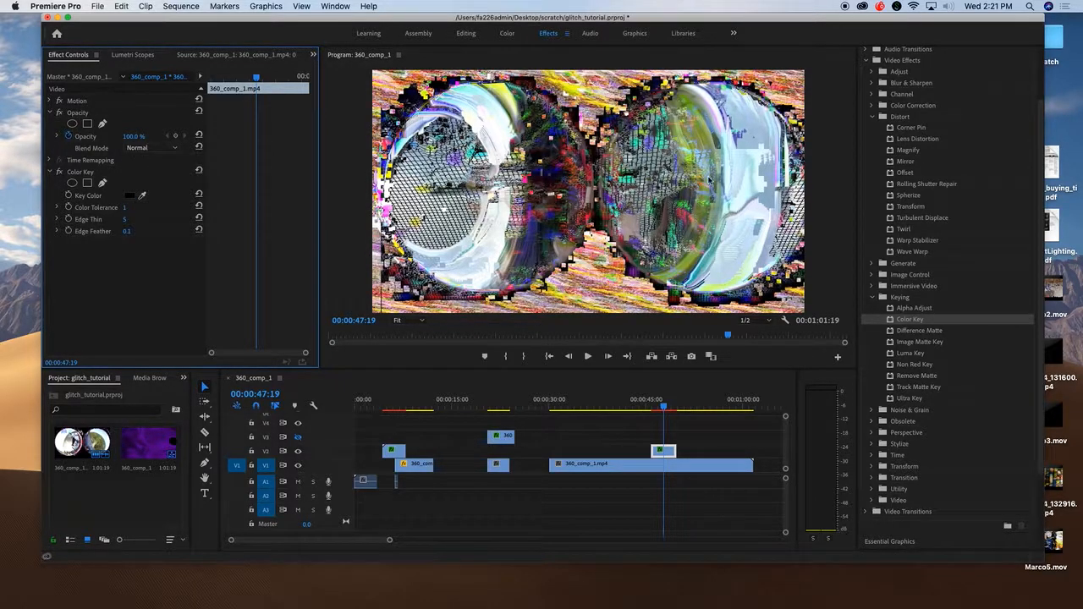
Try teal 01B1B5 as the Color Key's key color
click(130, 198)
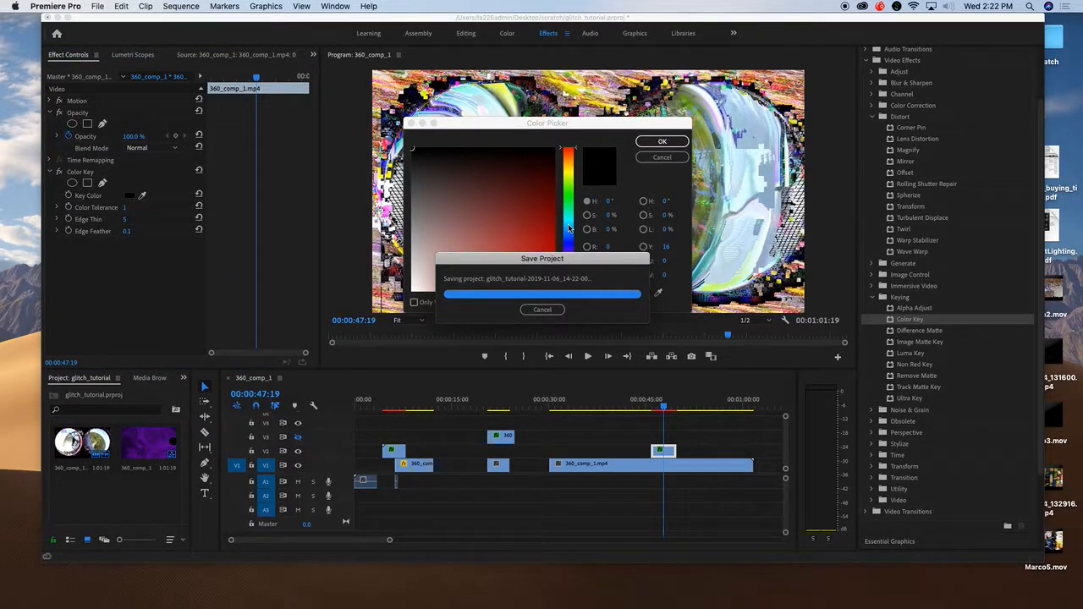
drag(568, 228, 568, 219)
click(554, 249)
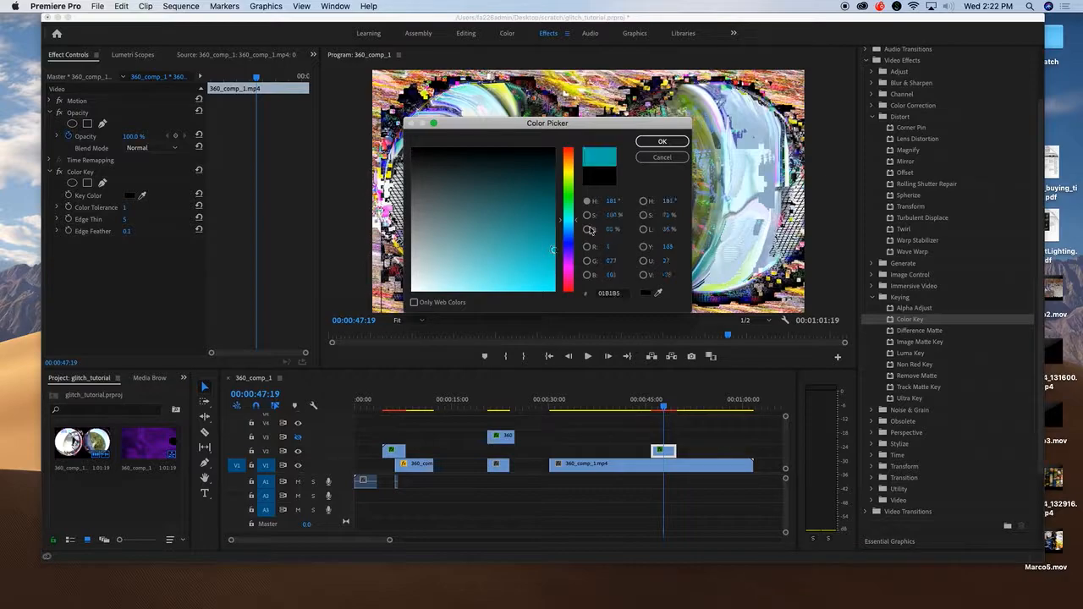
click(670, 142)
click(736, 217)
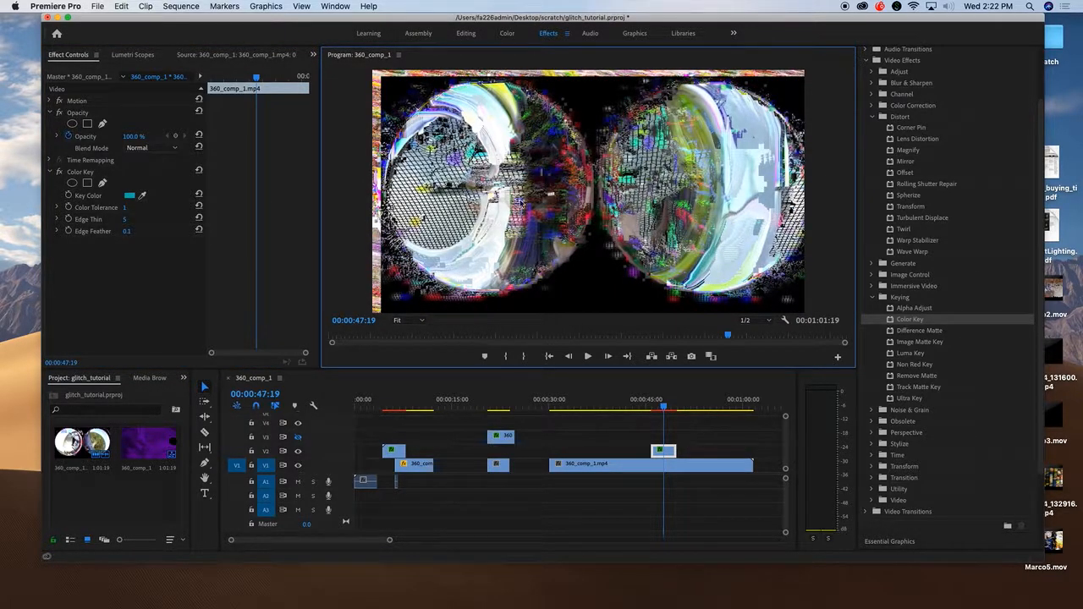
Try blue and dark brown tones sampled from the image as the Color Key's key color
click(142, 195)
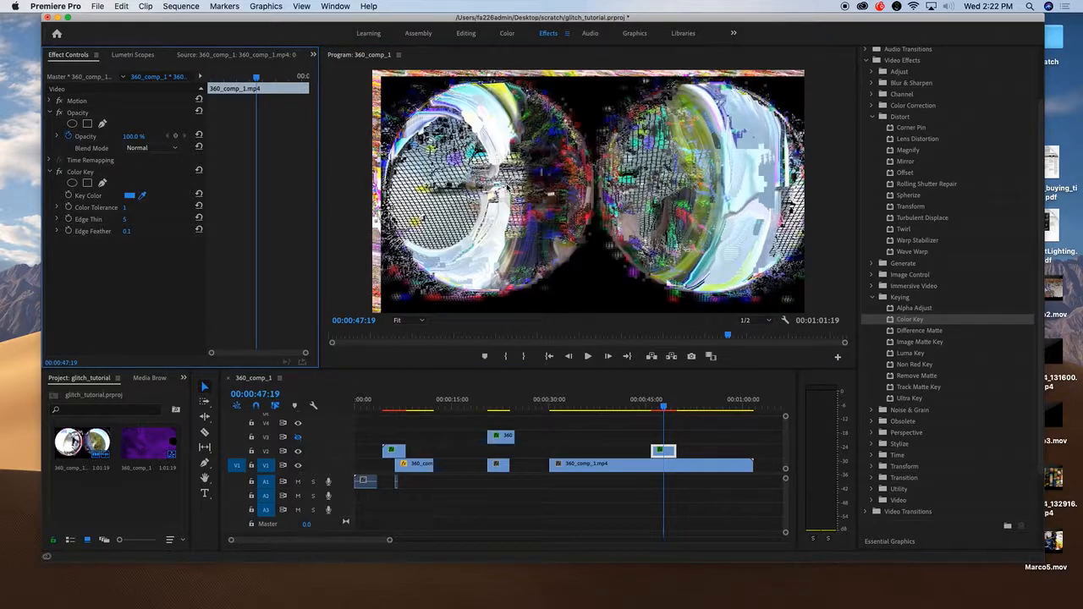
click(752, 129)
click(142, 196)
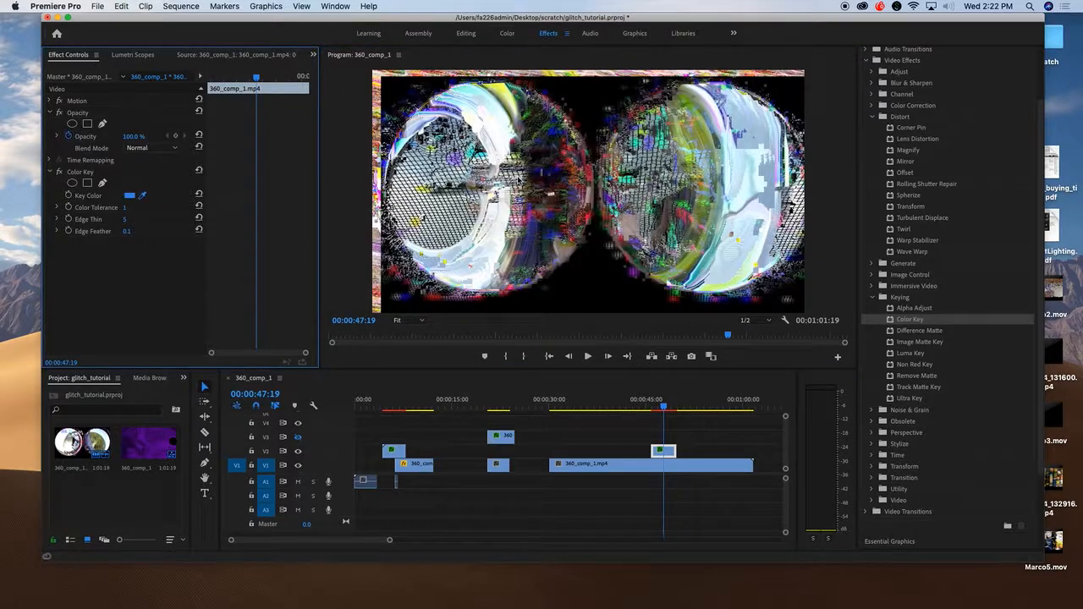
click(572, 175)
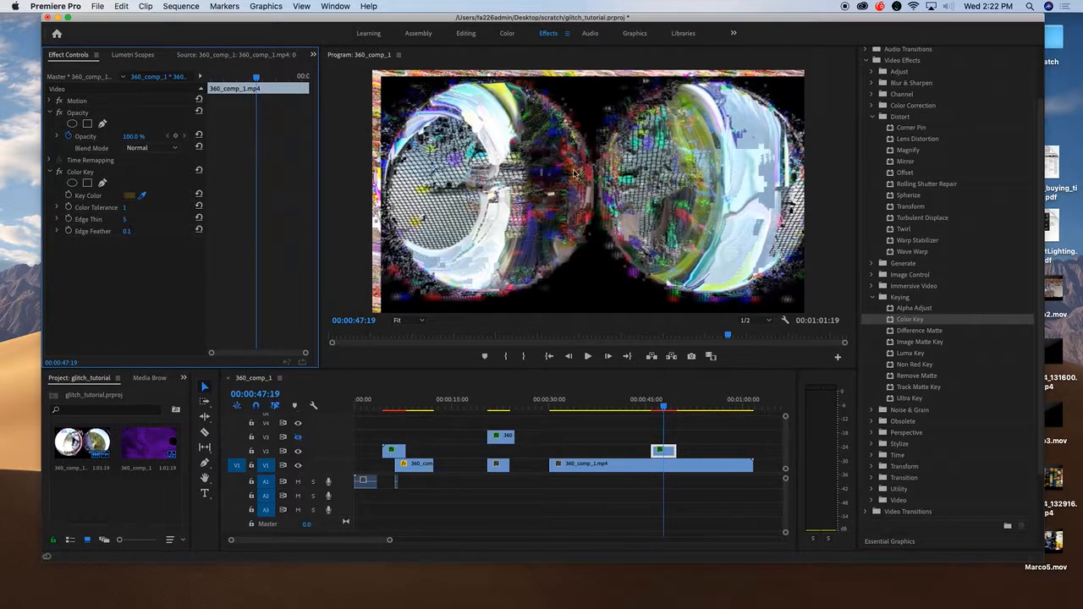
Sample black from the background below the two spheres as the Color Key's key color
click(142, 196)
click(609, 292)
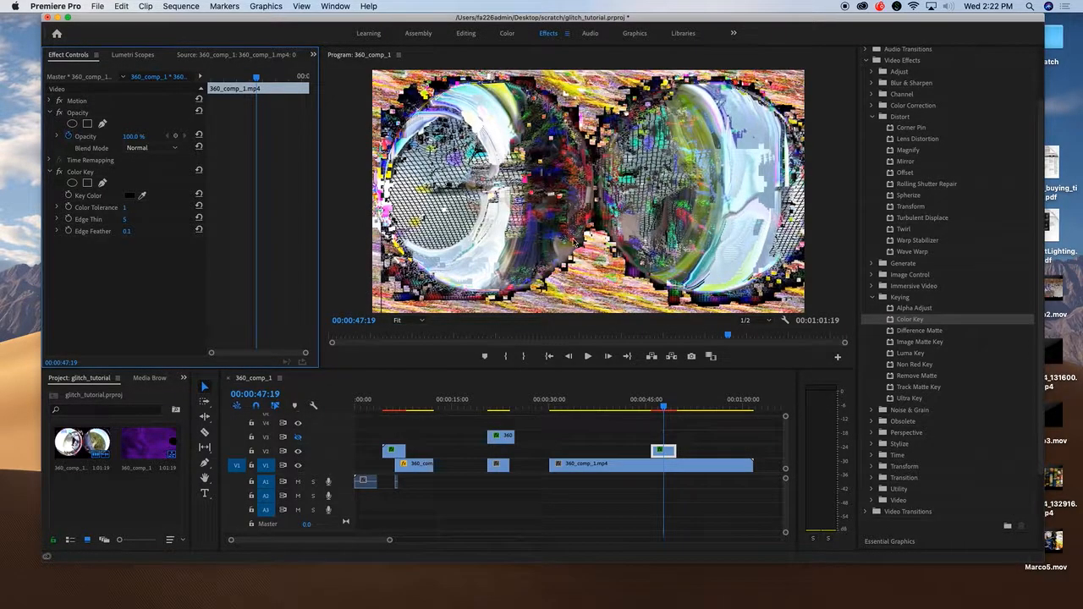